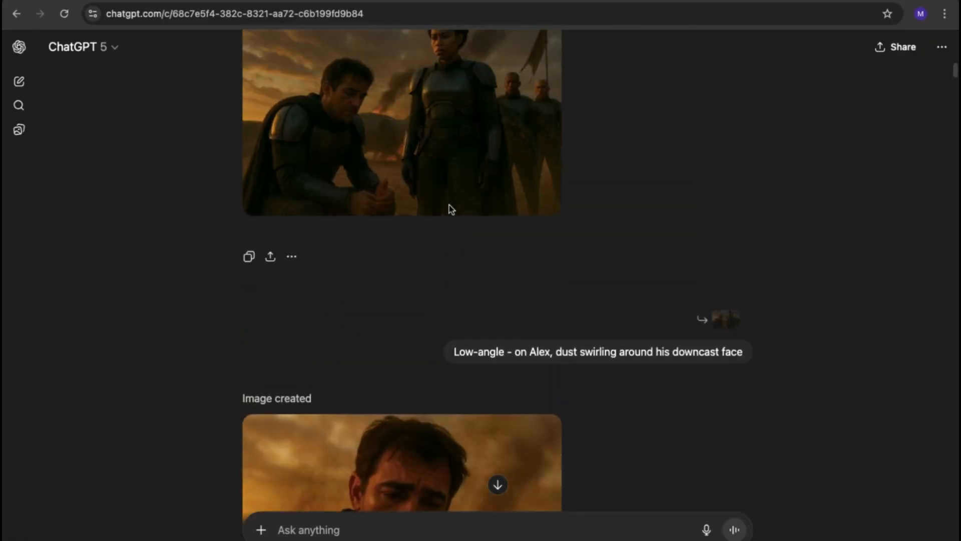
# - Branch the conversation into a new chat from the over-the-shoulder finger-snap image and look through the branched chat
pyautogui.scroll(20, 450, 210)
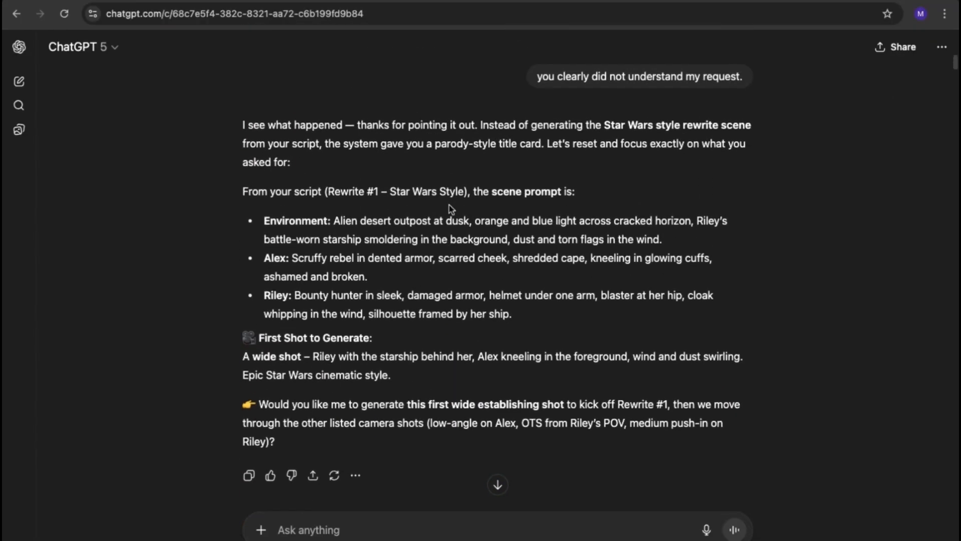
pyautogui.scroll(1, 450, 210)
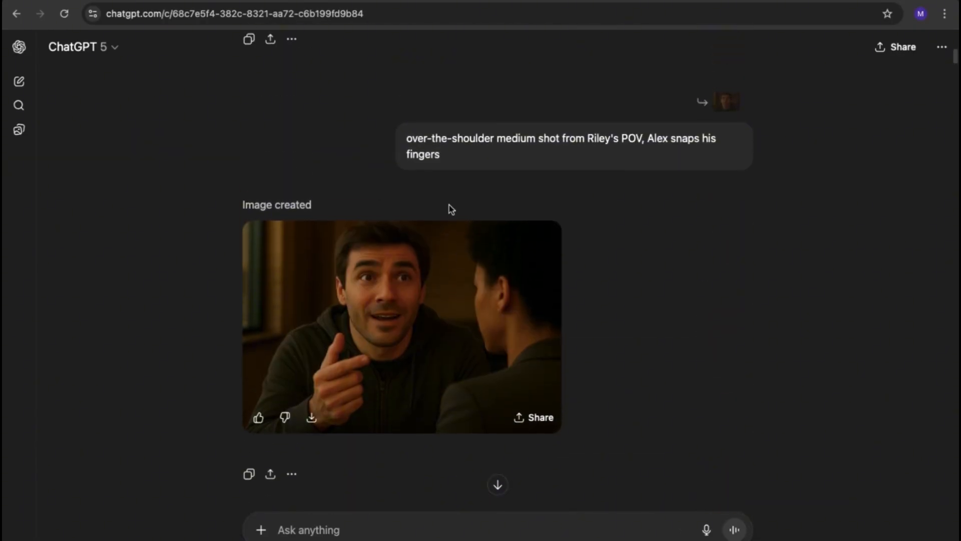
pyautogui.scroll(-6, 385, 362)
pyautogui.scroll(4, 384, 362)
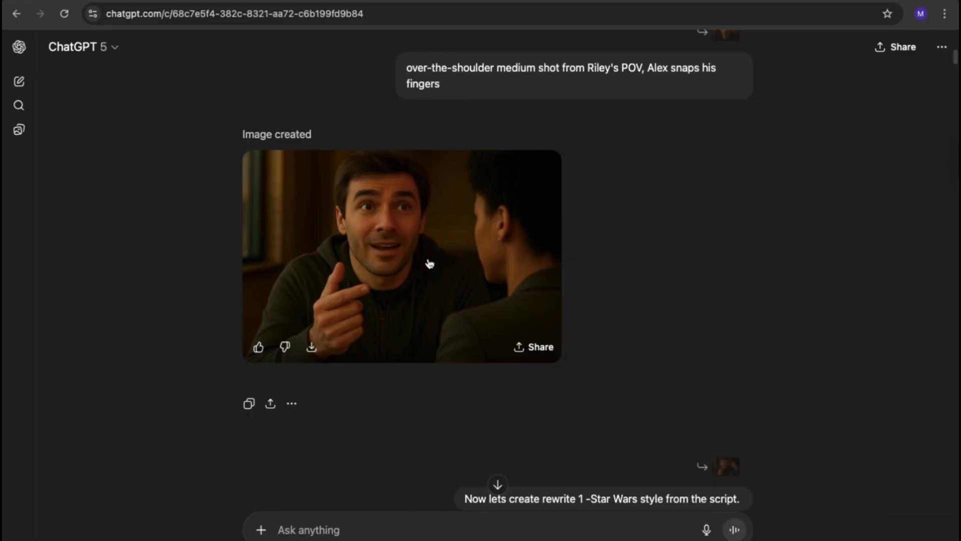
pyautogui.scroll(20, 433, 245)
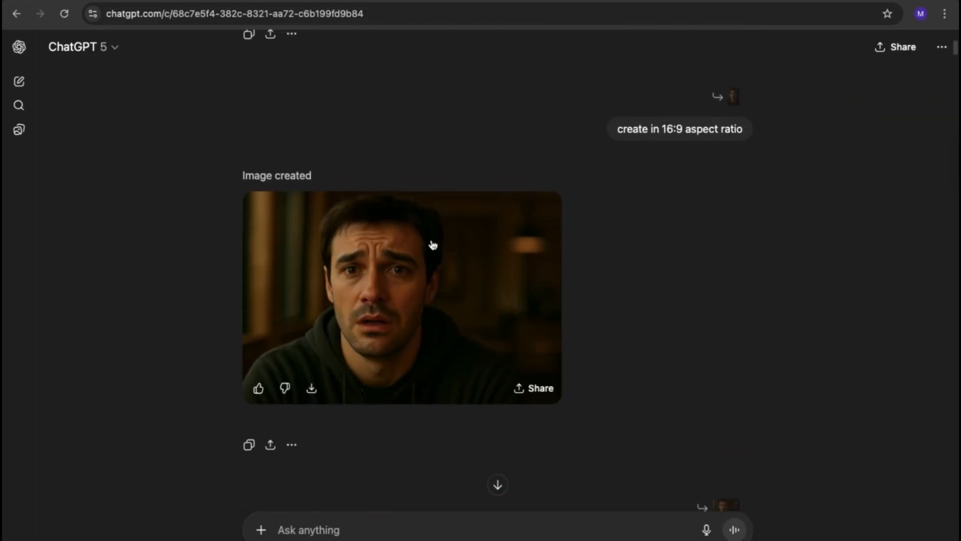
pyautogui.scroll(-16, 433, 244)
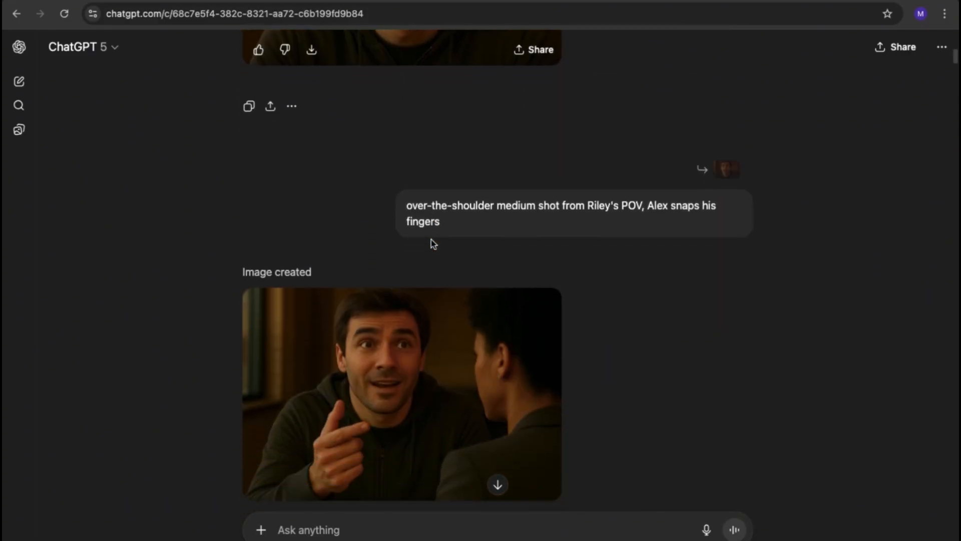
pyautogui.scroll(-1, 431, 239)
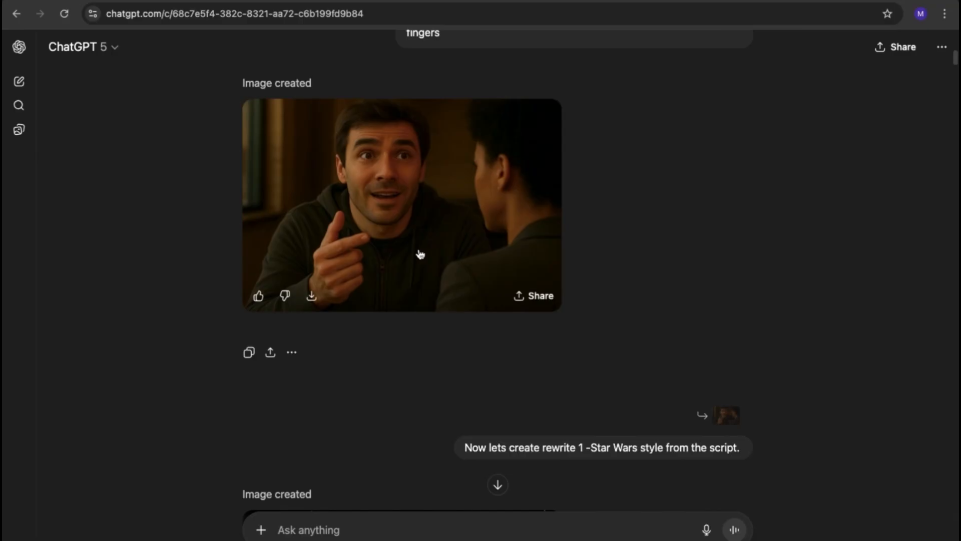
pyautogui.click(292, 353)
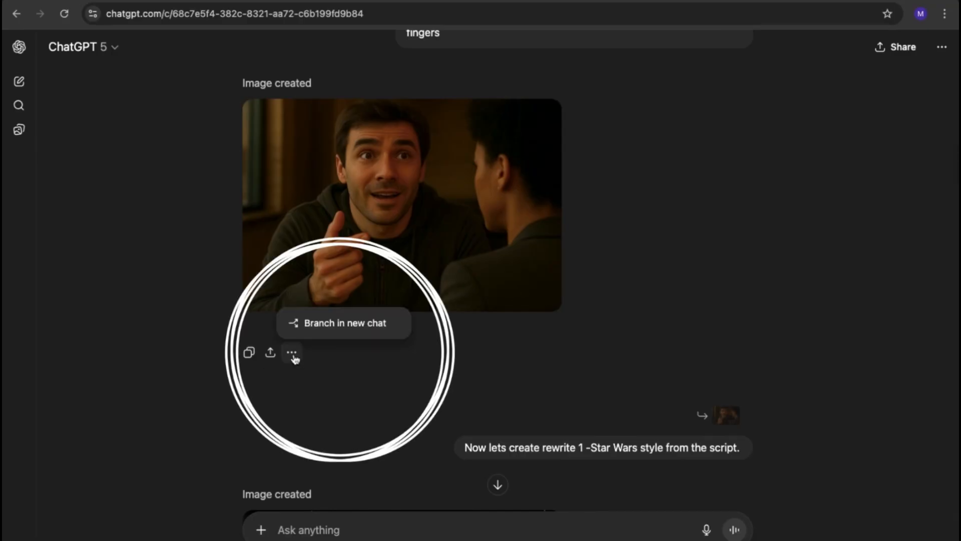
pyautogui.click(338, 333)
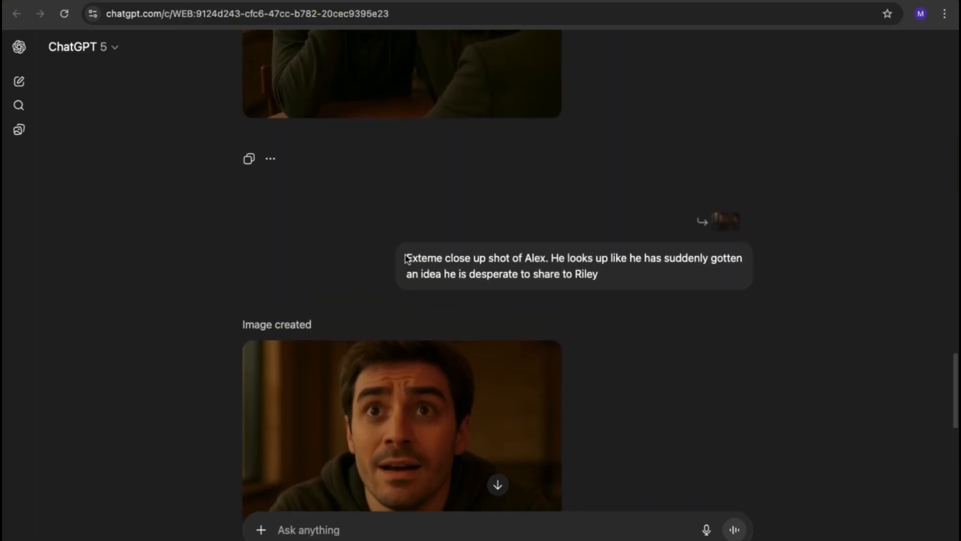
pyautogui.scroll(-1, 406, 260)
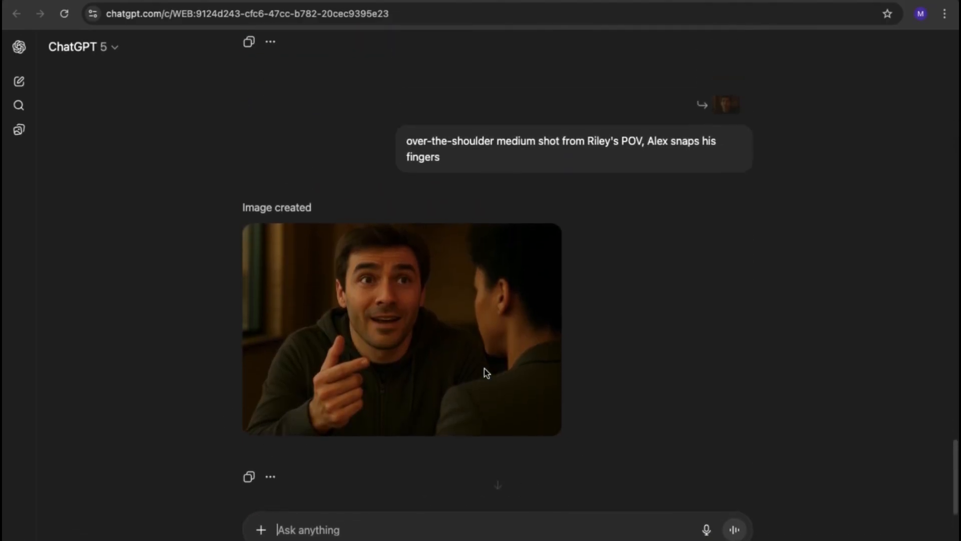
pyautogui.scroll(-3, 485, 368)
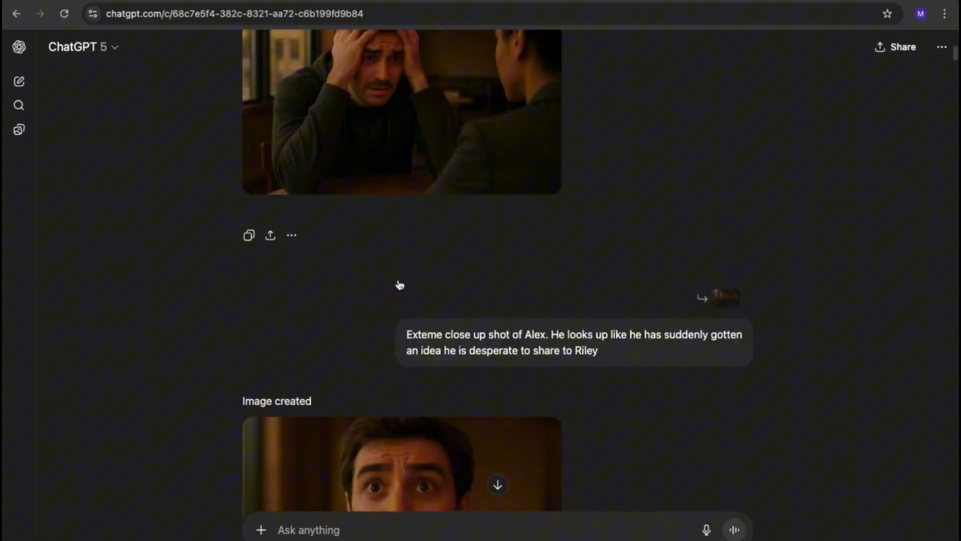
# - Search for "open art ai" in a new browser tab and open the OpenArt home page
pyautogui.scroll(3, 398, 281)
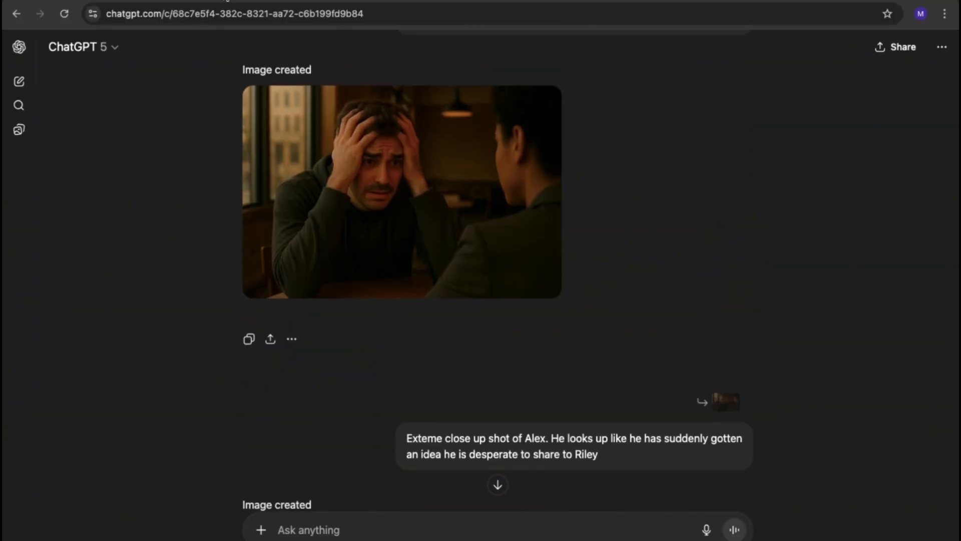
pyautogui.press('super+t')
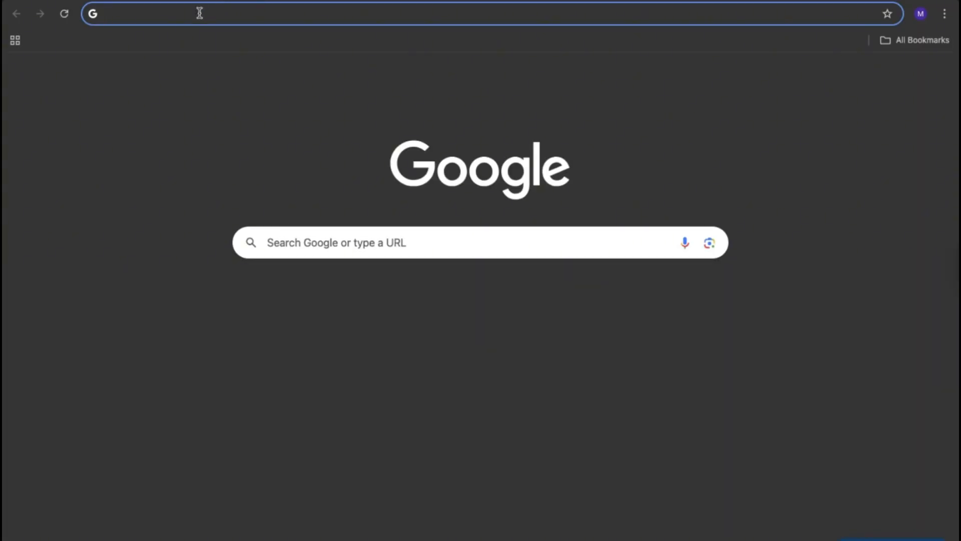
pyautogui.click(200, 14)
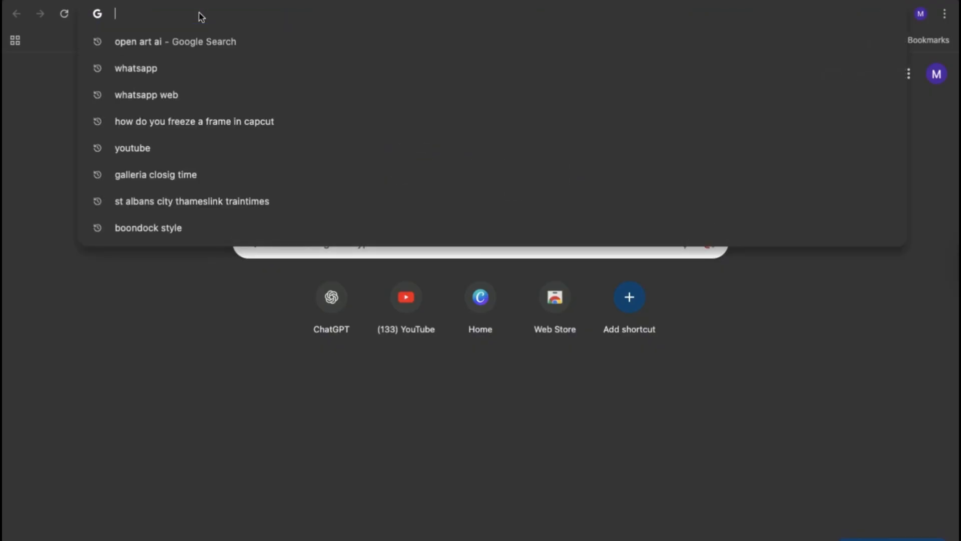
pyautogui.write('open a')
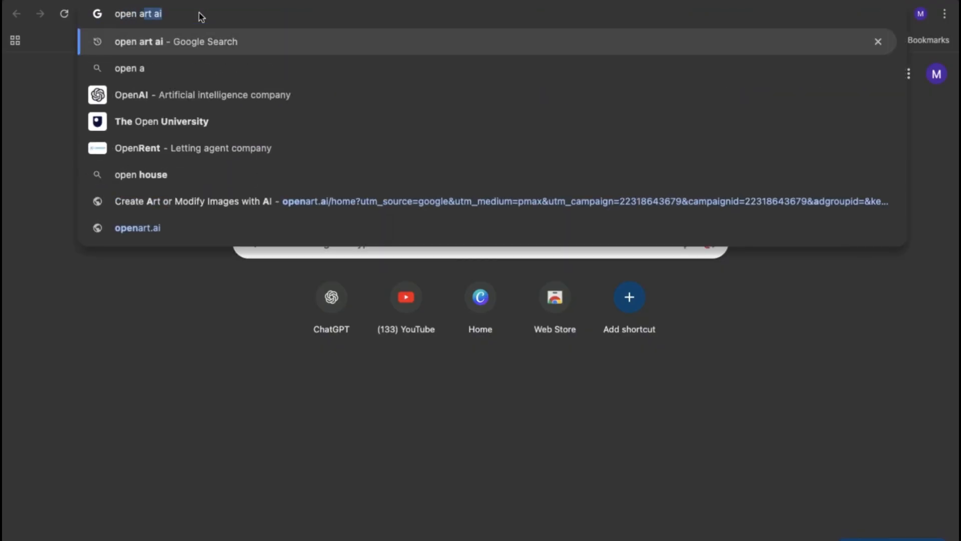
pyautogui.write('rt ai')
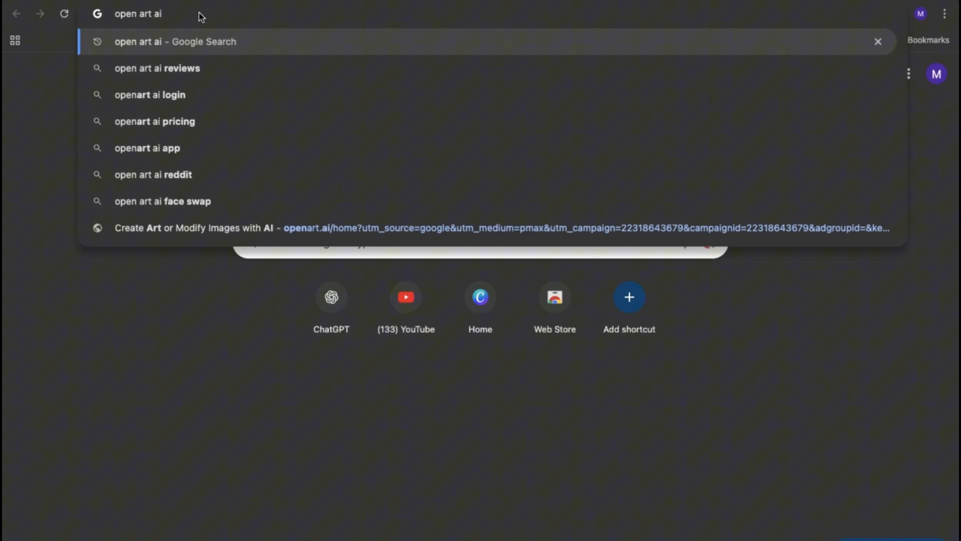
pyautogui.press('Return')
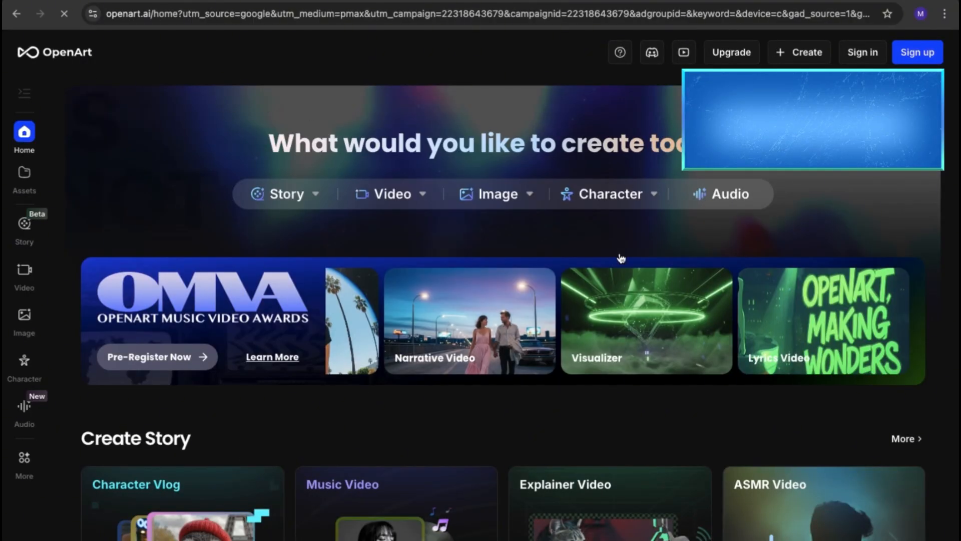
# - Look over the story creation and AI tools sections on the OpenArt home page and complete the introductory tour
pyautogui.scroll(-8, 521, 324)
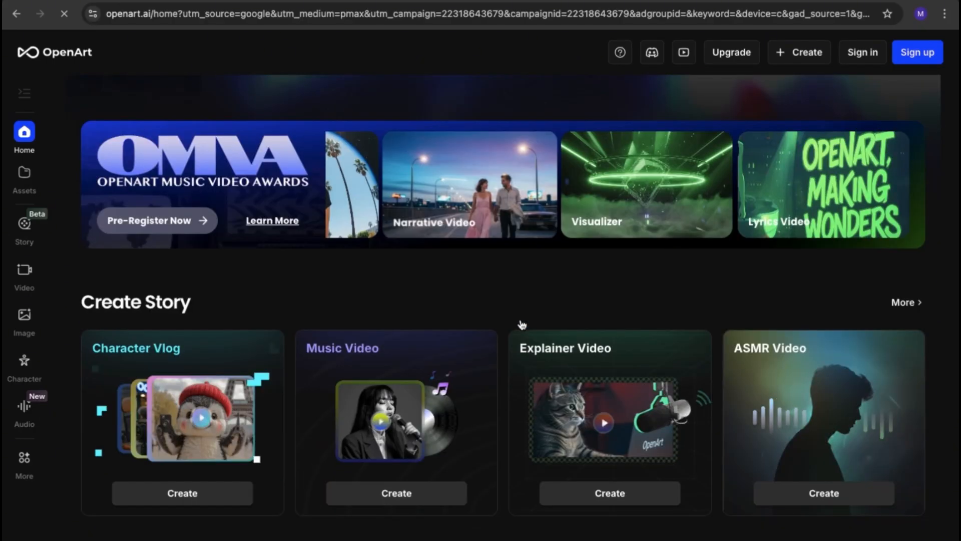
pyautogui.scroll(-9, 521, 325)
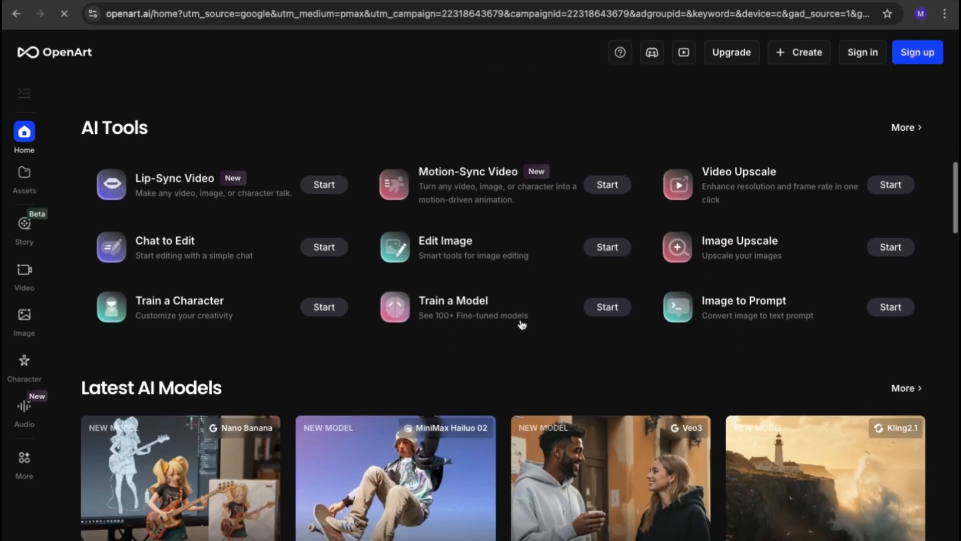
pyautogui.scroll(-4, 521, 320)
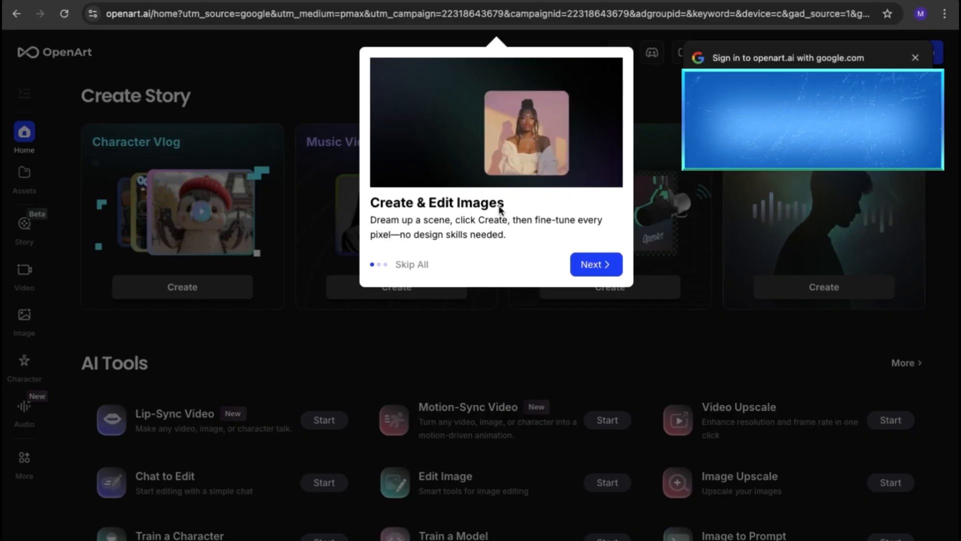
pyautogui.click(591, 265)
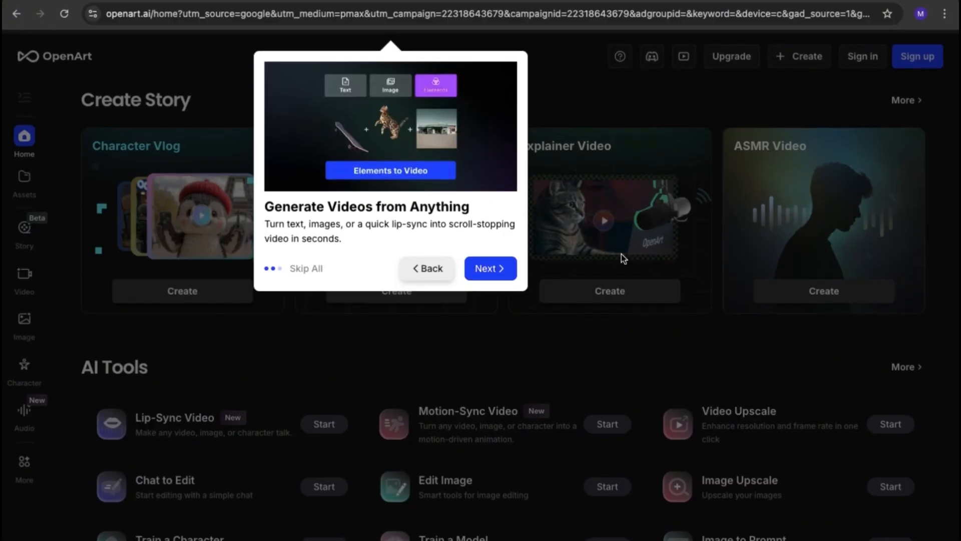
pyautogui.click(486, 265)
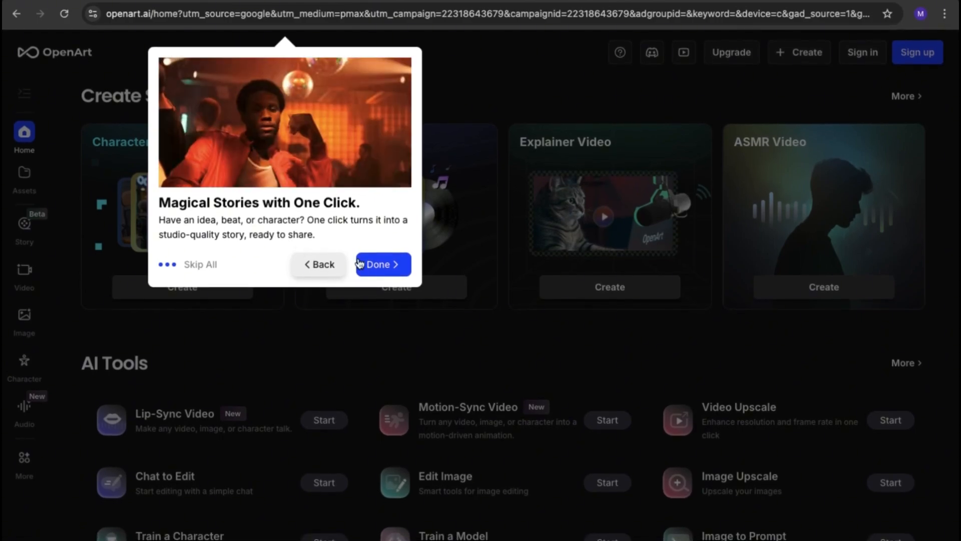
pyautogui.click(385, 265)
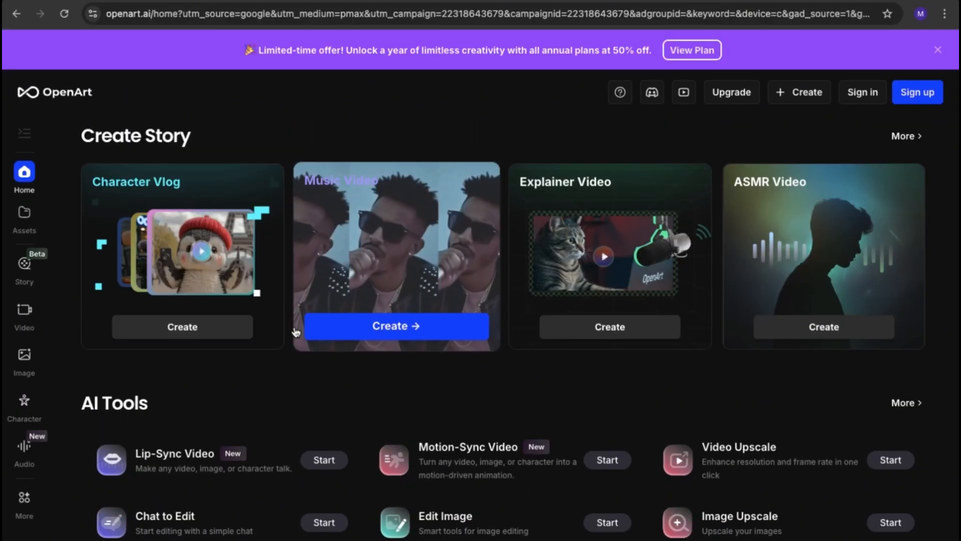
# - Examine the creation options offered under Story, Video, Image and Character on the OpenArt home page
pyautogui.scroll(5, 316, 329)
pyautogui.scroll(2, 294, 330)
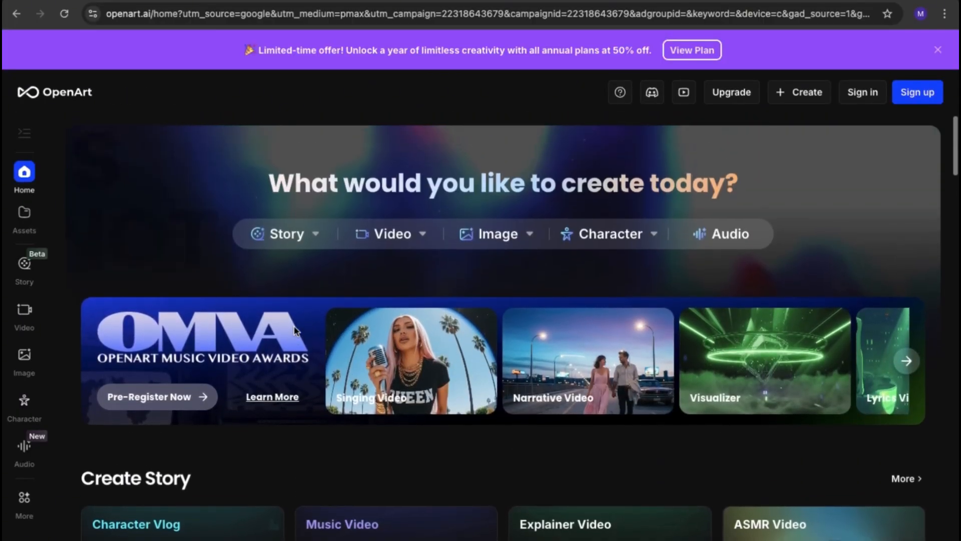
pyautogui.click(307, 245)
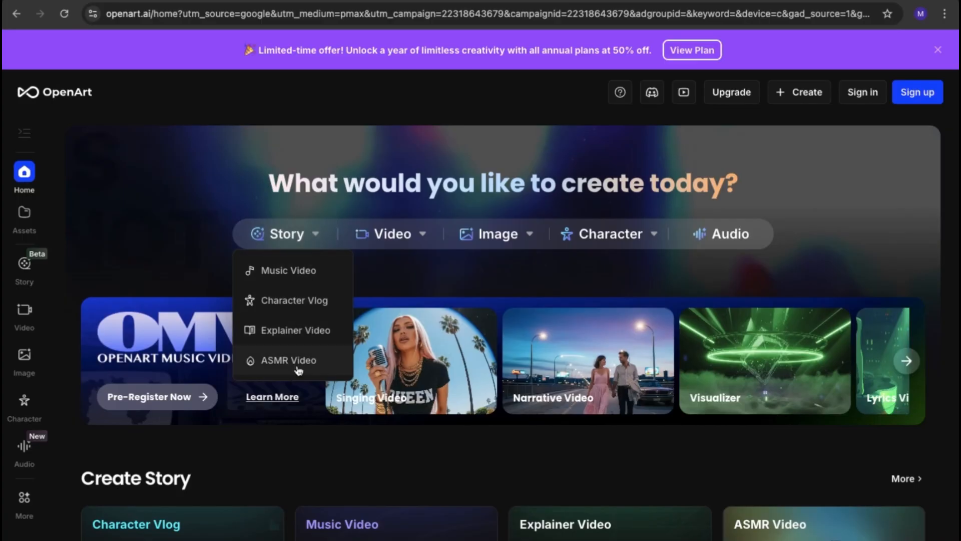
pyautogui.moveTo(395, 236)
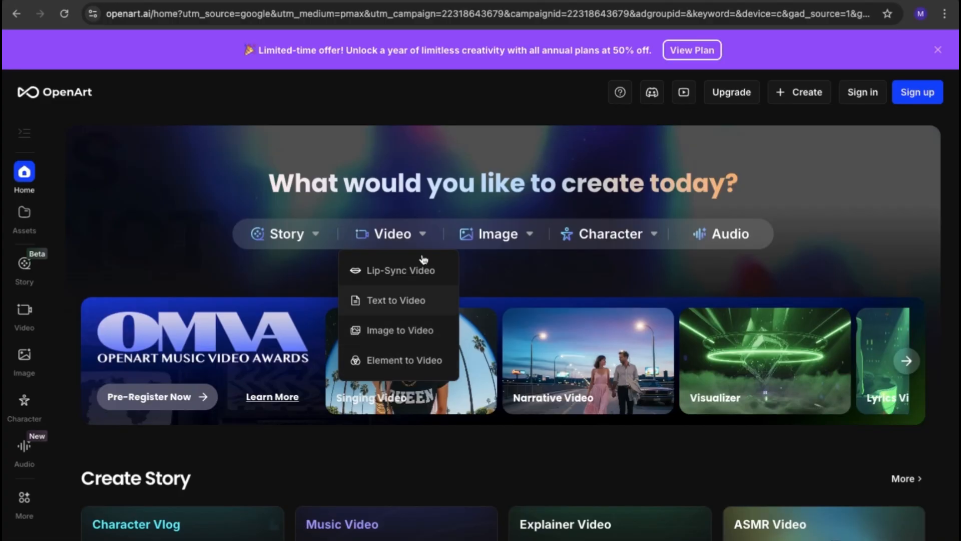
pyautogui.moveTo(493, 232)
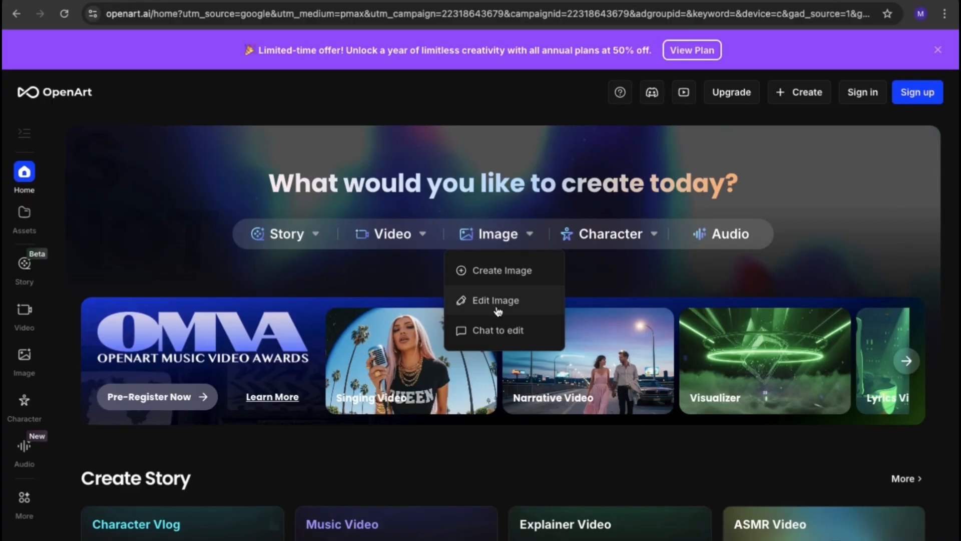
pyautogui.moveTo(585, 234)
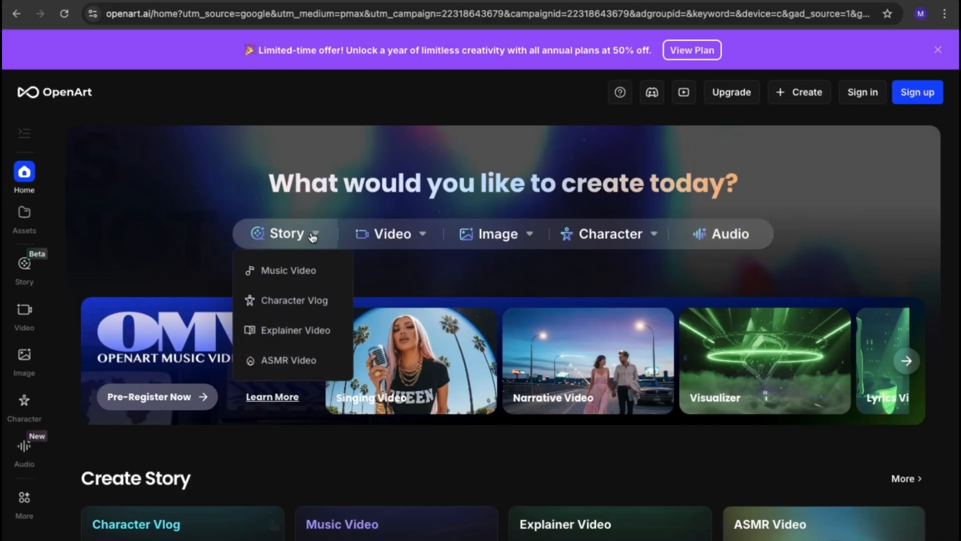
pyautogui.scroll(-1, 313, 235)
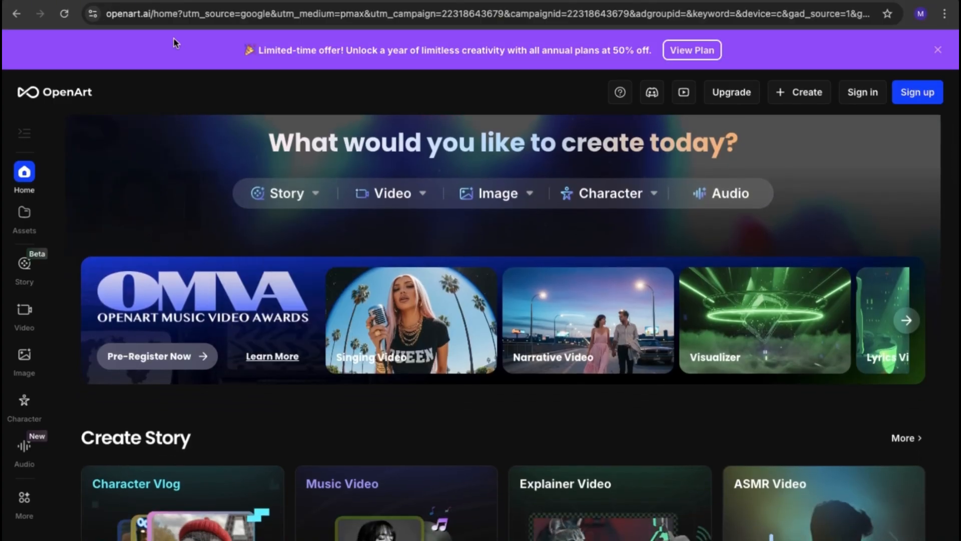
pyautogui.scroll(-1, 190, 227)
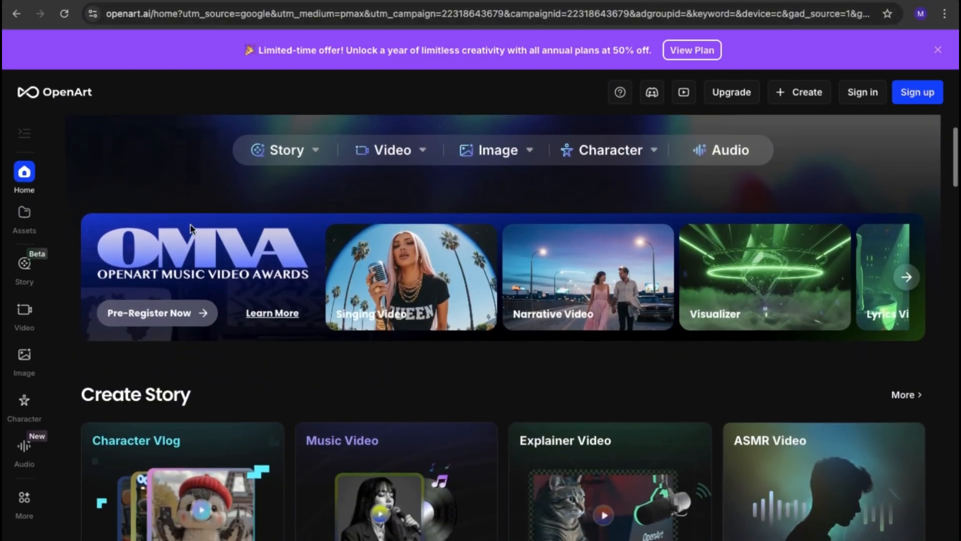
pyautogui.scroll(1, 190, 228)
pyautogui.scroll(1, 190, 227)
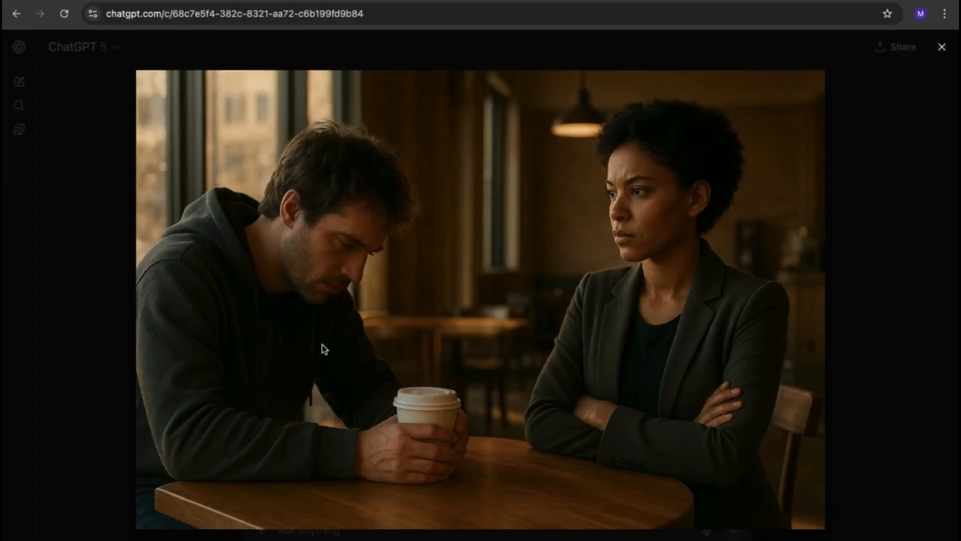
# - Switch to the ChatGPT conversation, copy the enlarged coffee shop image of the two characters and attach it to a new message
pyautogui.rightClick(603, 406)
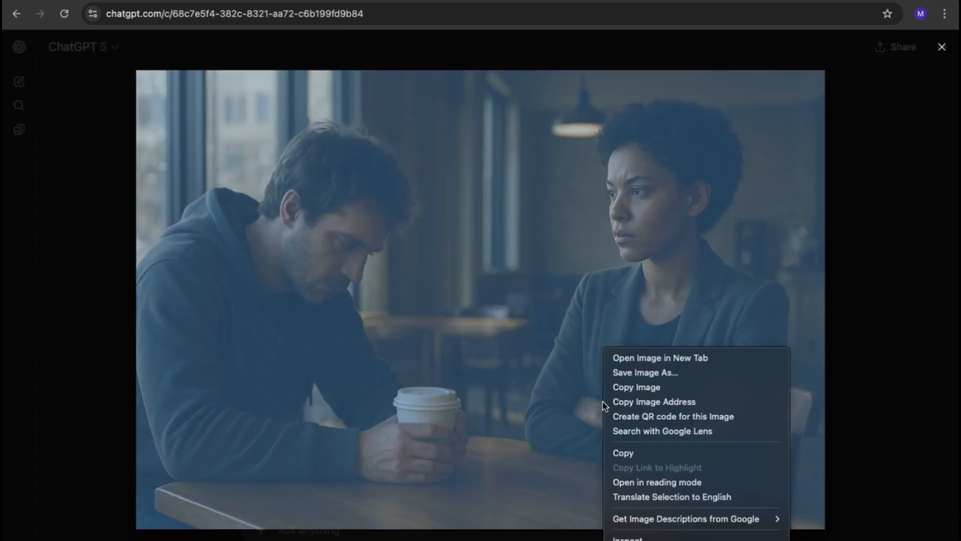
pyautogui.click(629, 389)
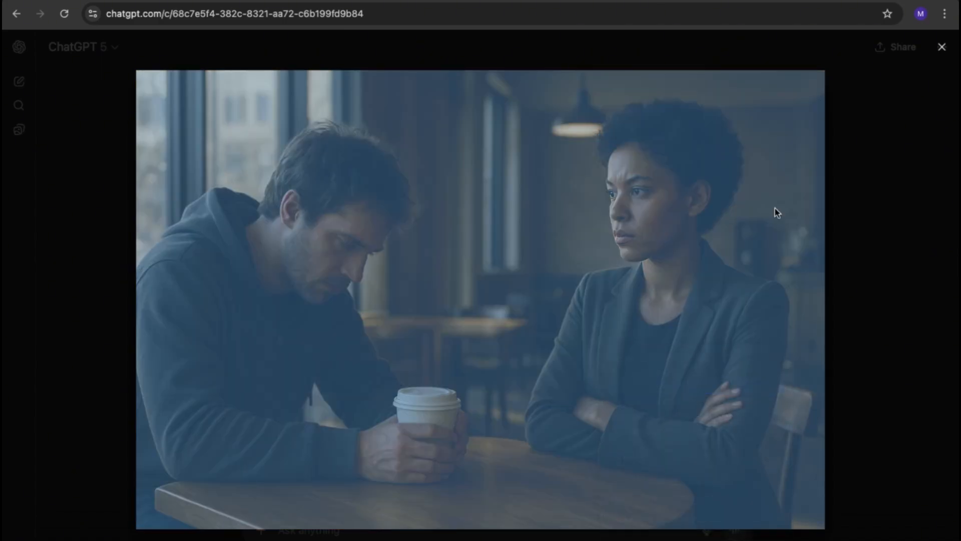
pyautogui.press('Escape')
pyautogui.hotkey('ctrl', 'v')
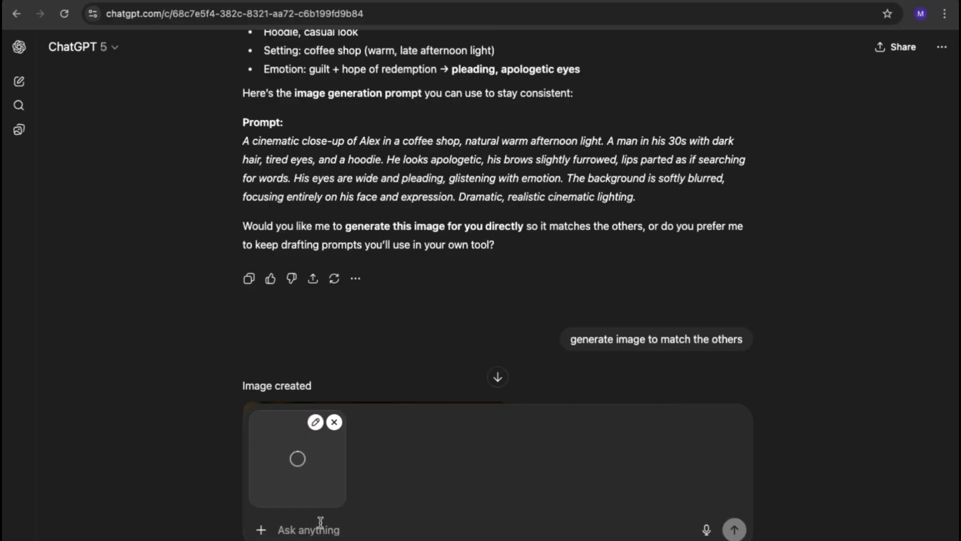
# - Write "We are now moving from images to animated sequences with OpenArt AI." in the message with the attached coffee shop image
pyautogui.scroll(-6, 366, 337)
pyautogui.write('We are now moving from stills to animated sequences')
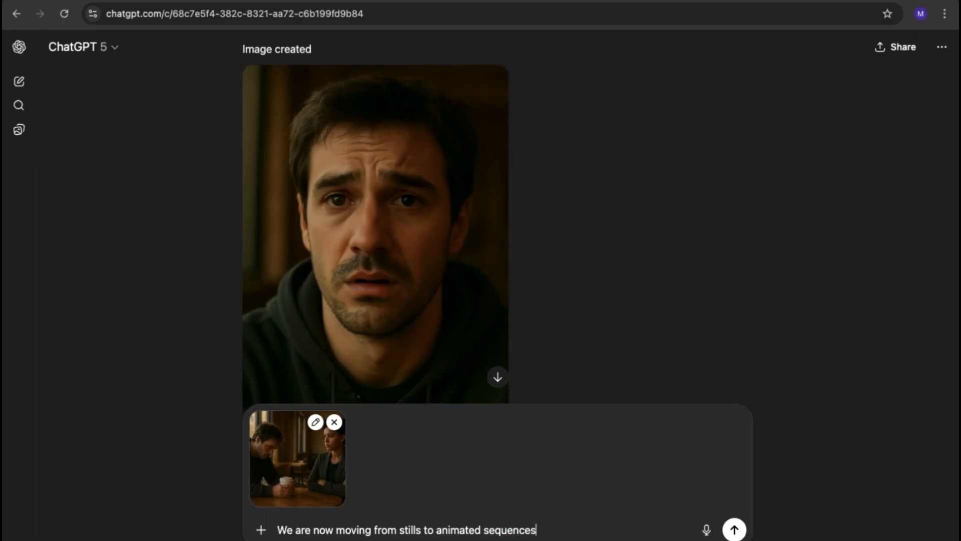
pyautogui.press('BackSpace')
pyautogui.press('BackSpace')
pyautogui.press('BackSpace')
pyautogui.press('BackSpace')
pyautogui.press('BackSpace')
pyautogui.press('BackSpace')
pyautogui.press('BackSpace')
pyautogui.press('BackSpace')
pyautogui.press('BackSpace')
pyautogui.press('BackSpace')
pyautogui.press('BackSpace')
pyautogui.press('BackSpace')
pyautogui.press('BackSpace')
pyautogui.press('BackSpace')
pyautogui.press('BackSpace')
pyautogui.press('BackSpace')
pyautogui.press('BackSpace')
pyautogui.press('BackSpace')
pyautogui.press('BackSpace')
pyautogui.press('BackSpace')
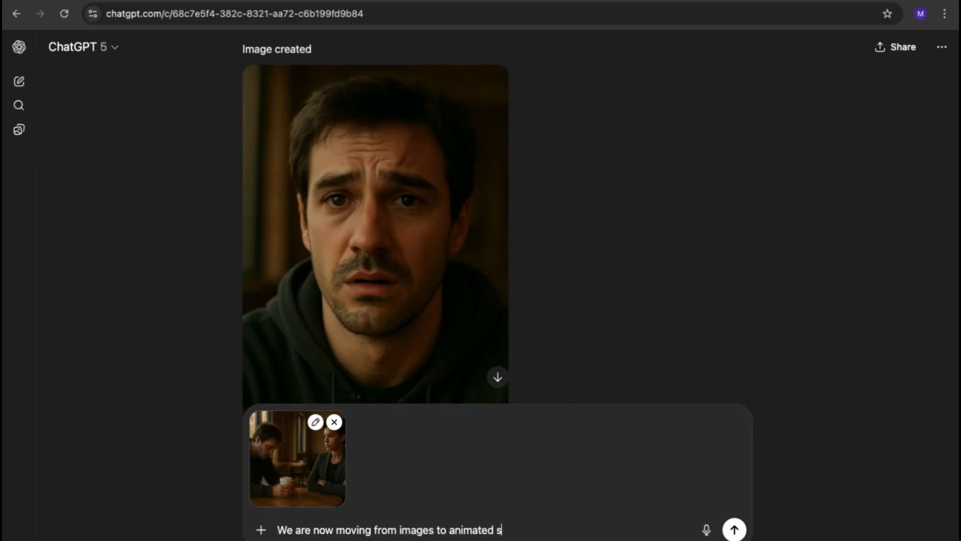
pyautogui.write('OpenA')
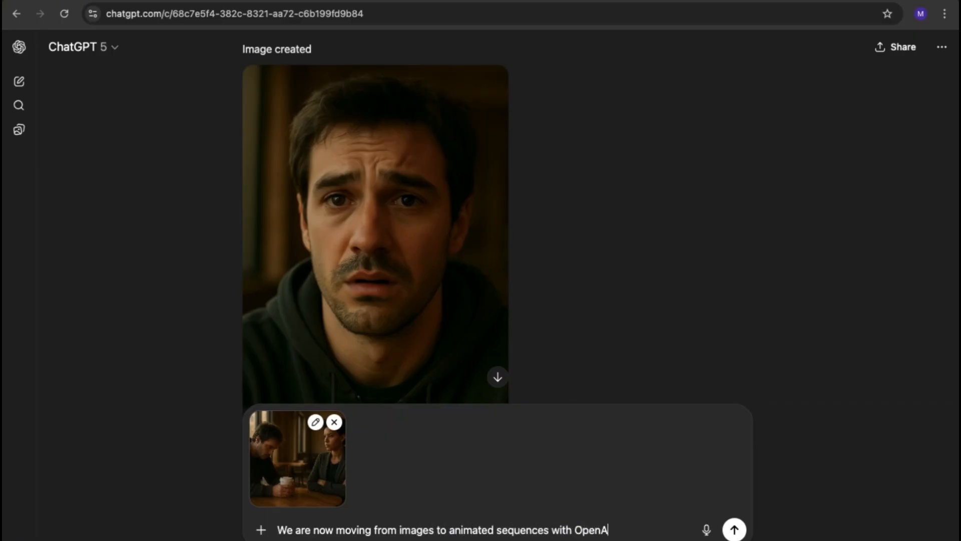
pyautogui.write('rt AI.')
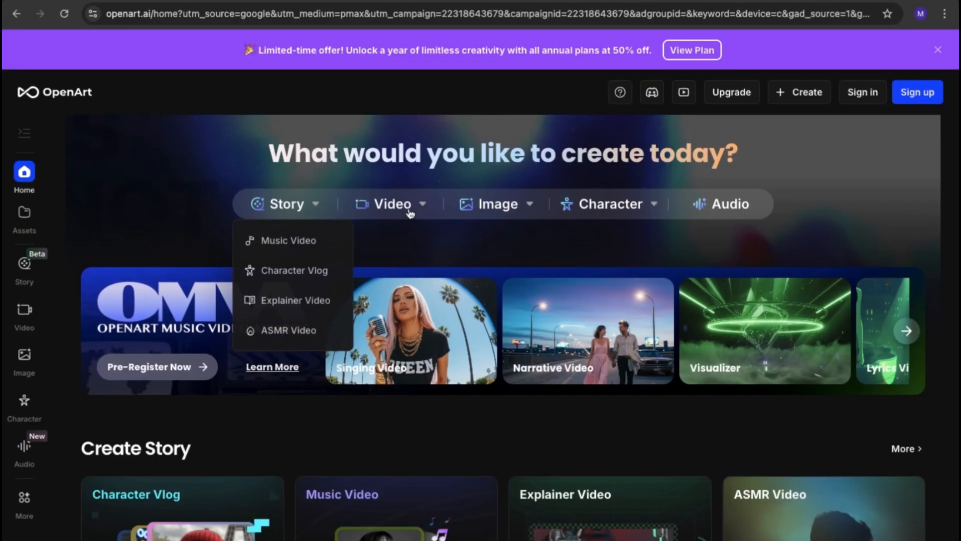
# - Switch to OpenArt, open Image to Video and capture a screenshot of the model list from Kling 2.5 to PixVerse 5
pyautogui.moveTo(411, 210)
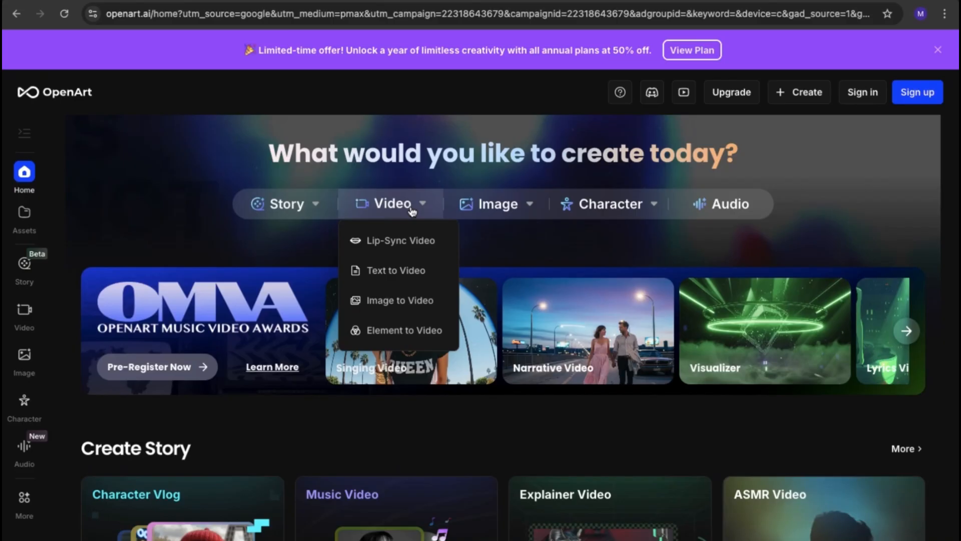
pyautogui.click(394, 308)
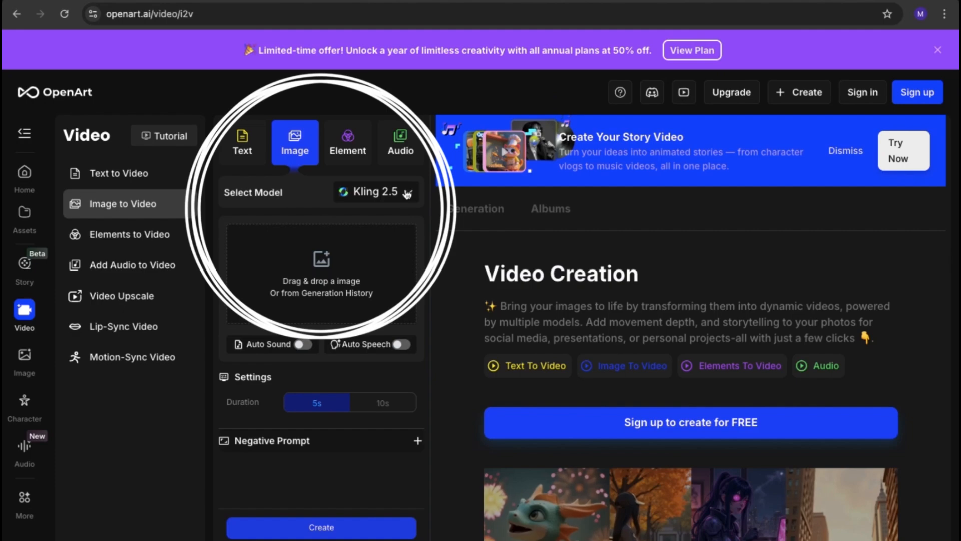
pyautogui.click(409, 197)
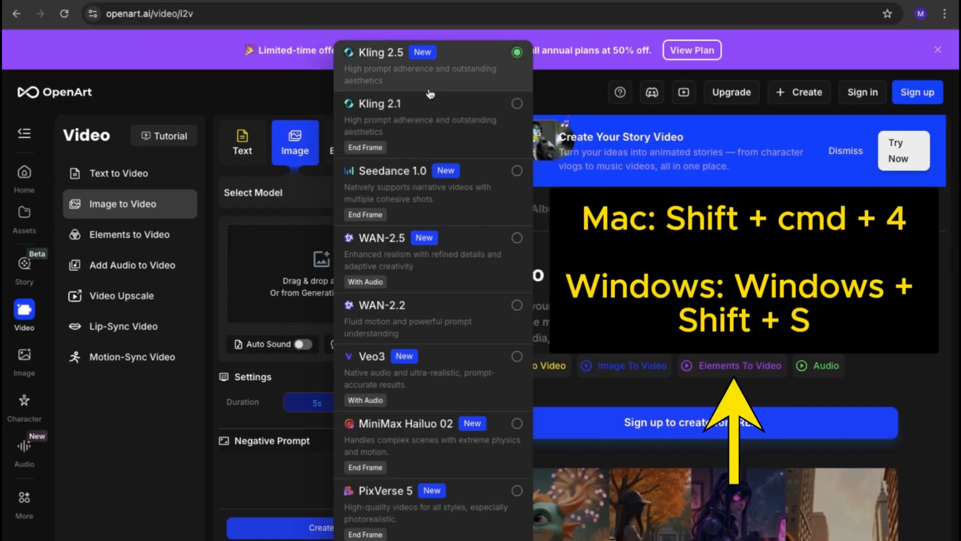
pyautogui.press('super+shift+4')
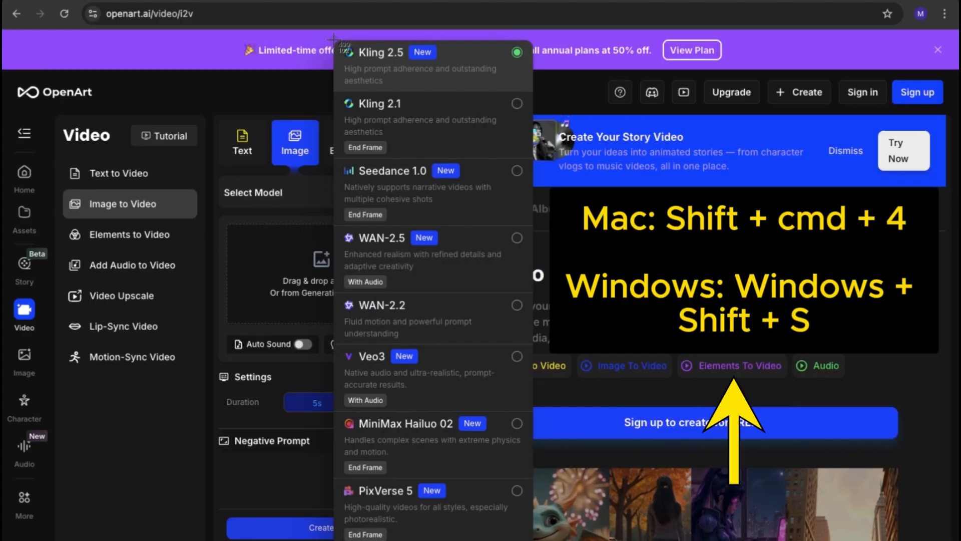
pyautogui.moveTo(333, 39); pyautogui.dragTo(534, 540)
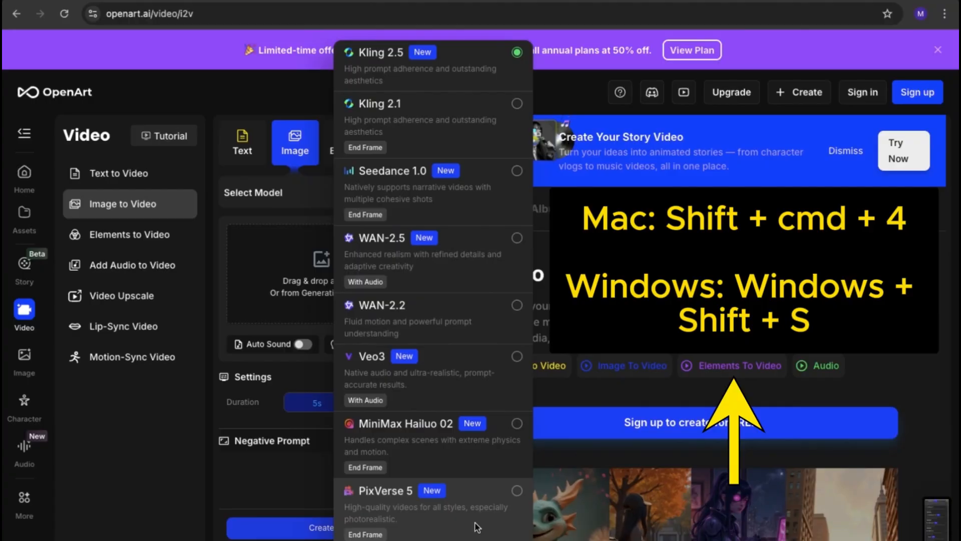
# - Capture a second screenshot of the model list covering the models from Vidu Q1 to Vidu 2.0
pyautogui.scroll(-8, 477, 526)
pyautogui.scroll(-3, 477, 526)
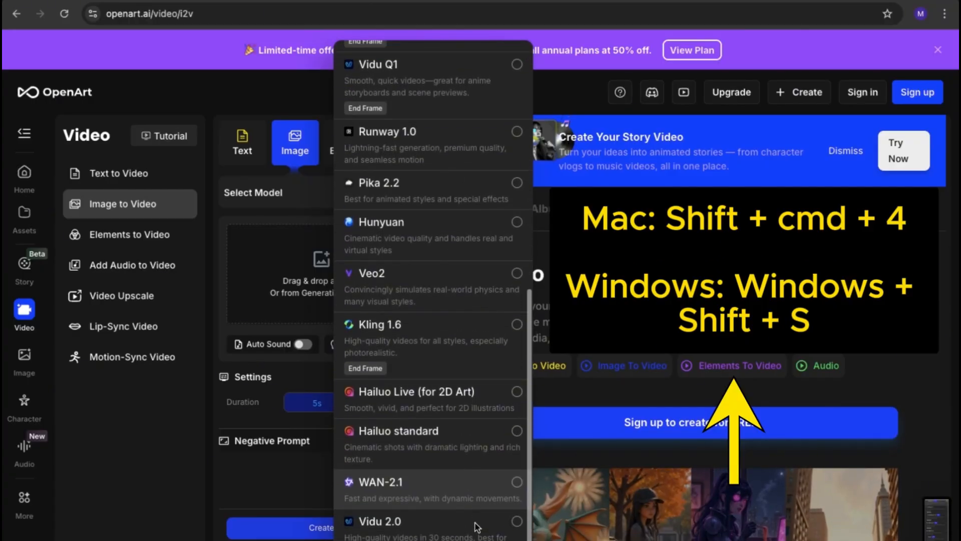
pyautogui.press('shift+super+4')
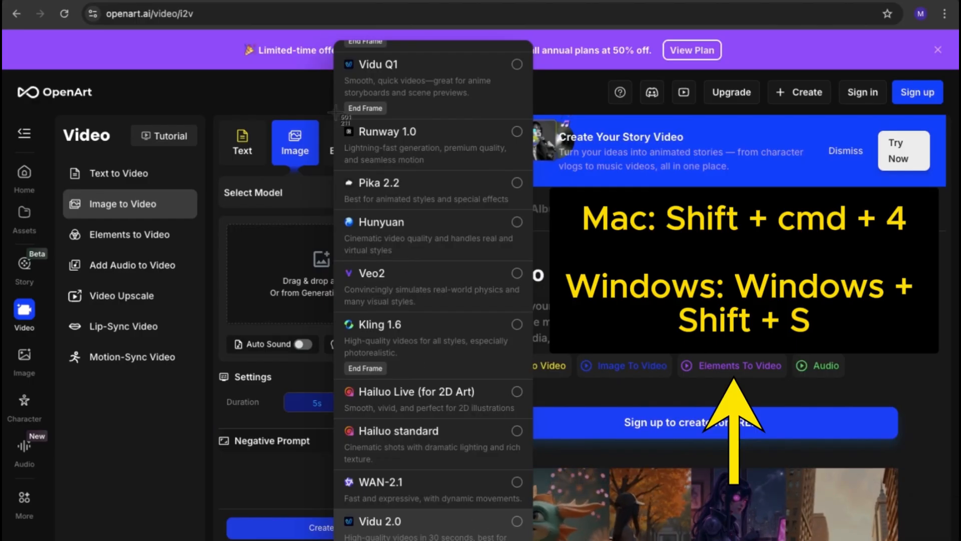
pyautogui.moveTo(334, 45); pyautogui.dragTo(533, 540)
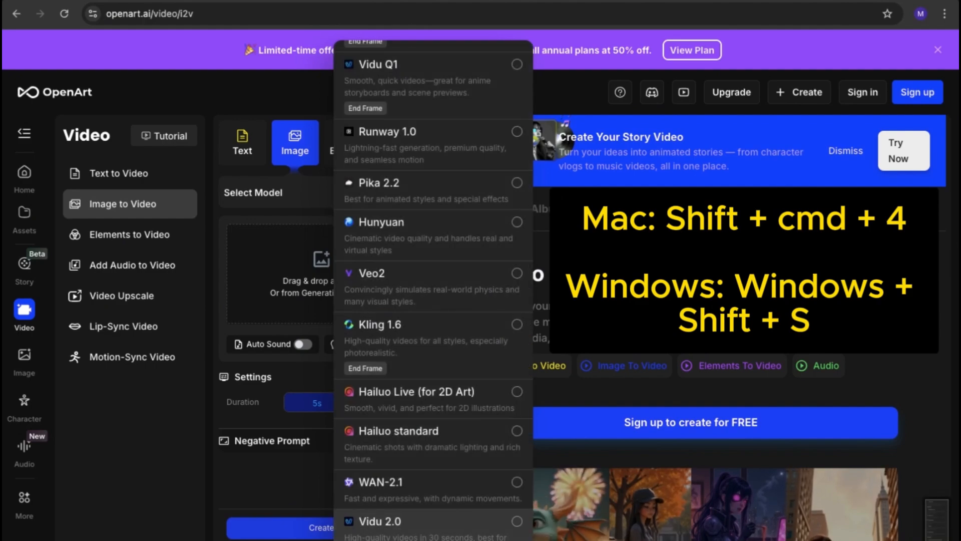
pyautogui.scroll(-1, 433, 290)
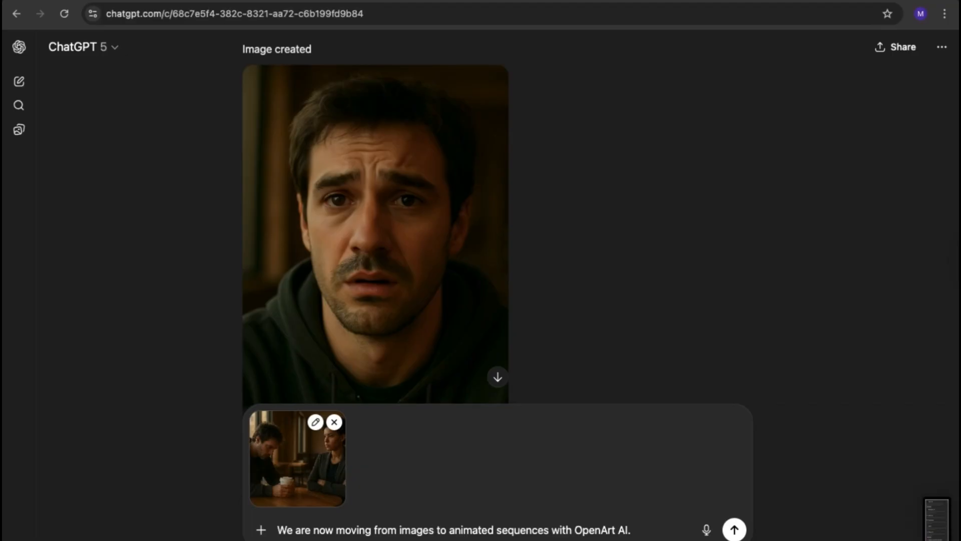
# - Switch to the ChatGPT conversation and attach both model list screenshots from the Desktop to the drafted message
pyautogui.click(267, 534)
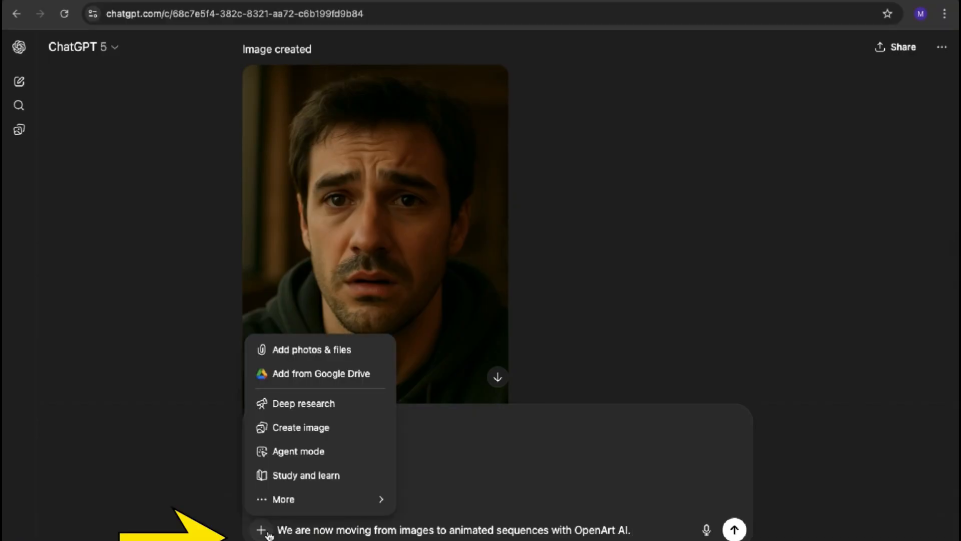
pyautogui.click(290, 351)
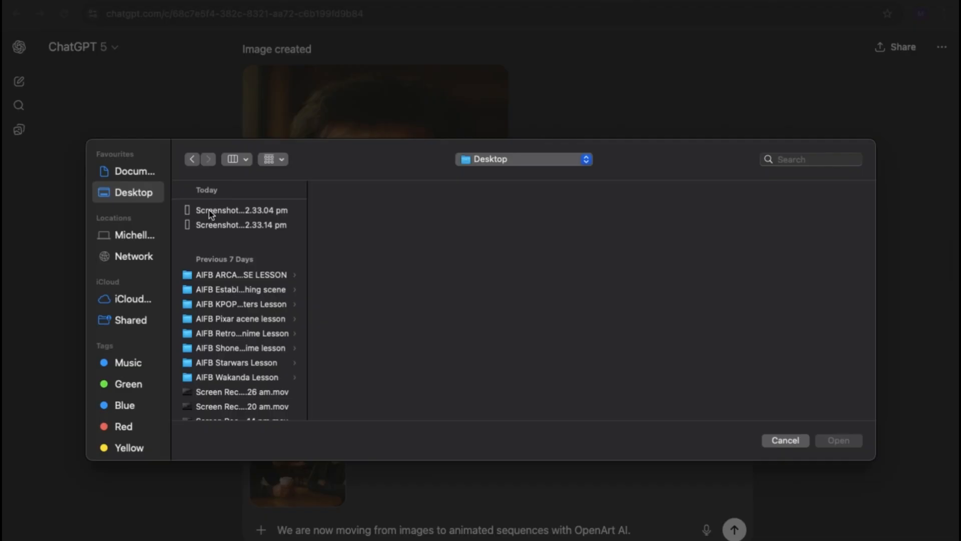
pyautogui.click(210, 211)
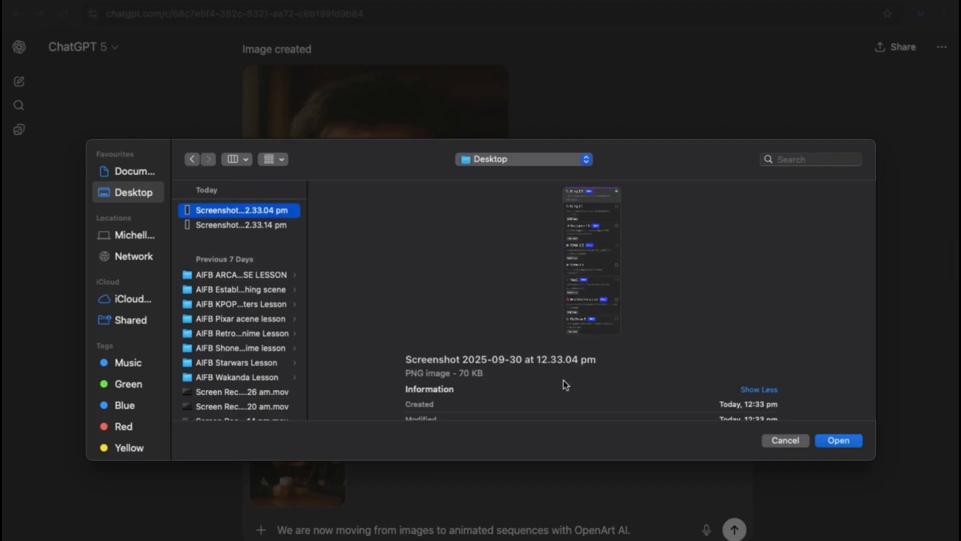
pyautogui.keyDown('shift'); pyautogui.click(240, 227); pyautogui.keyUp('shift')
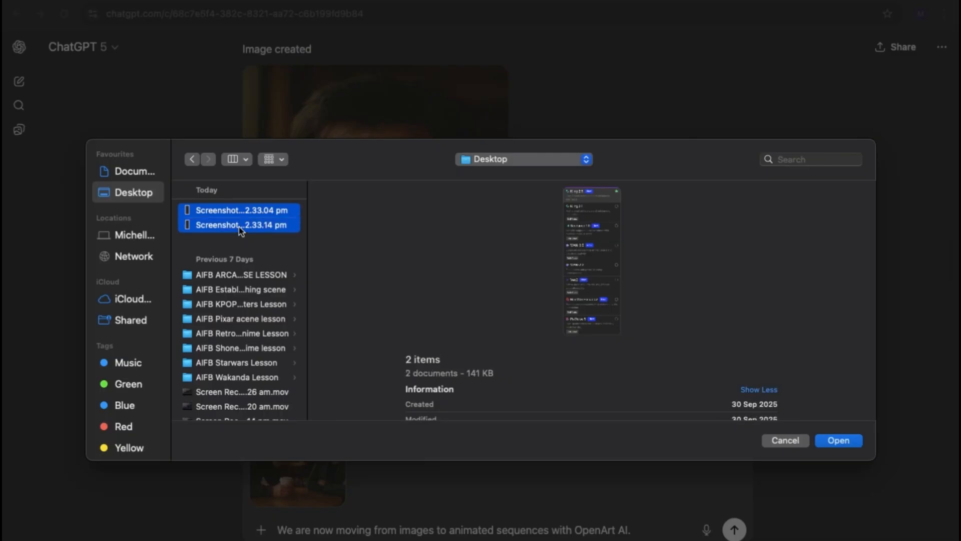
pyautogui.click(845, 444)
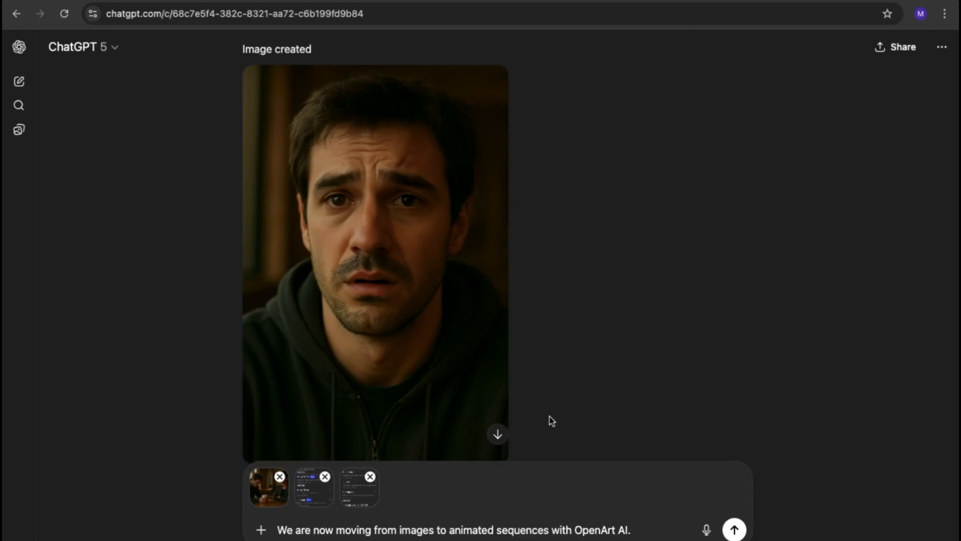
# - Complete and send the message, asking which attached OpenArt tool is best and for establishing-image prompts with a waiter, customers and a heavy atmosphere
pyautogui.press('super+v')
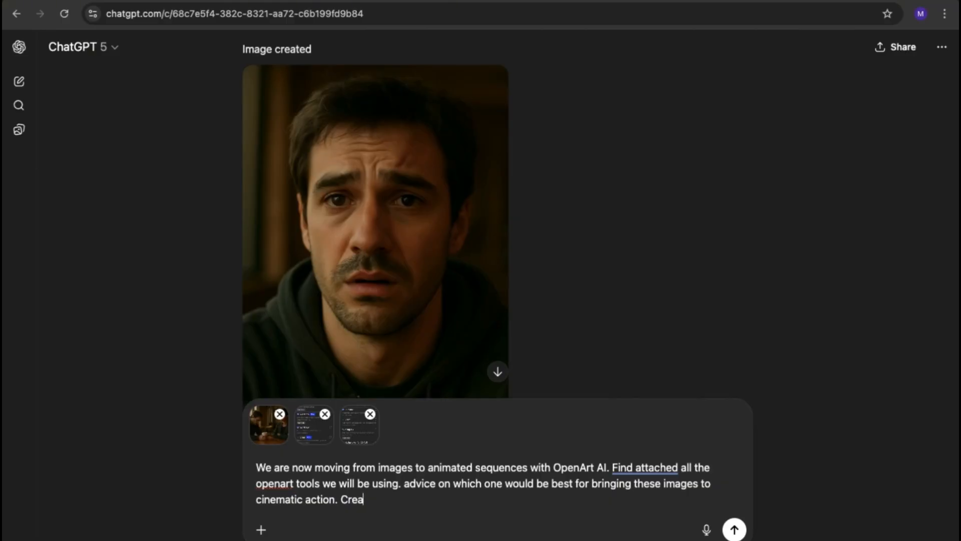
pyautogui.write('ompts for each of h')
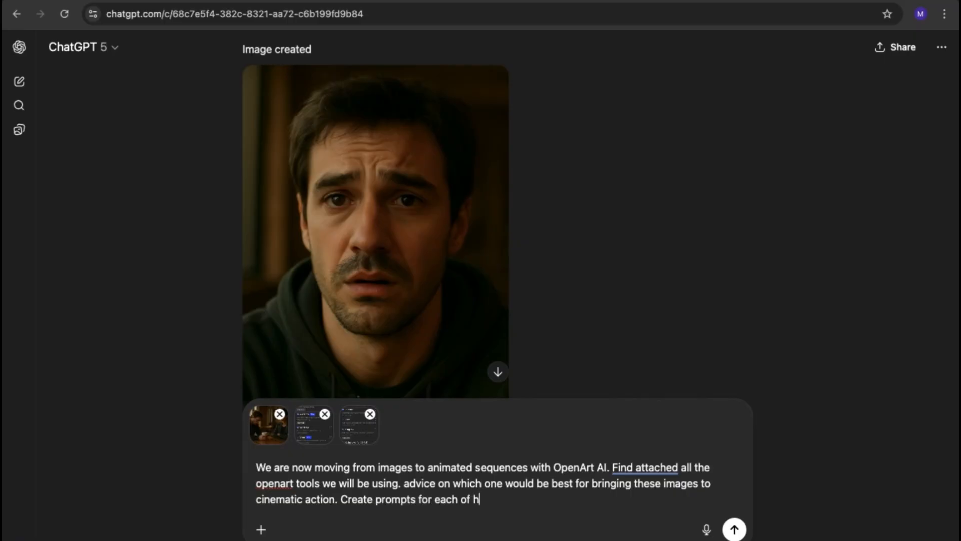
pyautogui.write('of the tool')
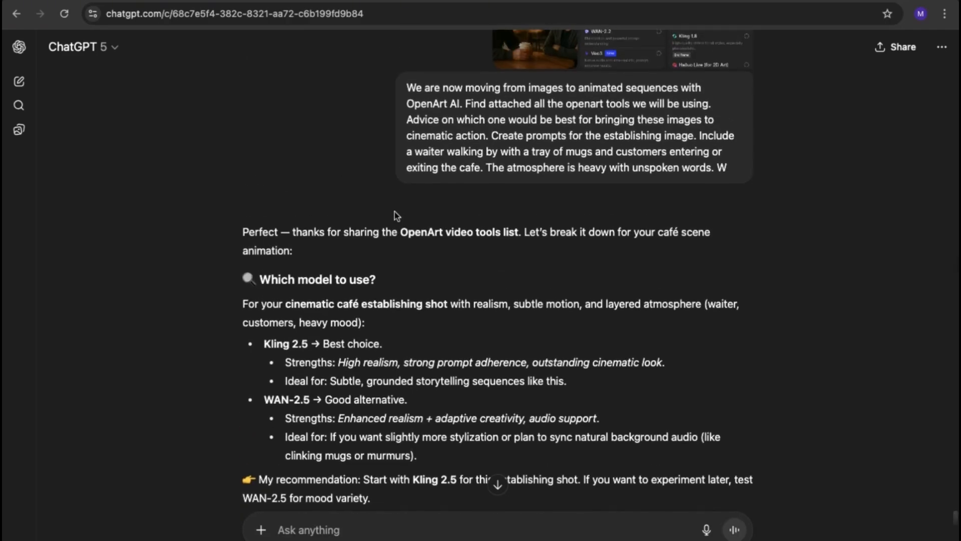
# - Review the model recommendations and request prompts specific to kling 2.5, WAN 2.5, MiniMax Hailuo 02 and Seedance 1.0
pyautogui.scroll(-3, 395, 211)
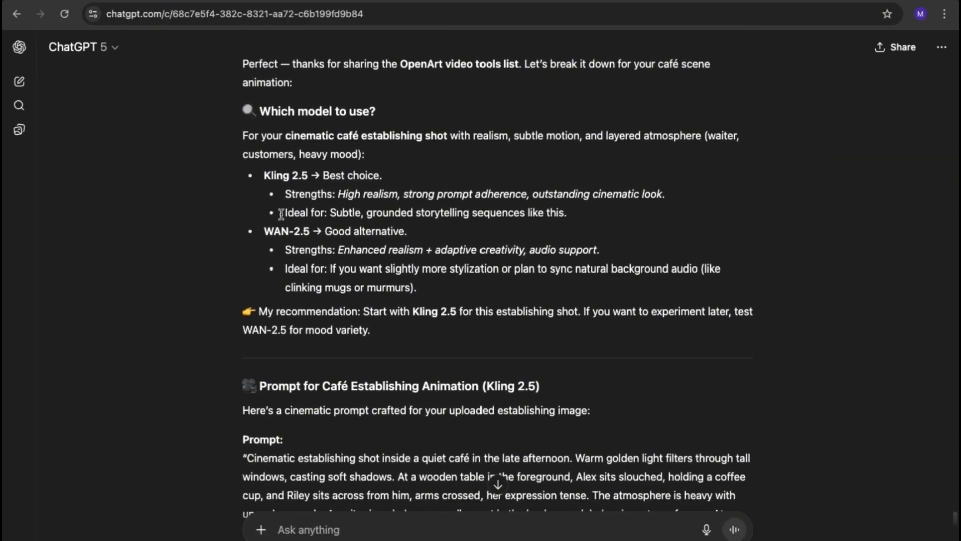
pyautogui.moveTo(263, 152); pyautogui.dragTo(603, 199)
pyautogui.moveTo(265, 209); pyautogui.dragTo(440, 268)
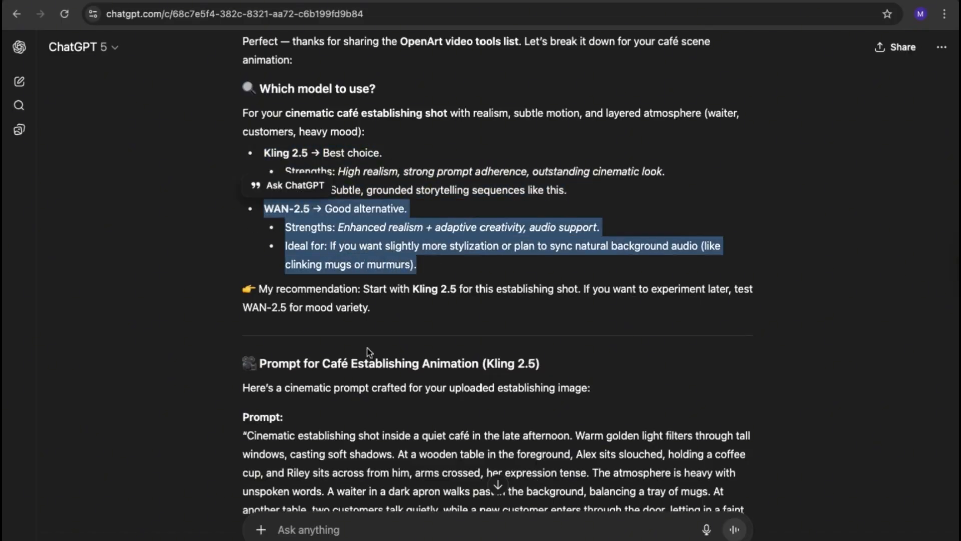
pyautogui.scroll(-4, 368, 351)
pyautogui.click(309, 530)
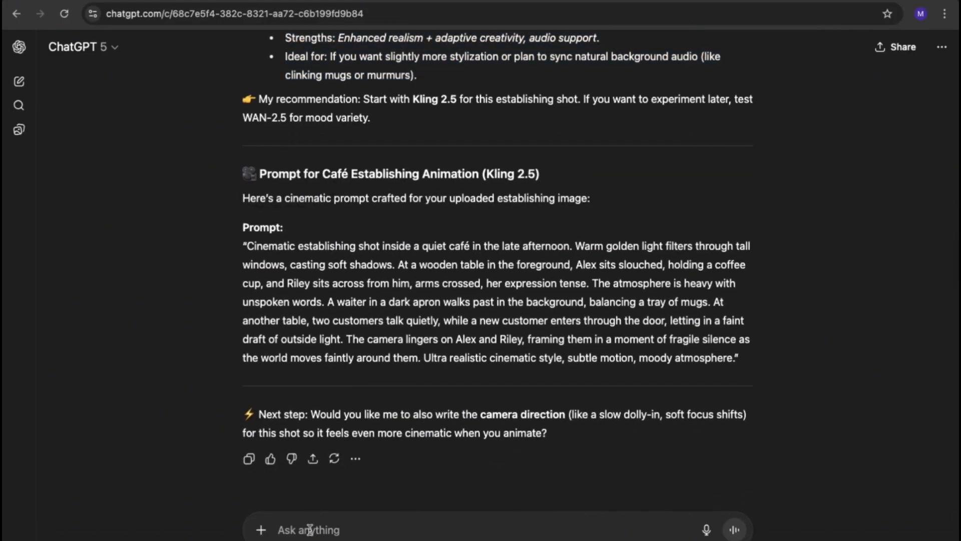
pyautogui.write('I would be testing kling 2.5, WAN 2.5, MiniMax Hailuo 02 and Seedance 1.0. create prompts specific to each tool.')
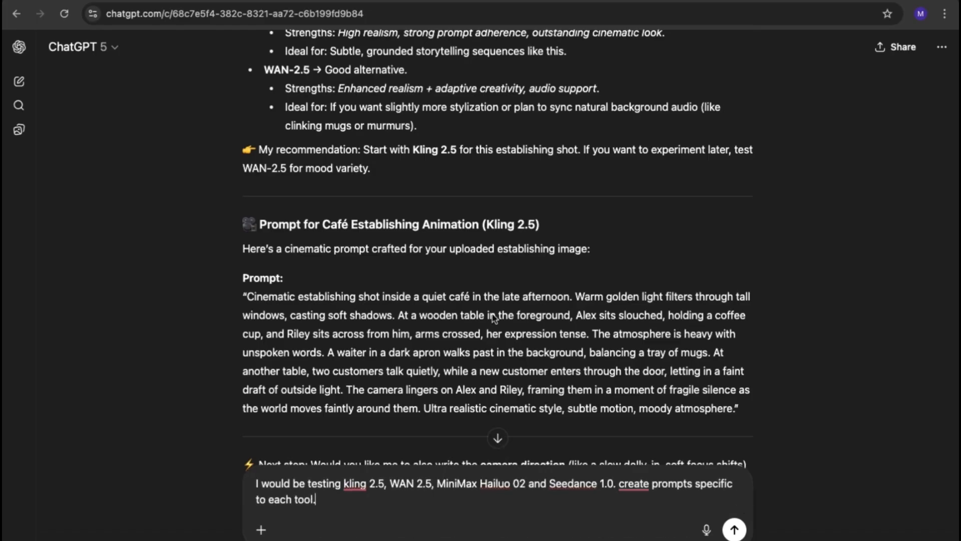
pyautogui.doubleClick(634, 484)
pyautogui.write('Create')
pyautogui.press('Return')
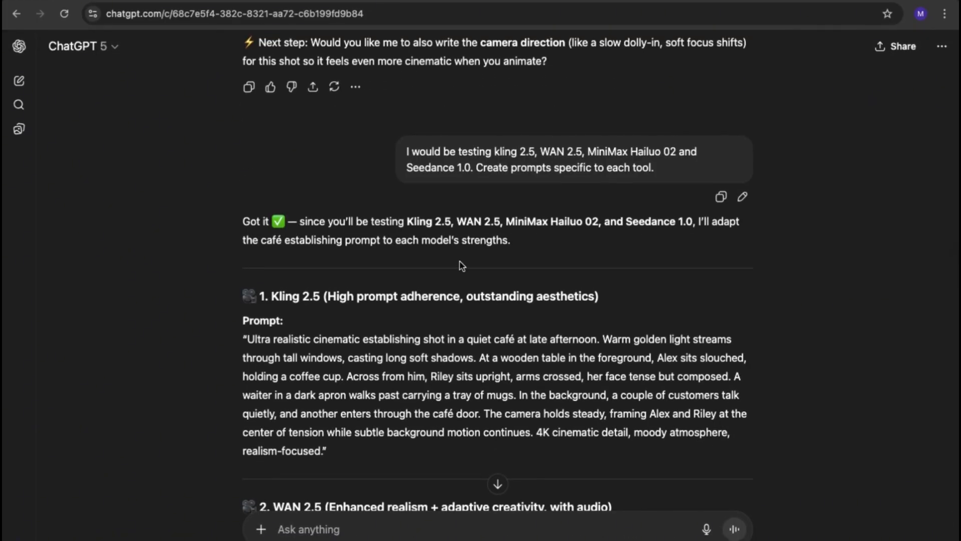
# - Read through the café scene prompts written for each of the four video models and the comparison of their approaches
pyautogui.scroll(-3, 460, 261)
pyautogui.scroll(-5, 495, 261)
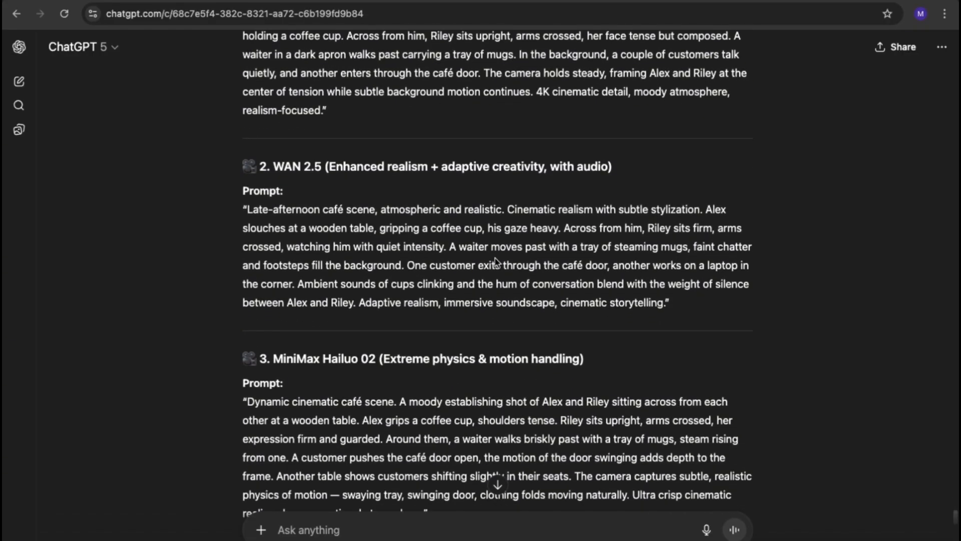
pyautogui.scroll(-1, 496, 261)
pyautogui.scroll(-3, 484, 286)
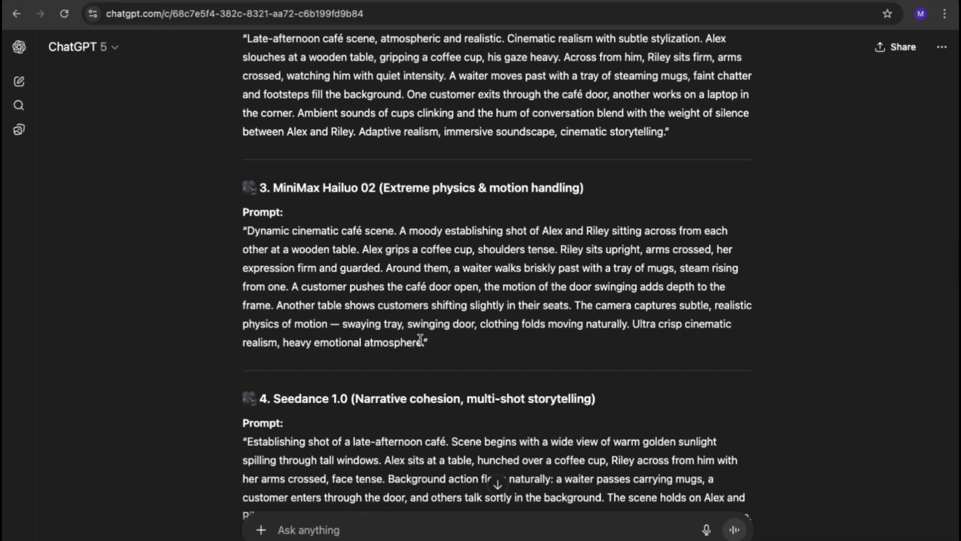
pyautogui.scroll(-3, 421, 339)
pyautogui.scroll(-5, 388, 420)
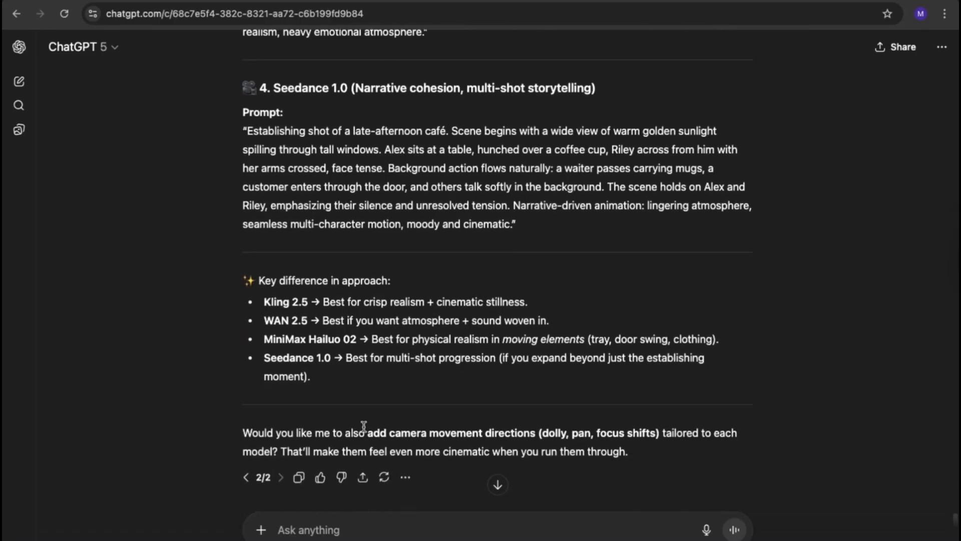
pyautogui.scroll(1, 364, 426)
pyautogui.scroll(8, 366, 431)
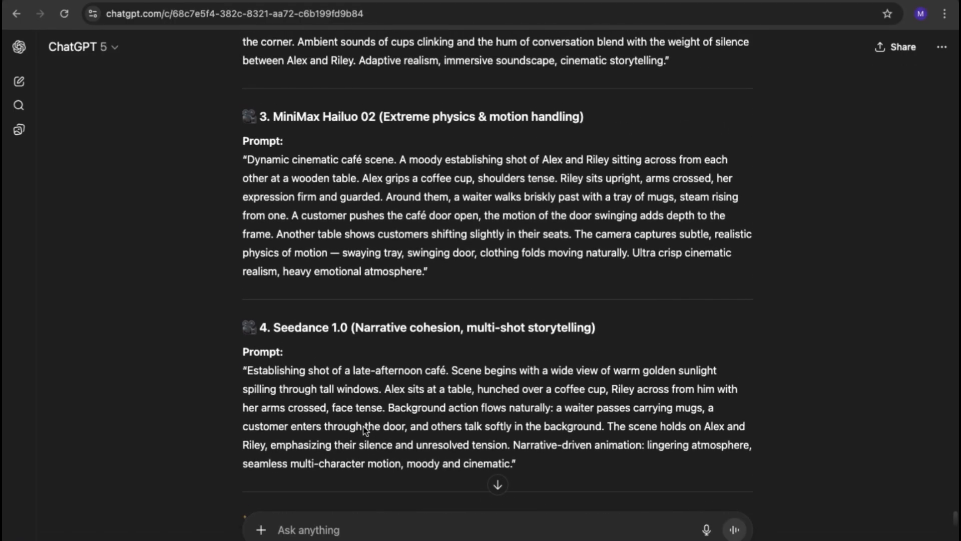
pyautogui.scroll(5, 364, 429)
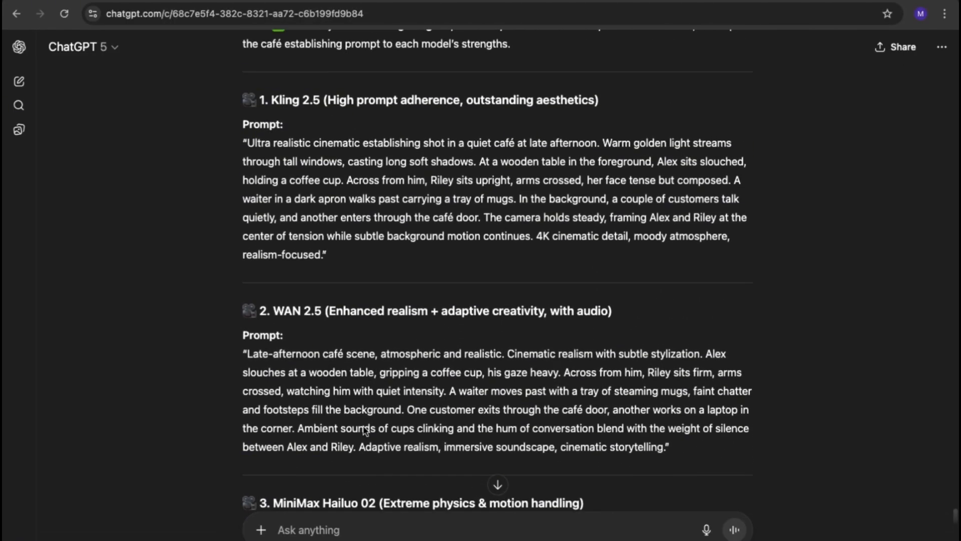
# - Copy the full text of the Kling 2.5 prompt, without its quotation marks
pyautogui.moveTo(249, 187); pyautogui.dragTo(321, 296)
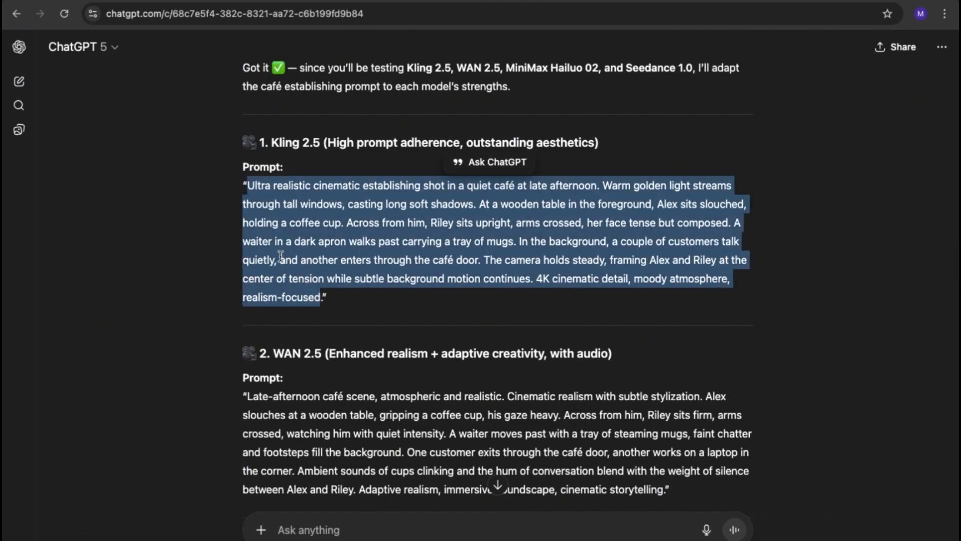
pyautogui.rightClick(279, 255)
pyautogui.click(300, 286)
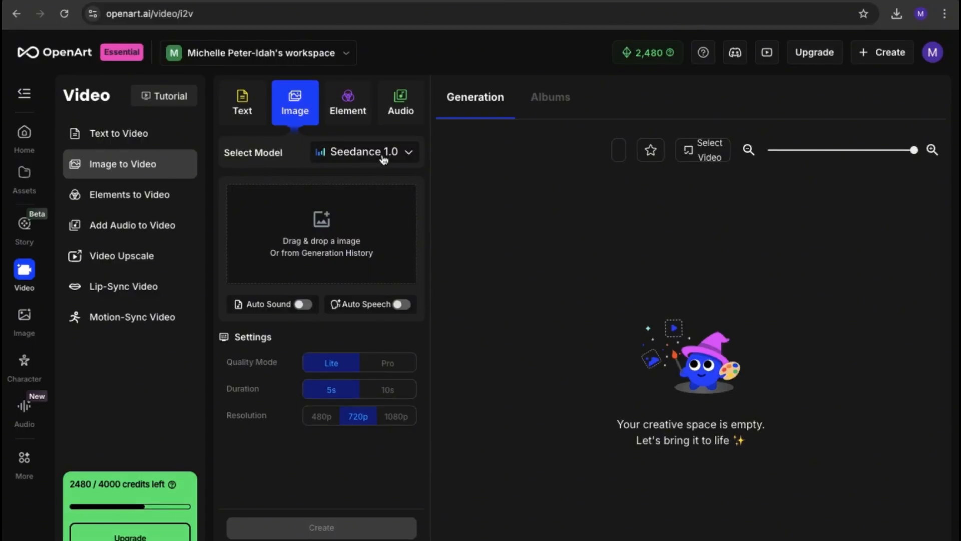
# - Switch to OpenArt's Image to Video, look through the available models and select Kling 2.5
pyautogui.click(409, 154)
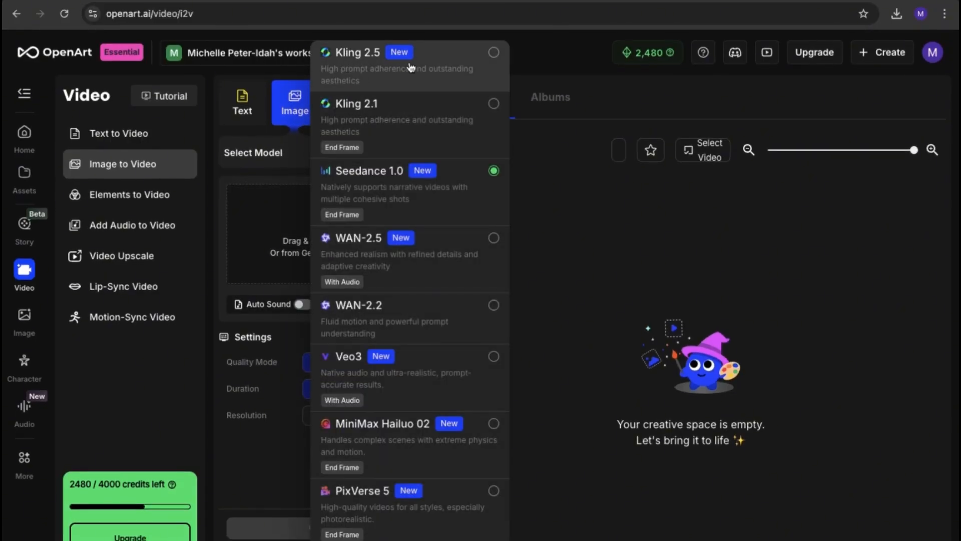
pyautogui.scroll(-6, 375, 365)
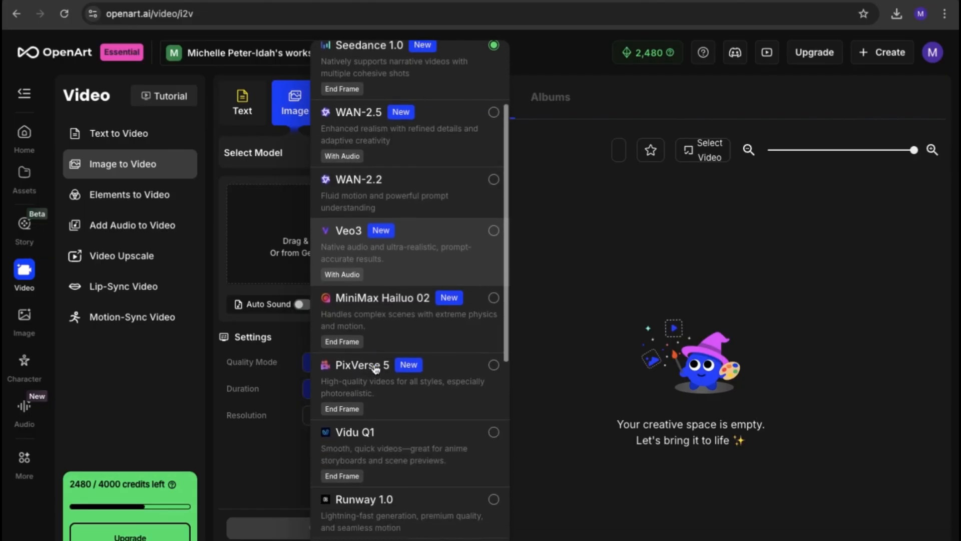
pyautogui.scroll(-5, 375, 369)
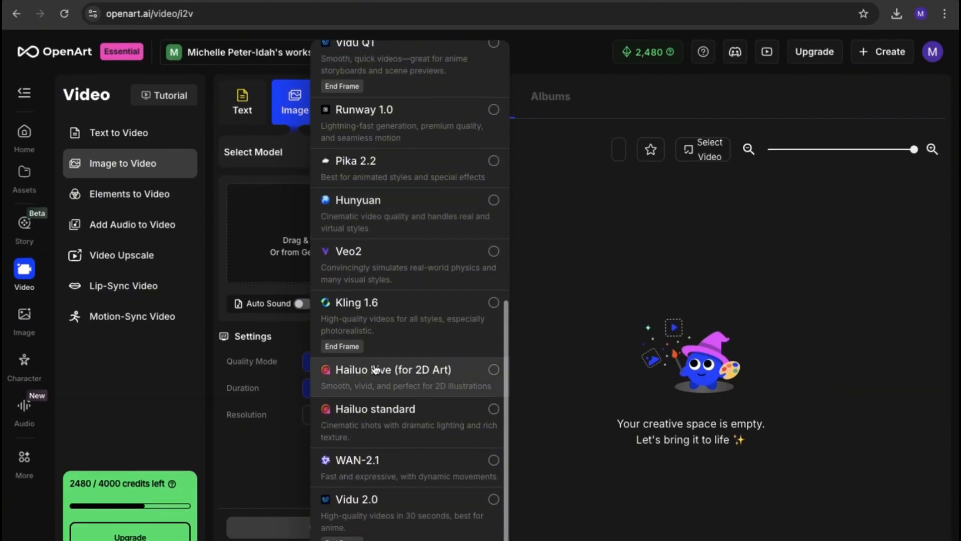
pyautogui.scroll(8, 375, 369)
pyautogui.scroll(3, 375, 369)
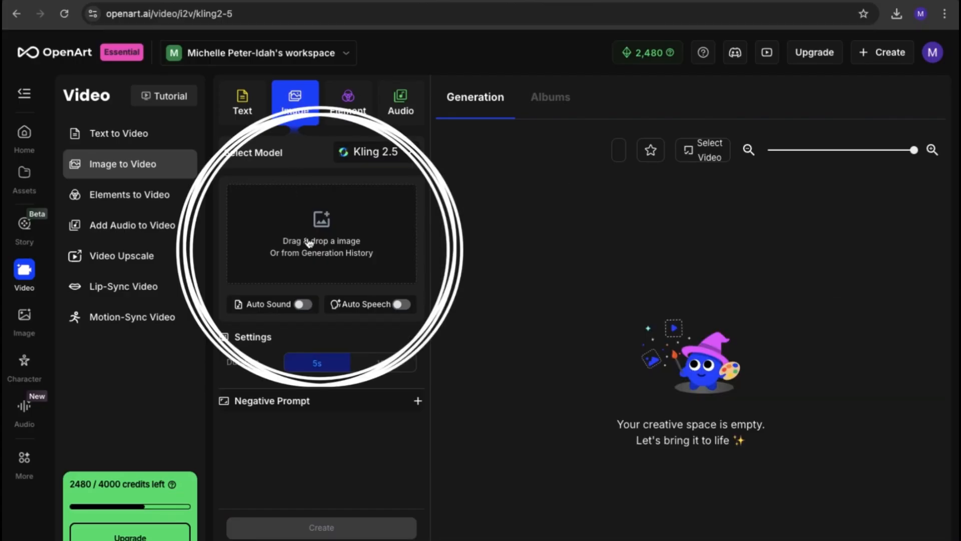
# - Upload Est shot.png from the AIFB Introductory scene folder as the source image
pyautogui.click(309, 243)
pyautogui.click(335, 254)
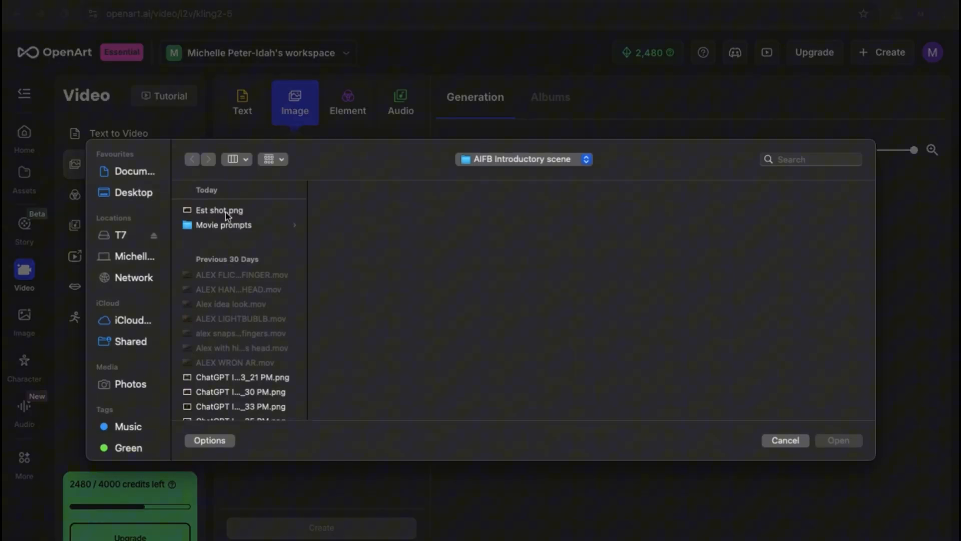
pyautogui.click(253, 213)
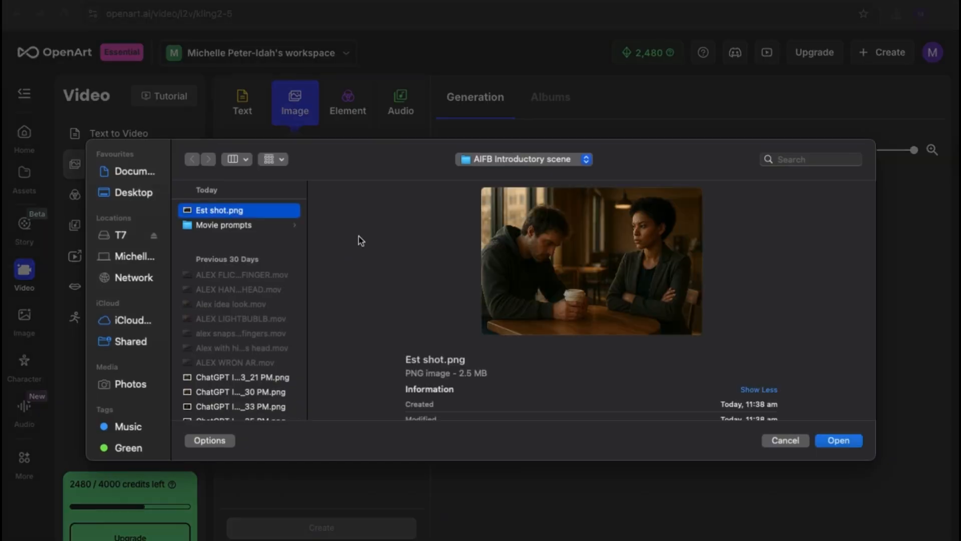
pyautogui.click(851, 440)
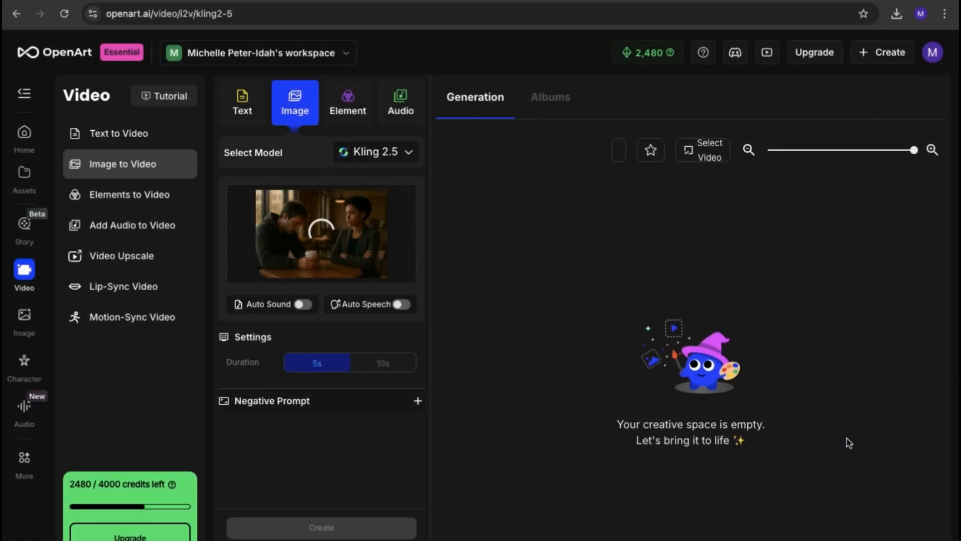
# - Paste the copied Kling 2.5 café scene prompt into the video's action description
pyautogui.click(266, 298)
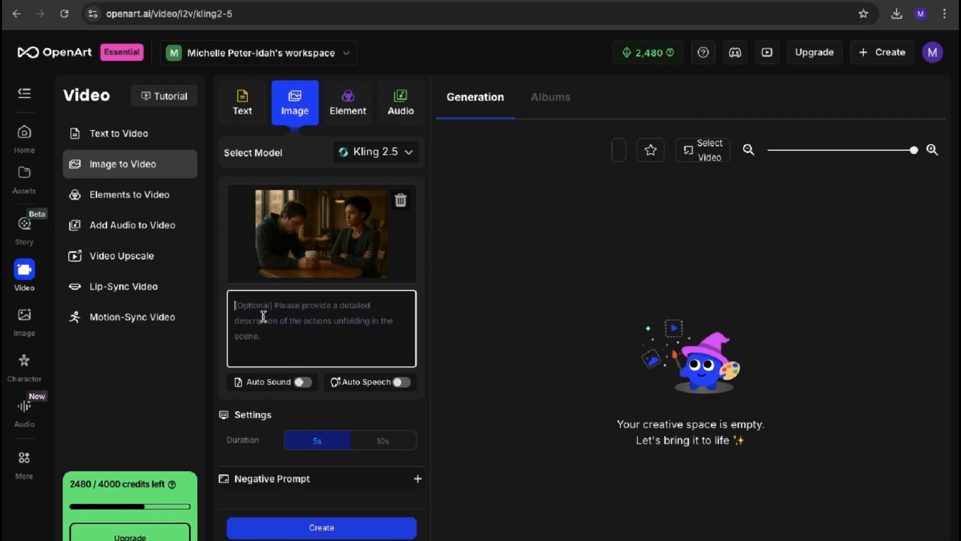
pyautogui.click(264, 316)
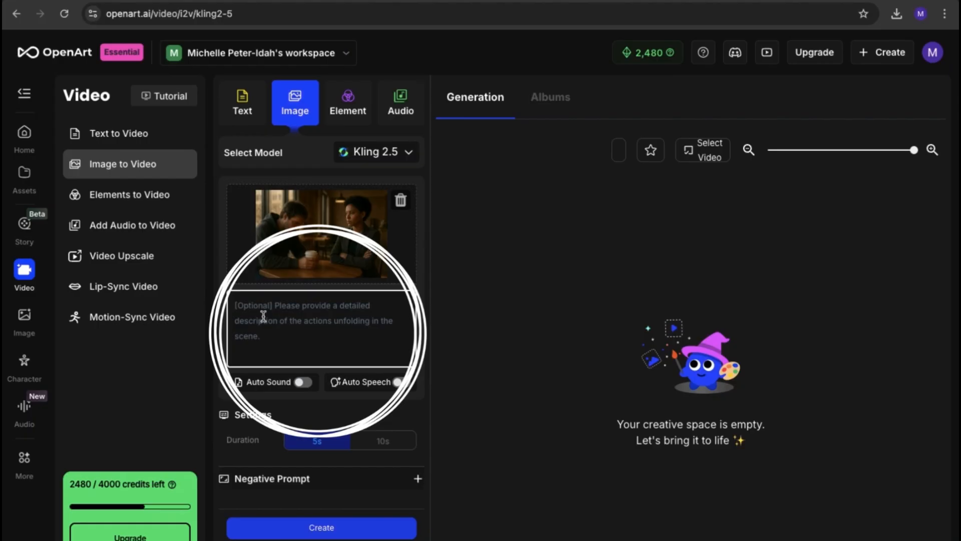
pyautogui.hotkey('ctrl', 'v')
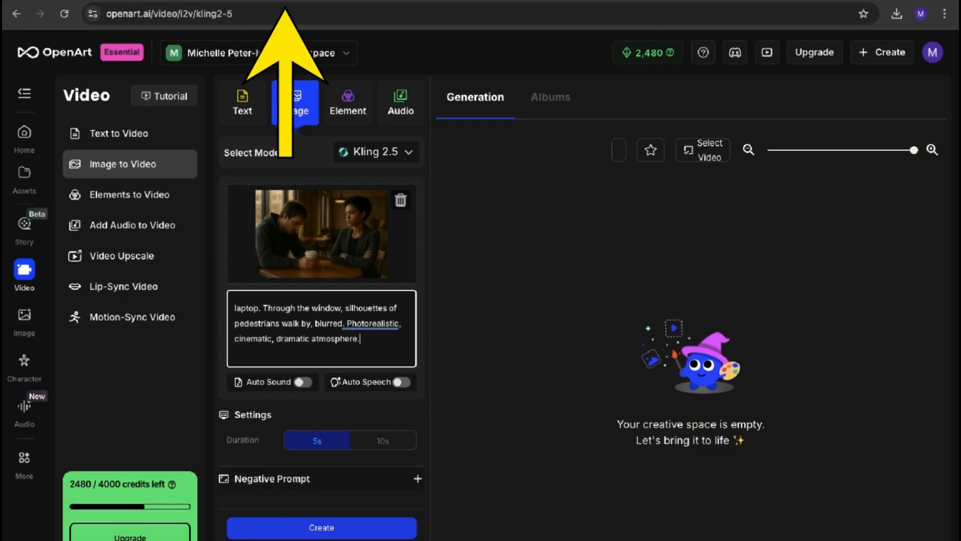
# - Switch to ChatGPT and read through the café scene's background sound layers and the follow-up request for Kling 2.5
pyautogui.click(260, 1)
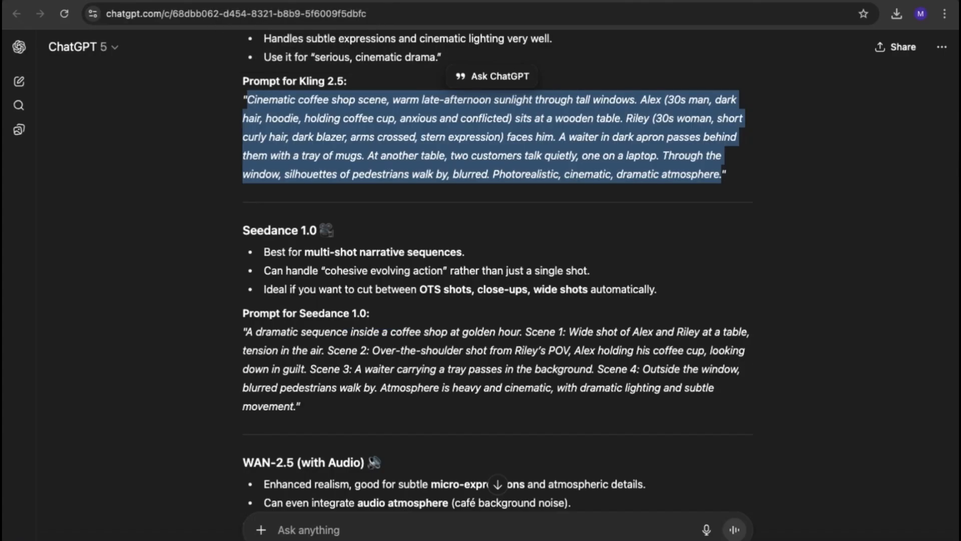
pyautogui.scroll(-15, 363, 350)
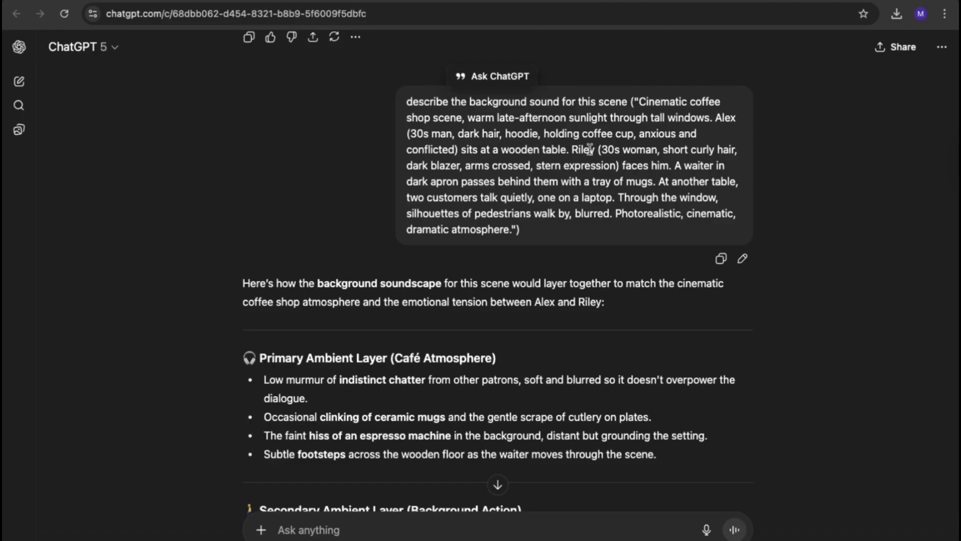
pyautogui.scroll(-3, 547, 196)
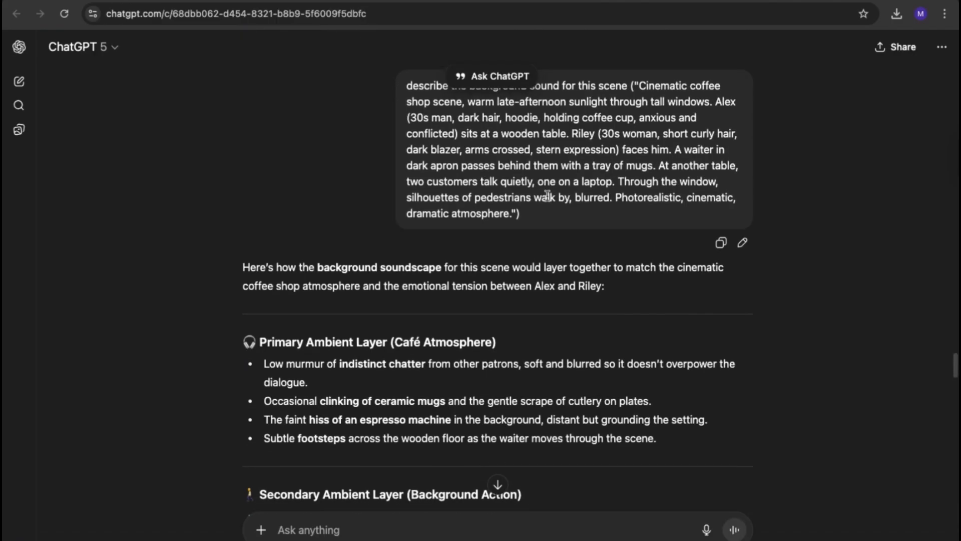
pyautogui.scroll(-2, 547, 199)
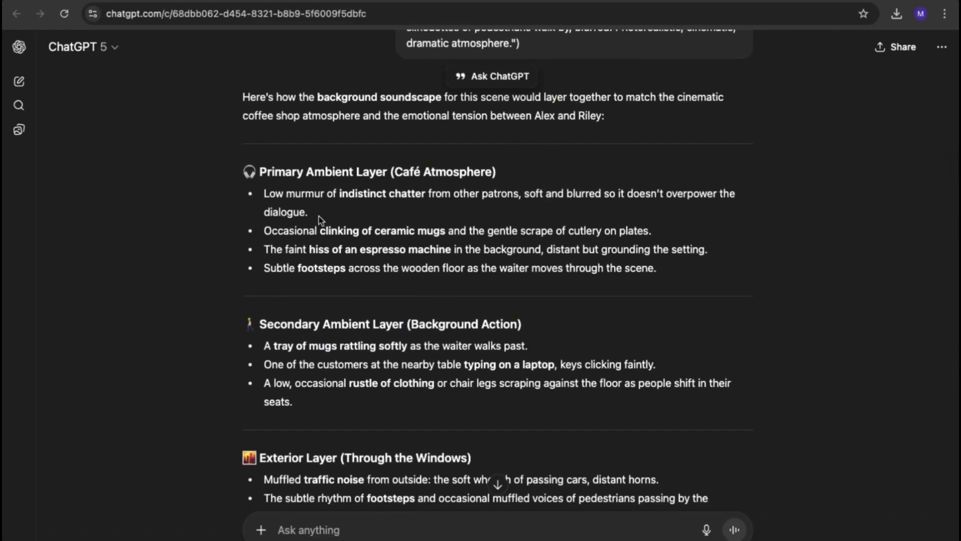
pyautogui.scroll(-3, 317, 310)
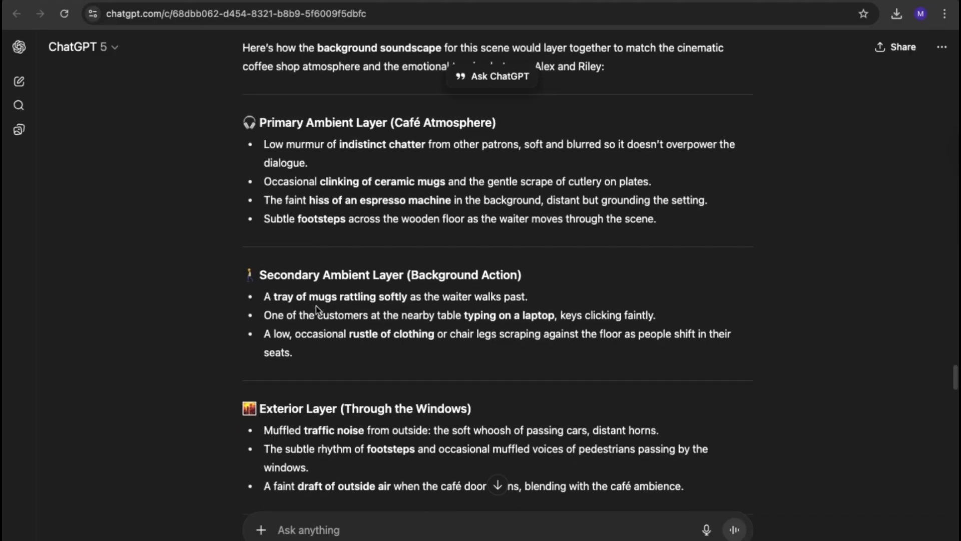
pyautogui.scroll(-2, 317, 310)
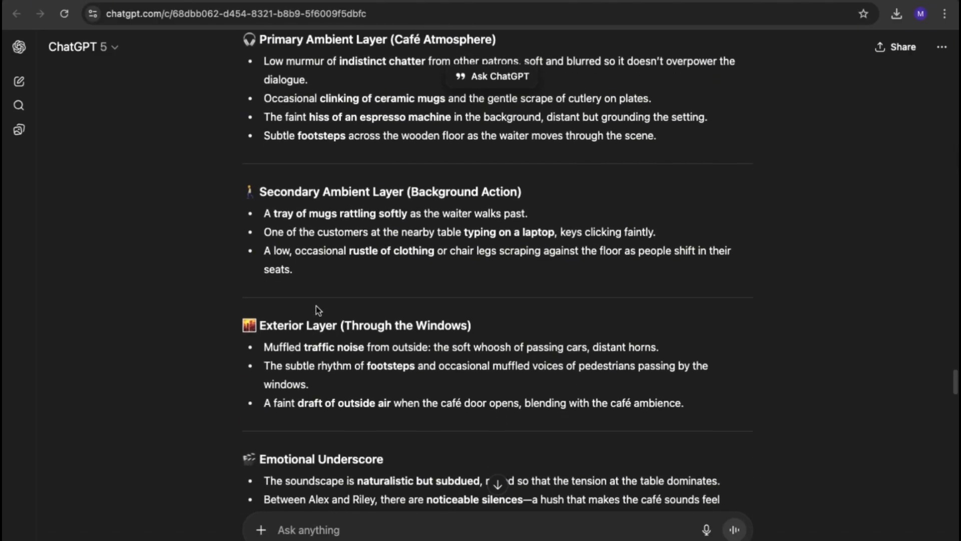
pyautogui.scroll(2, 317, 307)
pyautogui.scroll(1, 317, 307)
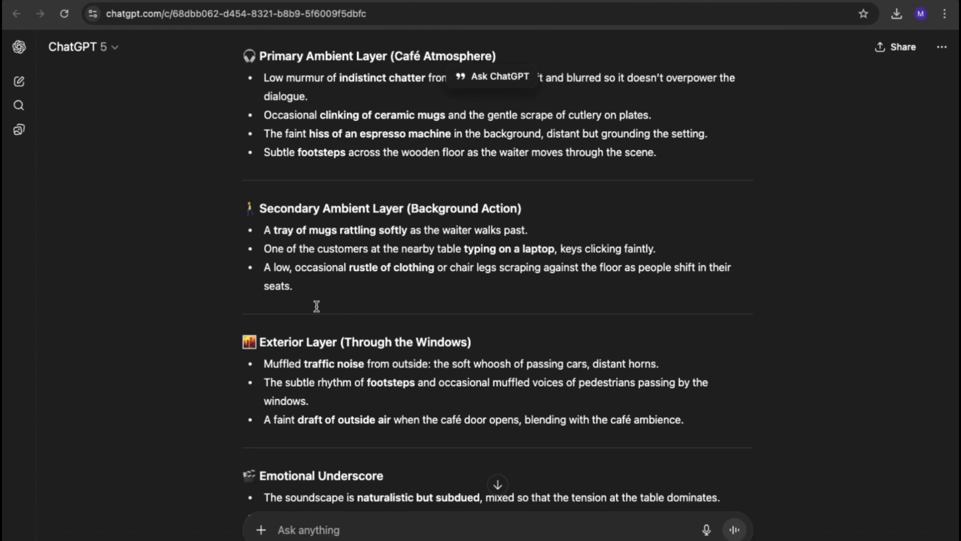
pyautogui.scroll(-2, 316, 306)
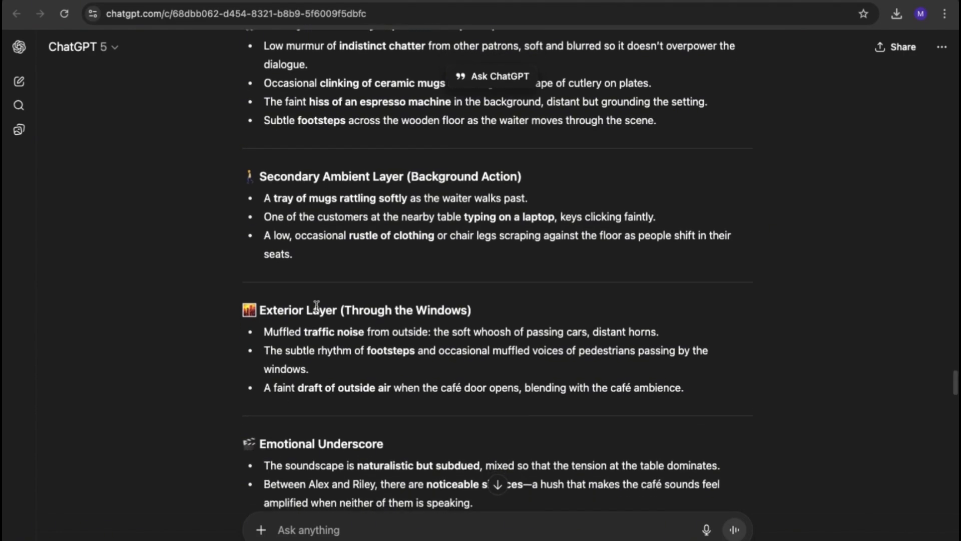
pyautogui.scroll(-2, 317, 306)
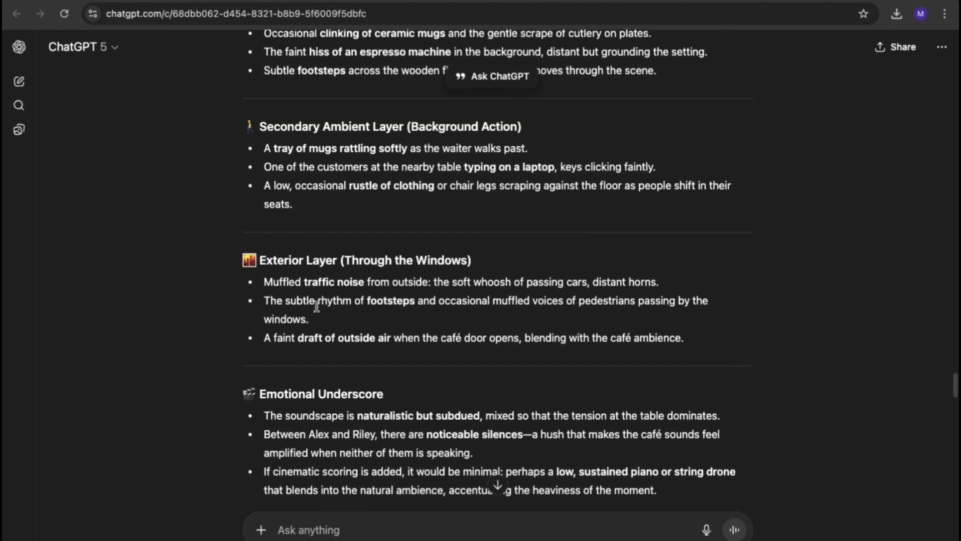
pyautogui.scroll(-4, 317, 307)
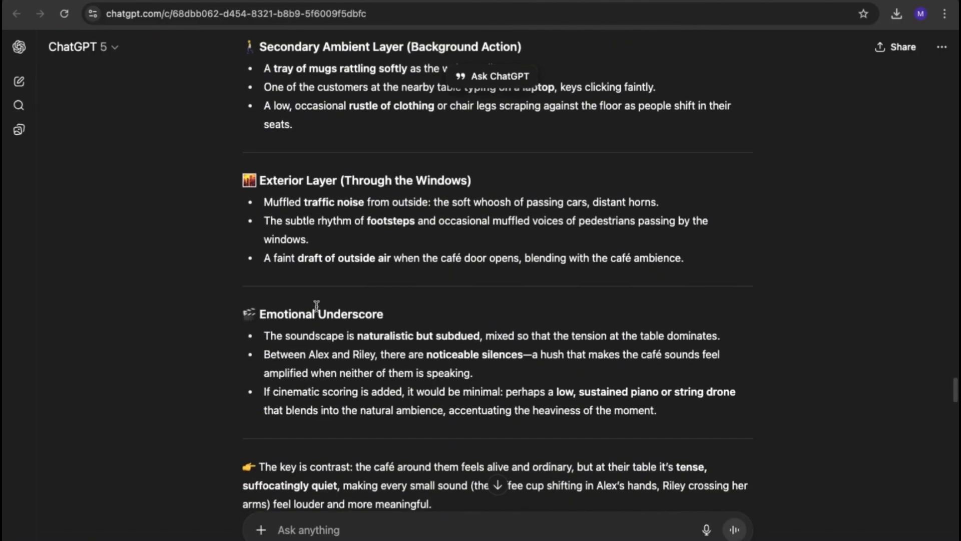
pyautogui.scroll(-4, 317, 306)
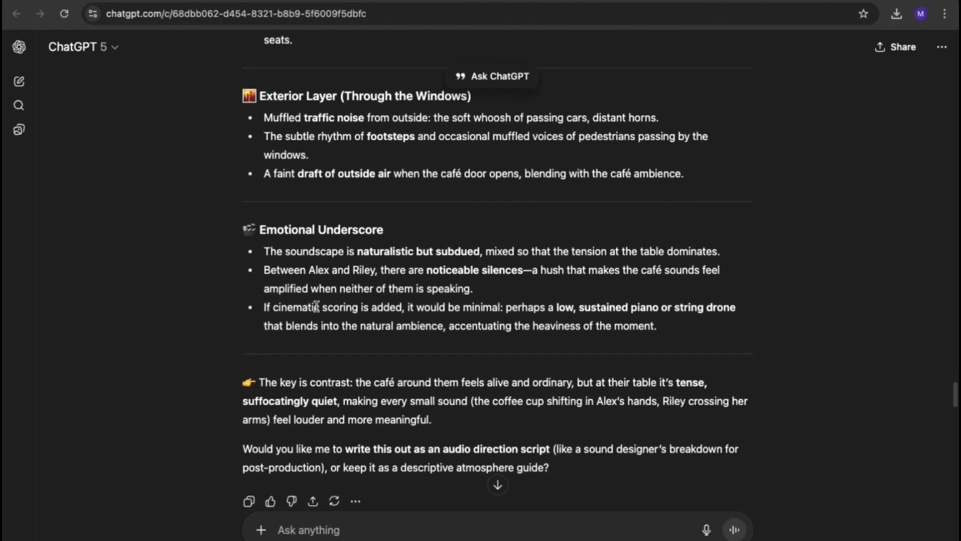
pyautogui.scroll(-4, 317, 306)
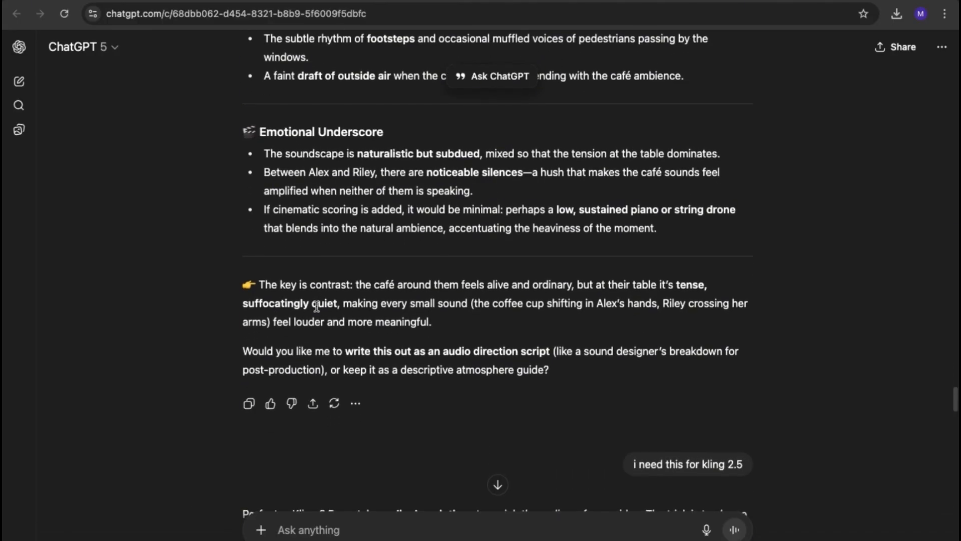
pyautogui.scroll(-4, 317, 307)
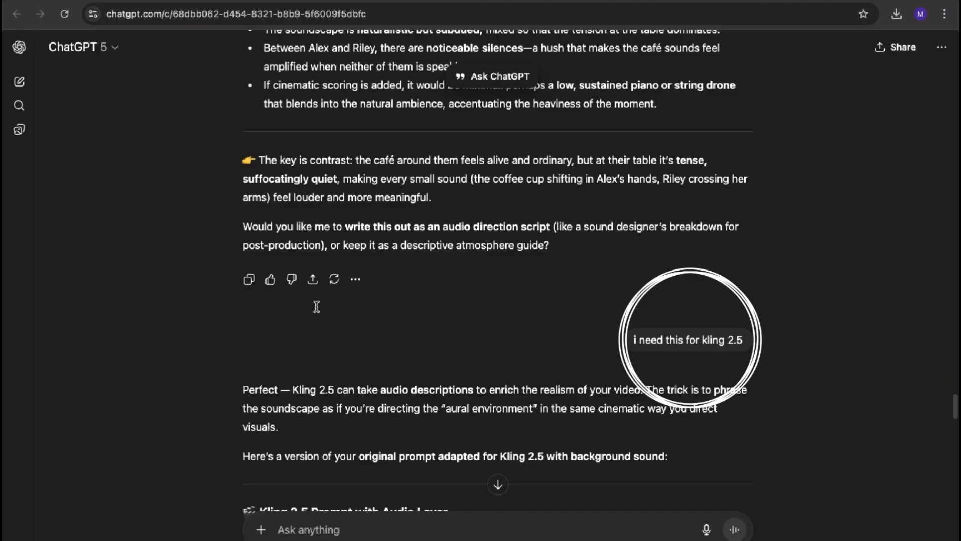
# - Copy the background sound description from the Kling 2.5 Prompt with Audio Layer, without its label and closing quotation mark
pyautogui.scroll(-5, 317, 306)
pyautogui.scroll(-7, 317, 306)
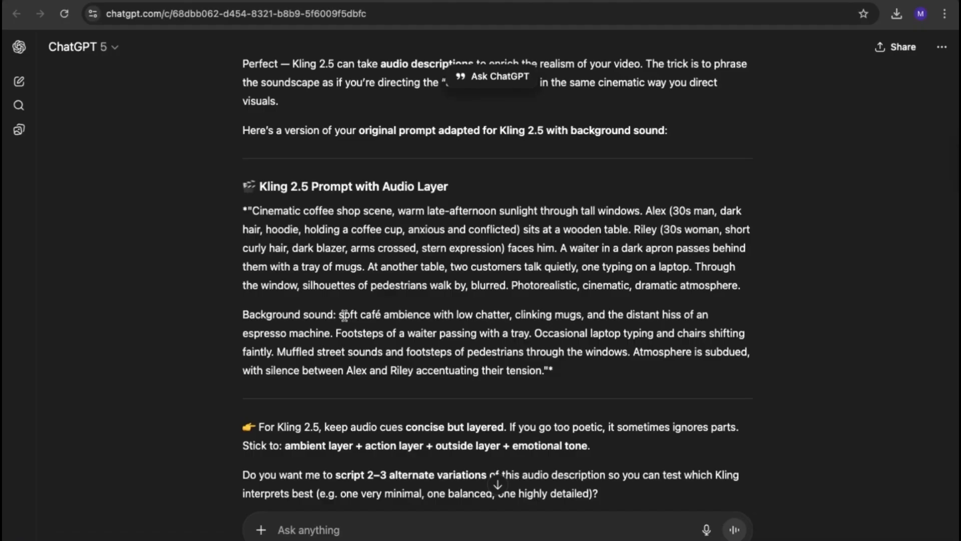
pyautogui.moveTo(359, 326); pyautogui.dragTo(544, 372)
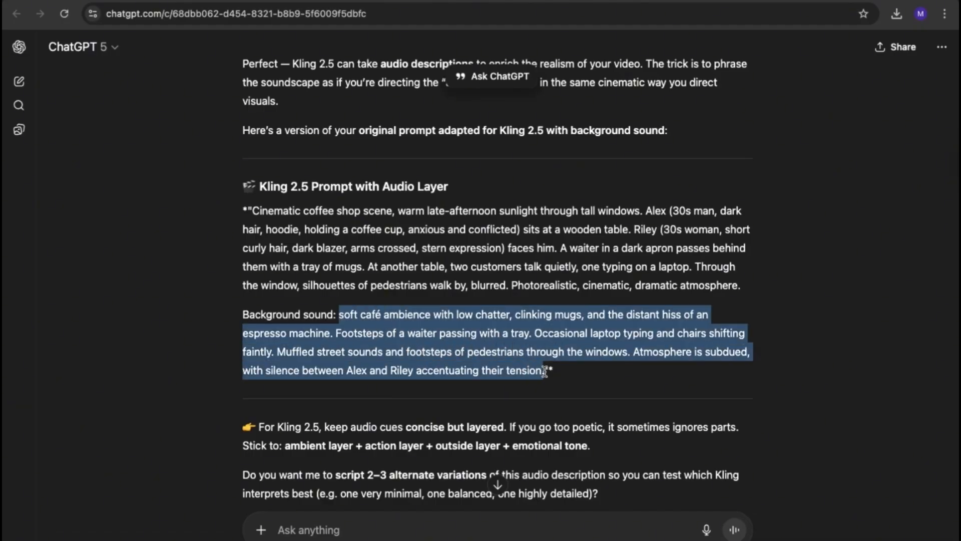
pyautogui.rightClick(415, 347)
pyautogui.click(442, 379)
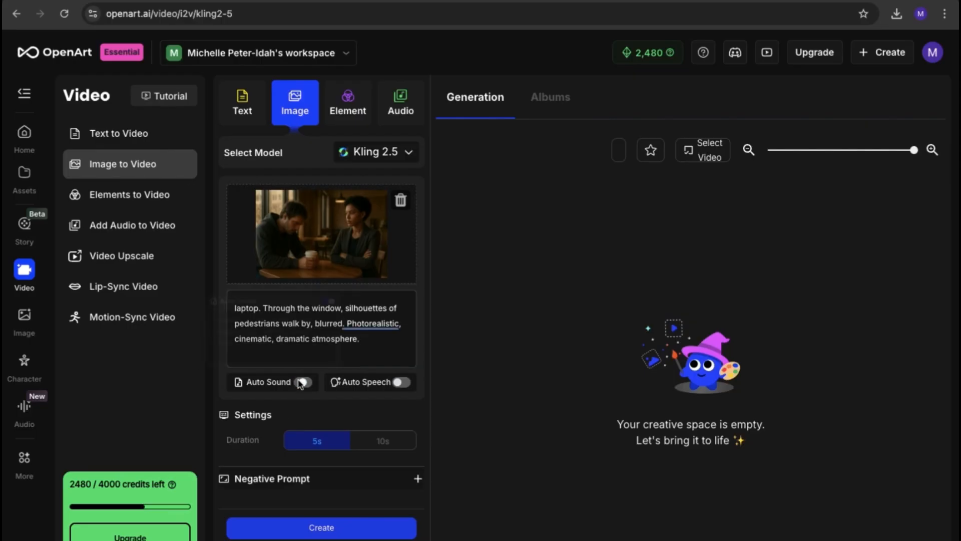
# - Turn on Auto Sound for the OpenArt video and paste the copied café ambience description as its sound prompt
pyautogui.click(299, 382)
pyautogui.hotkey('ctrl', 'v')
pyautogui.scroll(3, 258, 336)
pyautogui.scroll(-2, 300, 340)
pyautogui.scroll(-2, 300, 341)
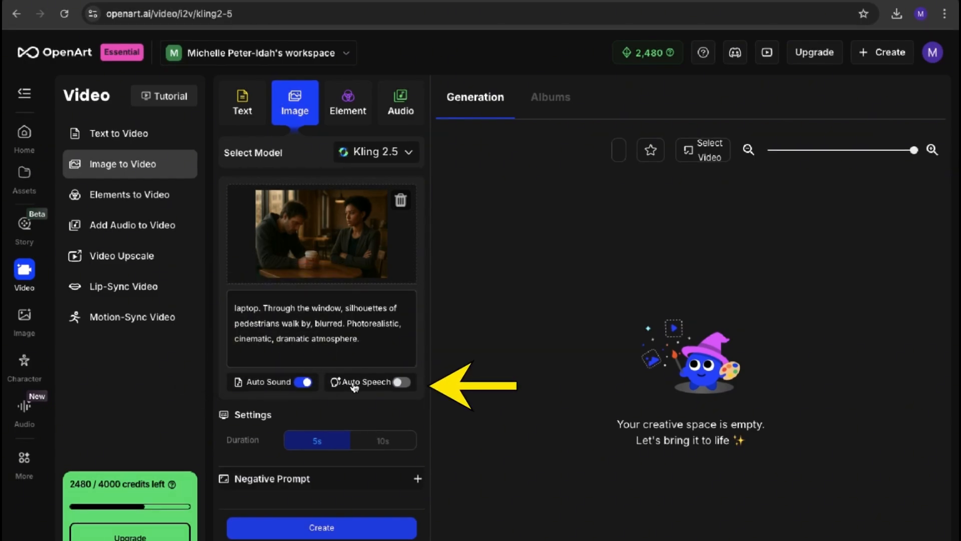
# - Check the Auto Speech options and the scene prompt, and generate the 5s Kling 2.5 video with Auto Speech left off
pyautogui.moveTo(389, 382)
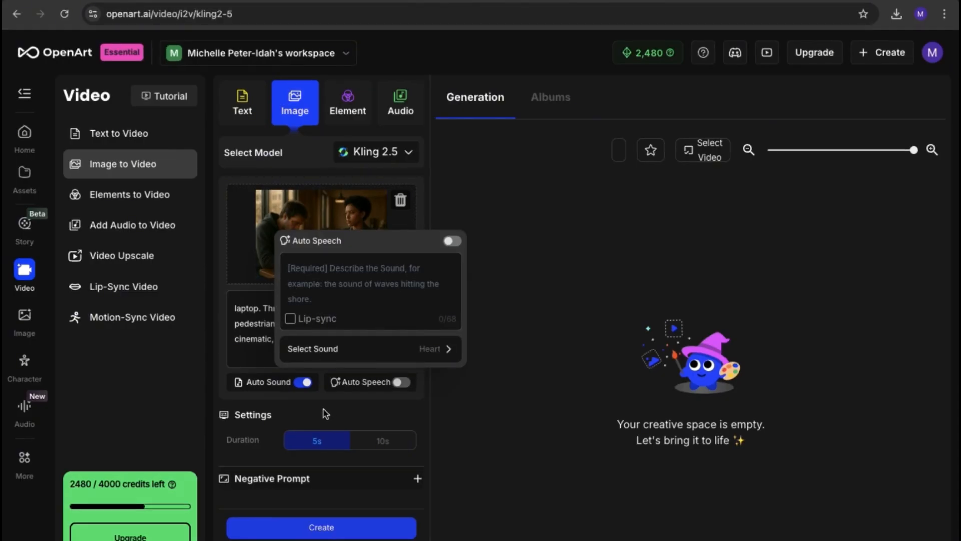
pyautogui.scroll(5, 271, 326)
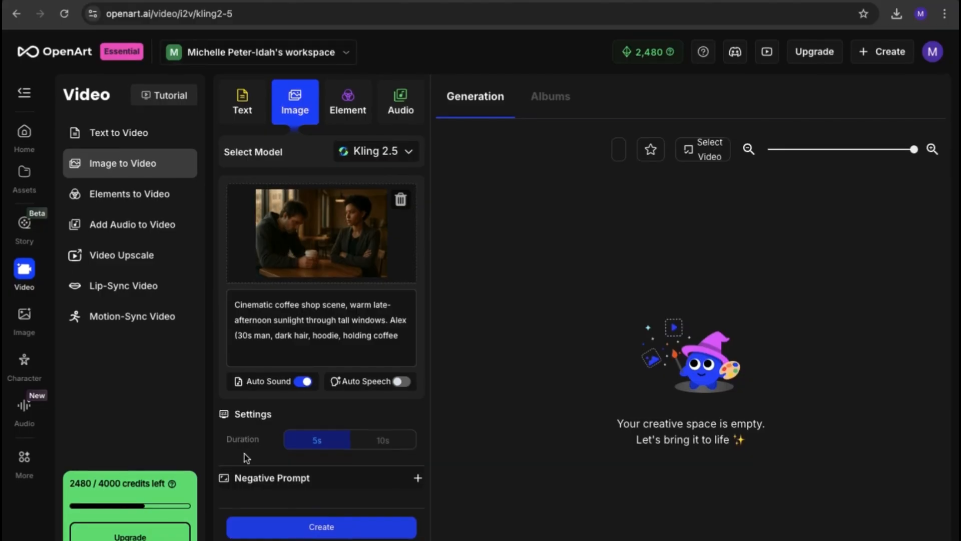
pyautogui.click(308, 533)
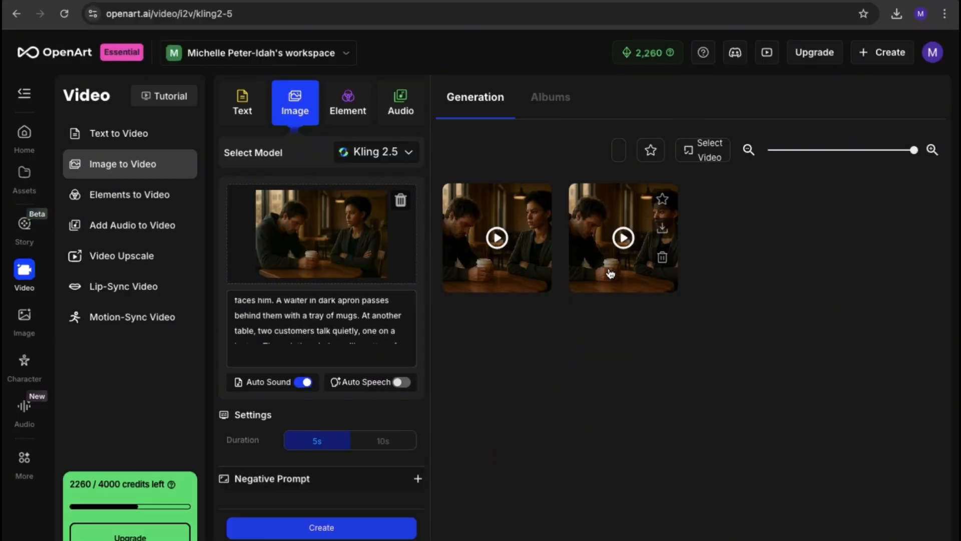
# - Play the second generated Kling 2.5 café video in full screen, and return to its details view
pyautogui.click(610, 272)
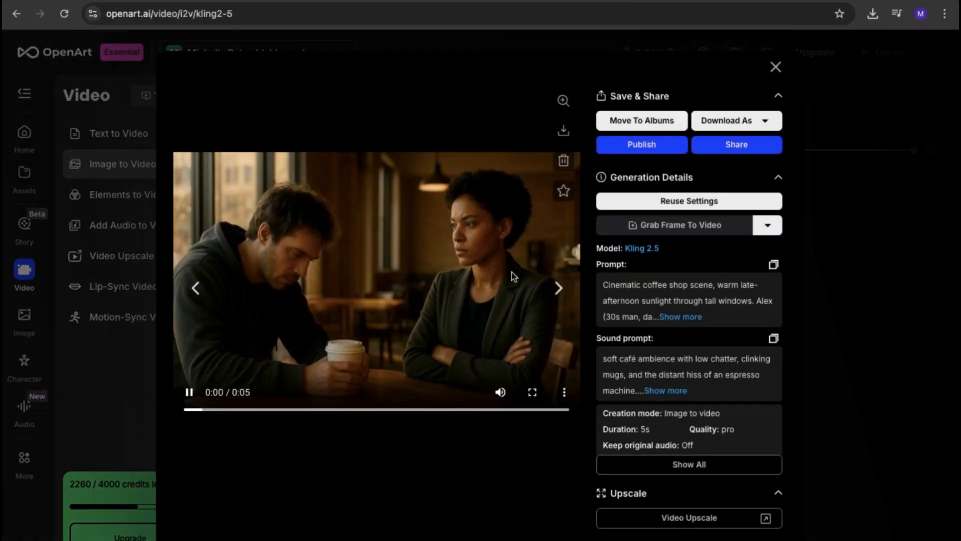
pyautogui.click(532, 392)
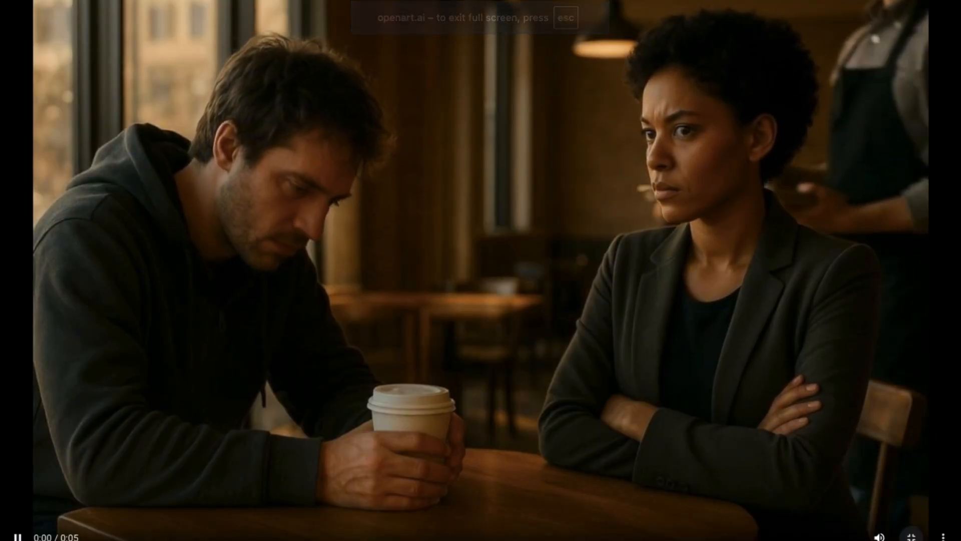
pyautogui.doubleClick(397, 273)
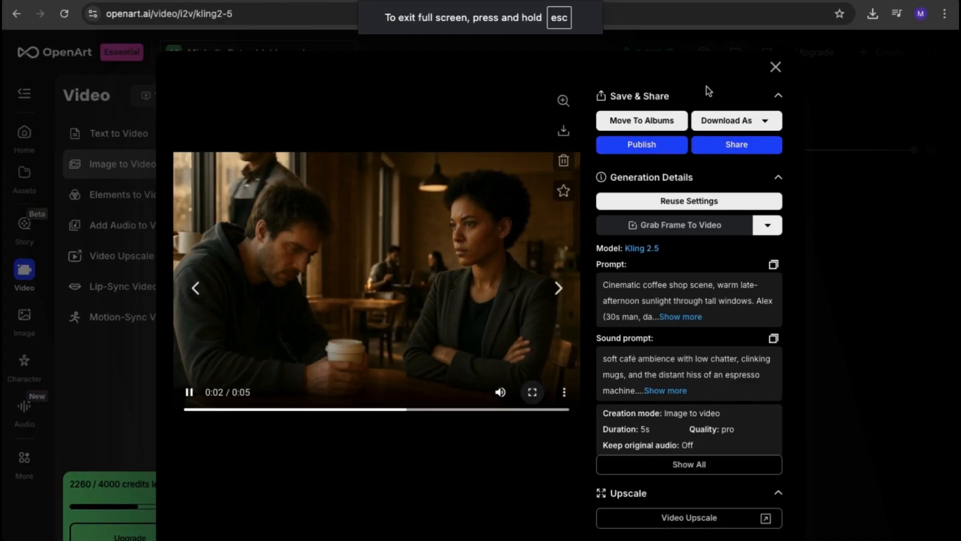
# - Close this video's details, open the first generated Kling 2.5 café video and play it in full screen
pyautogui.click(776, 67)
pyautogui.click(505, 256)
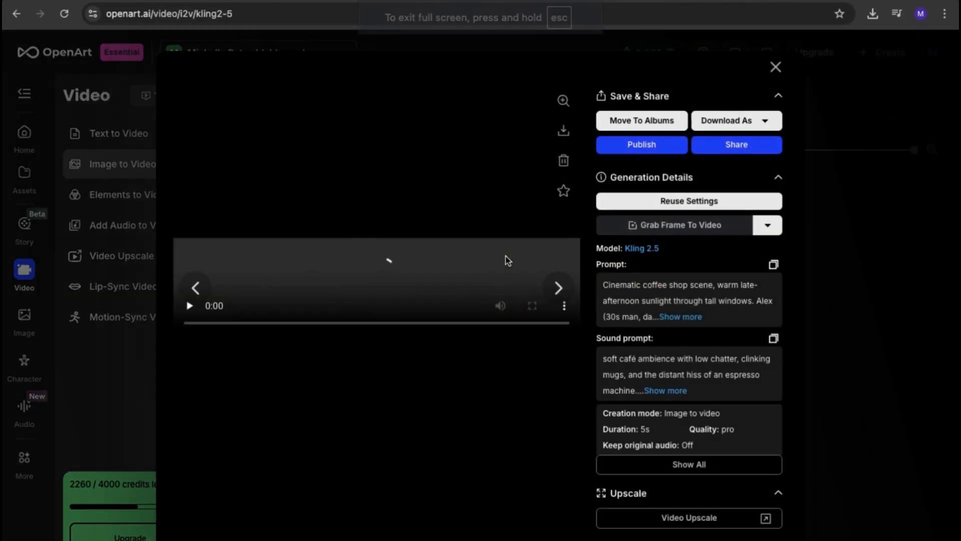
pyautogui.click(532, 393)
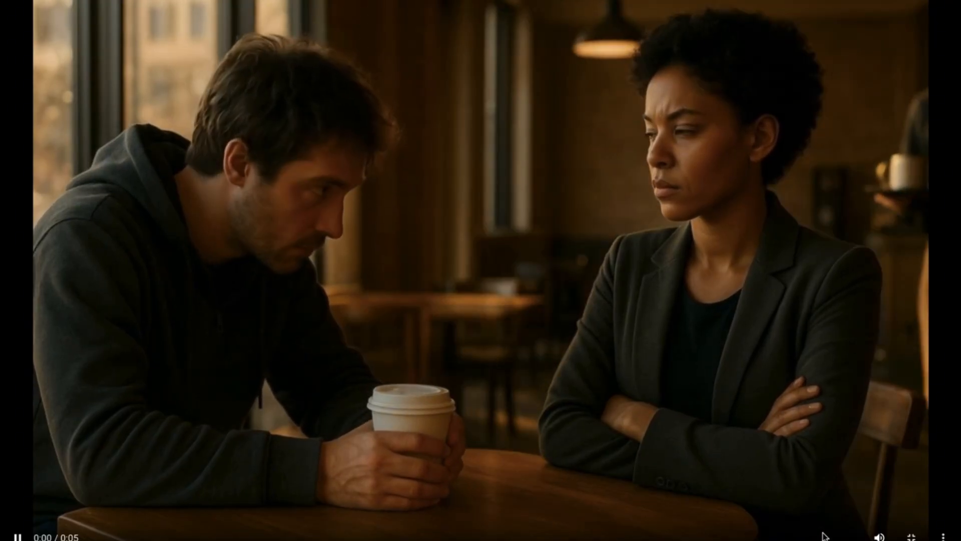
# - Remove the sentence about two customers at another table from the scene prompt and generate the 5s Kling 2.5 video again
pyautogui.press('Escape')
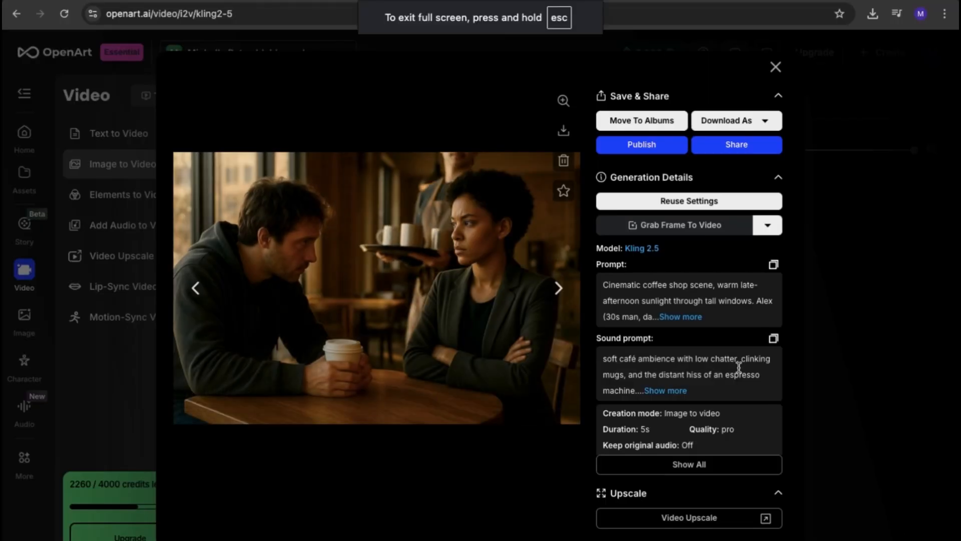
pyautogui.click(775, 67)
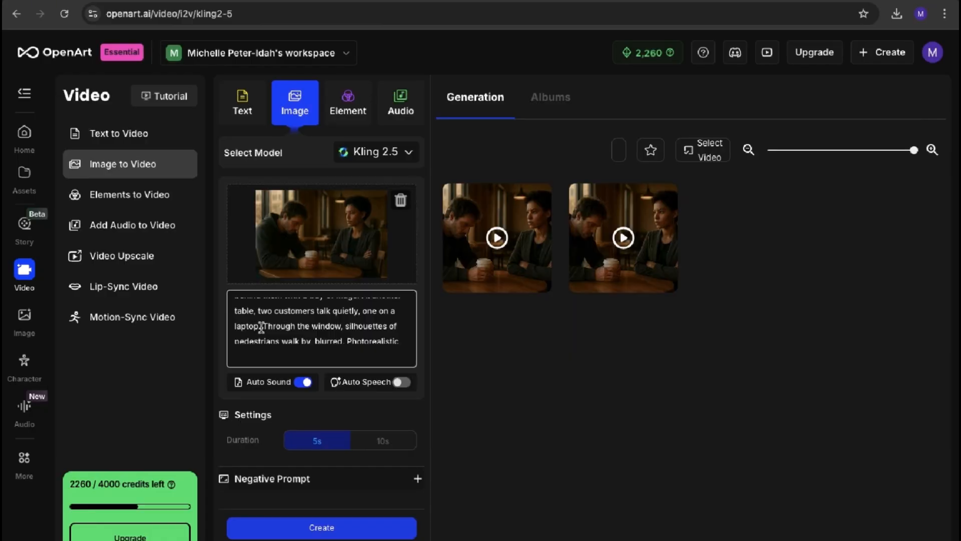
pyautogui.moveTo(260, 326); pyautogui.dragTo(236, 315)
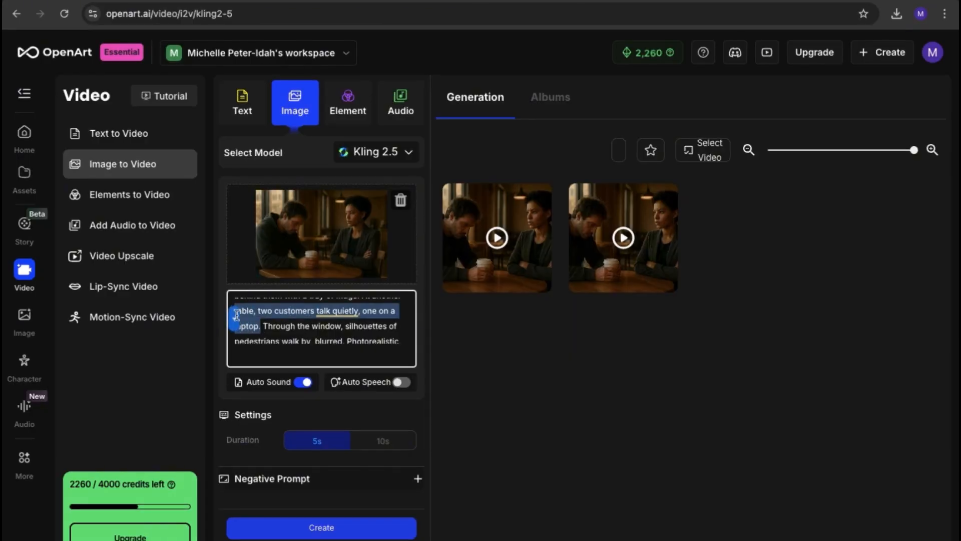
pyautogui.press('BackSpace')
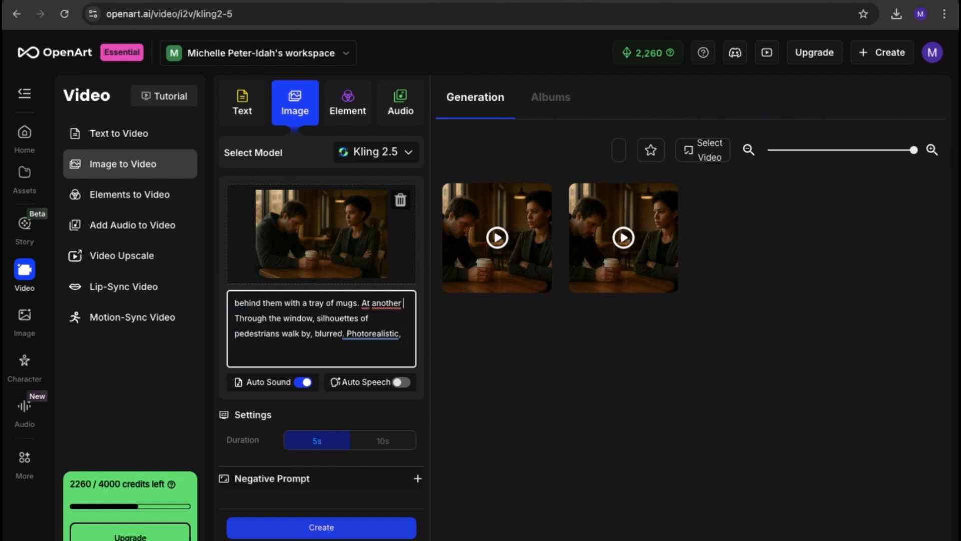
pyautogui.press('BackSpace')
pyautogui.press('BackSpace')
pyautogui.press('BackSpace')
pyautogui.press('BackSpace')
pyautogui.press('BackSpace')
pyautogui.press('BackSpace')
pyautogui.press('BackSpace')
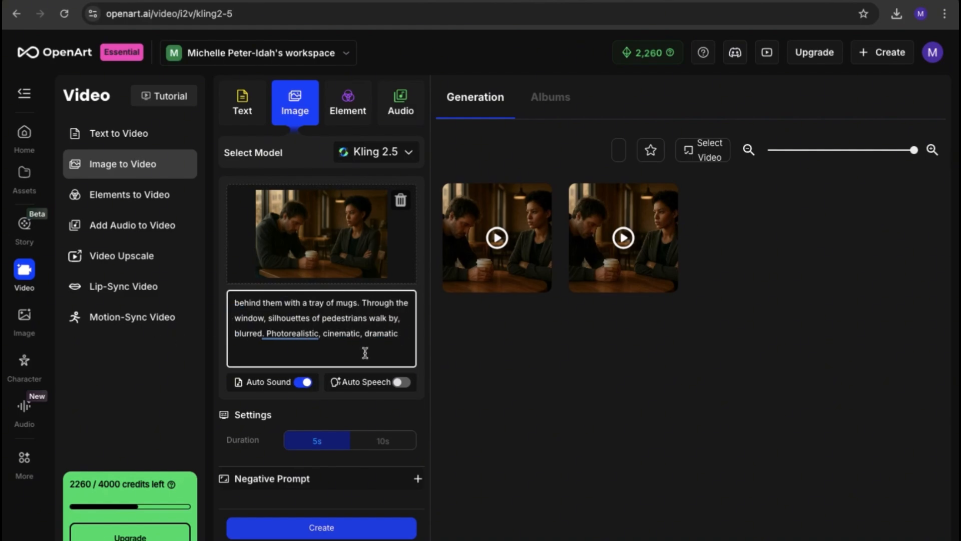
pyautogui.click(330, 526)
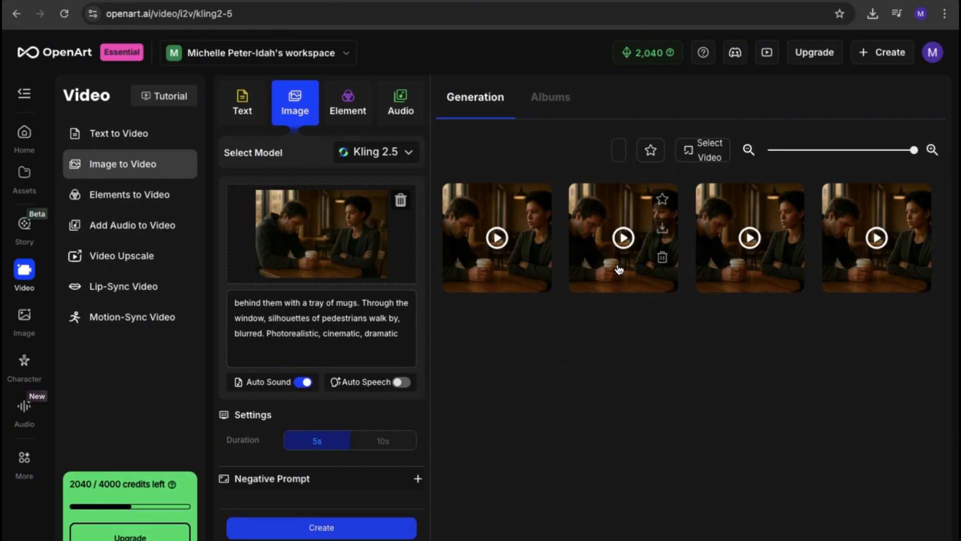
# - Open the second video in the generation list, play it in full screen and close its details
pyautogui.click(619, 269)
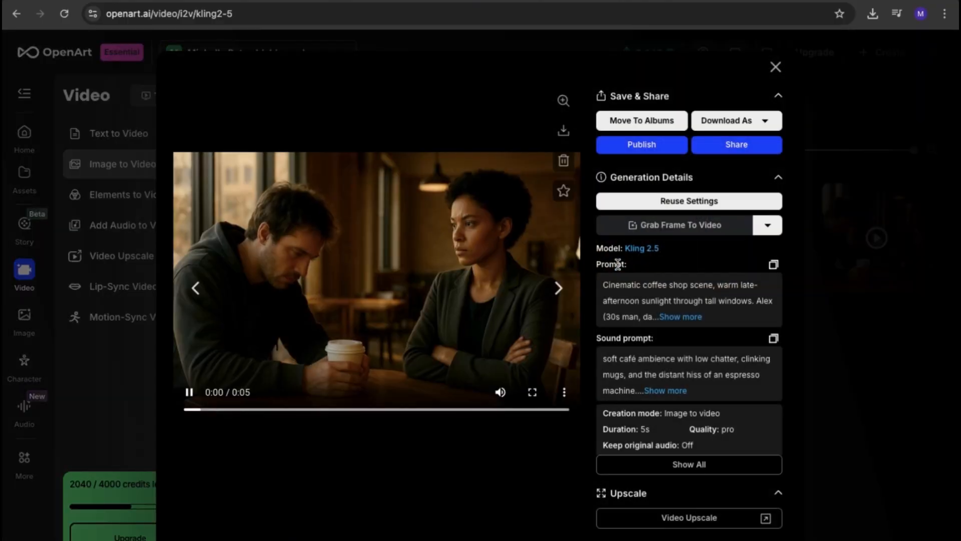
pyautogui.click(535, 390)
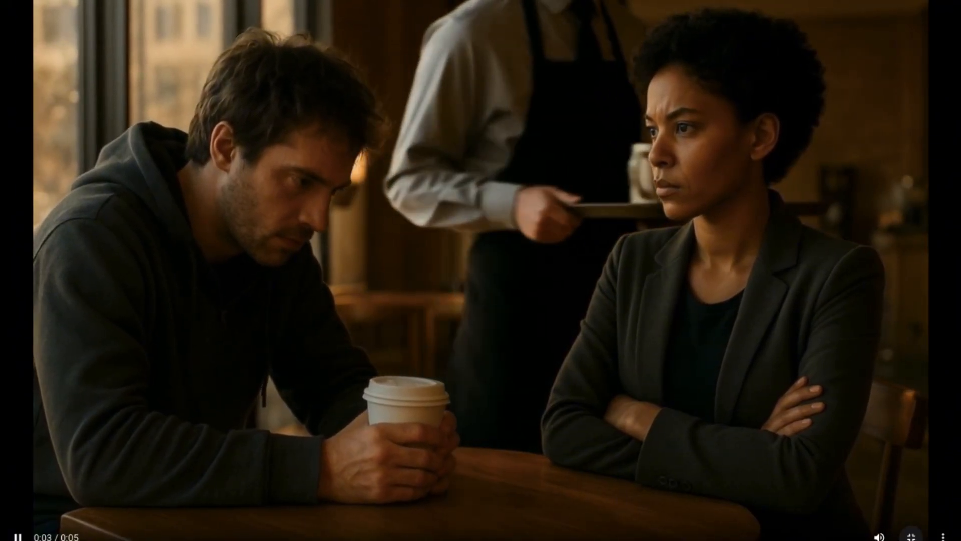
pyautogui.press('Escape')
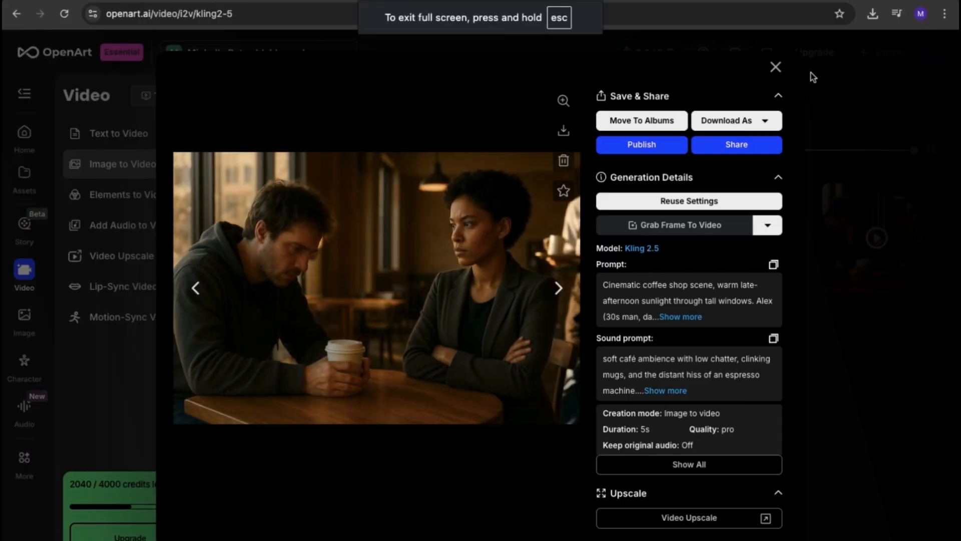
pyautogui.click(776, 67)
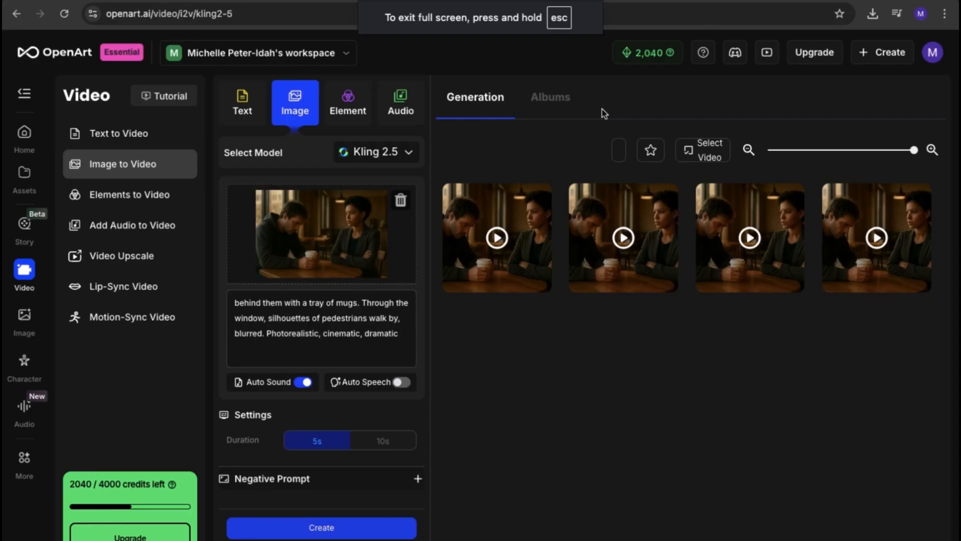
# - Open the first video in the generation list, play it in full screen and return to its details
pyautogui.click(491, 209)
pyautogui.click(532, 393)
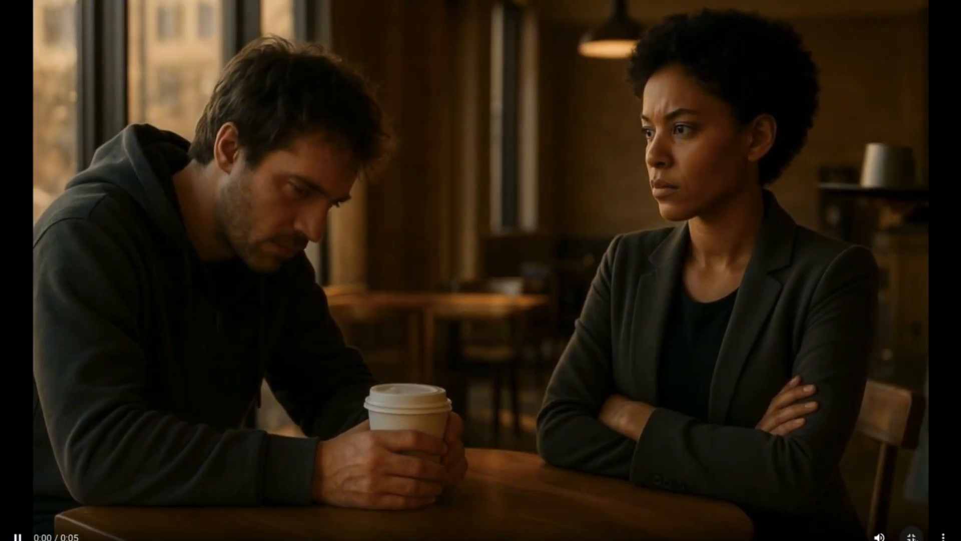
pyautogui.click(911, 536)
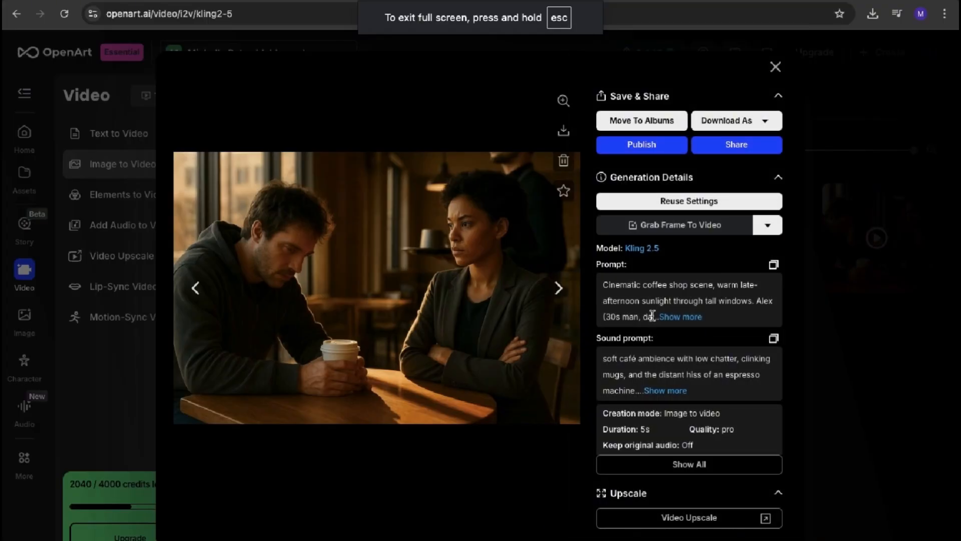
# - Grab the last frame of this Kling 2.5 video as the start image for a new video
pyautogui.click(670, 226)
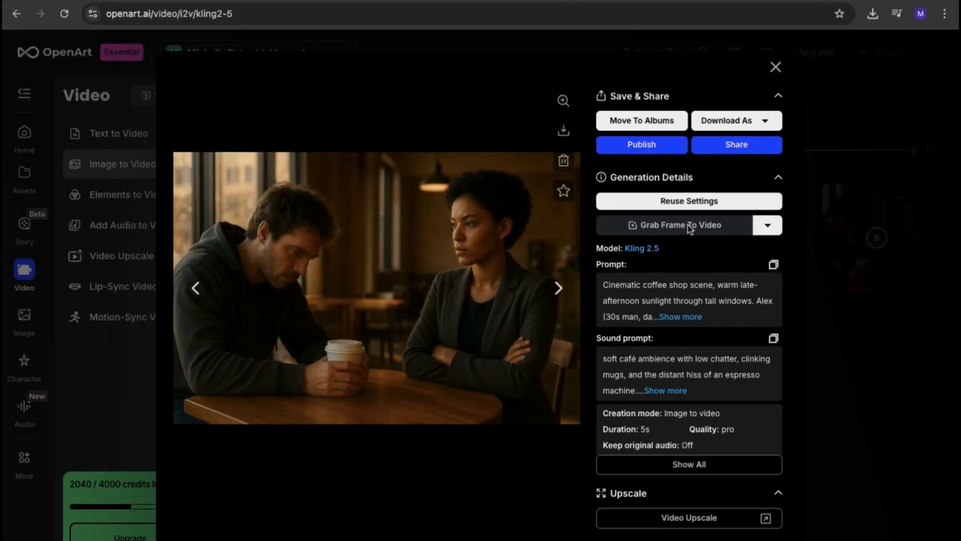
pyautogui.click(766, 226)
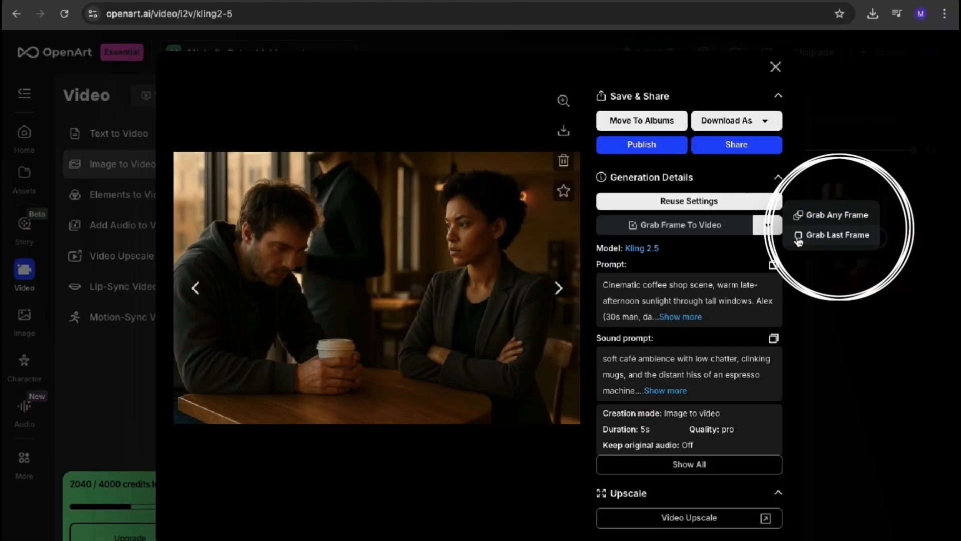
pyautogui.click(821, 236)
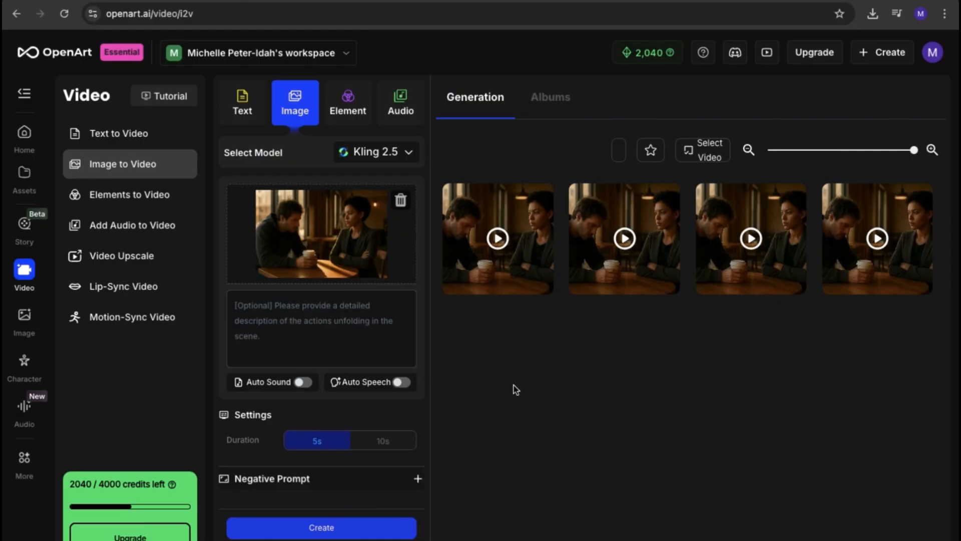
# - In ChatGPT, review the suggested scene progression after the nervous look and copy the suggested Kling 2.5 prompt
pyautogui.moveTo(407, 80); pyautogui.dragTo(478, 139)
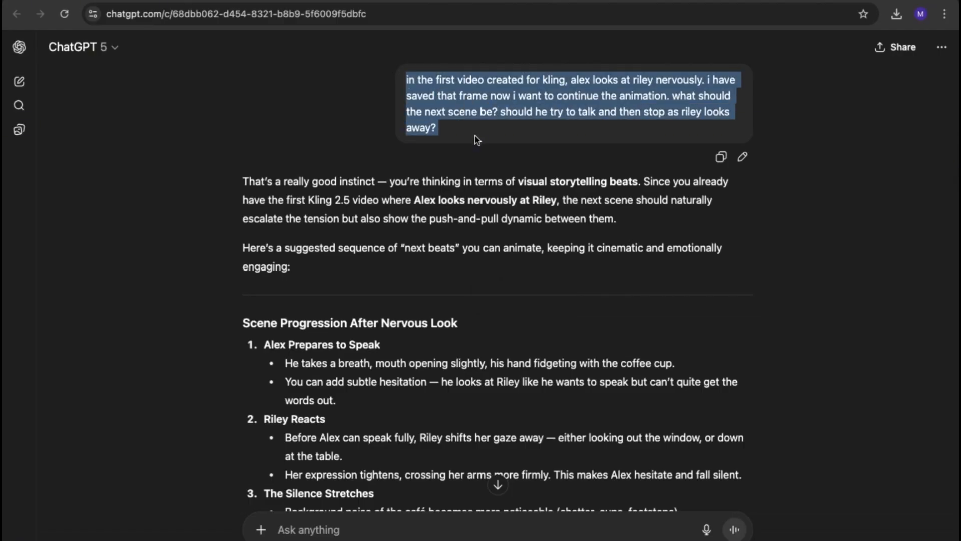
pyautogui.click(551, 136)
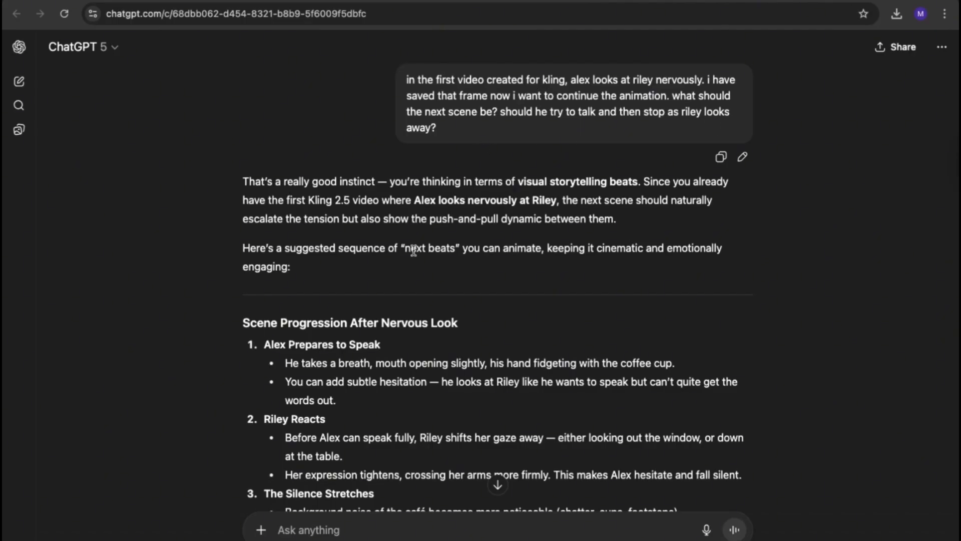
pyautogui.scroll(-3, 413, 249)
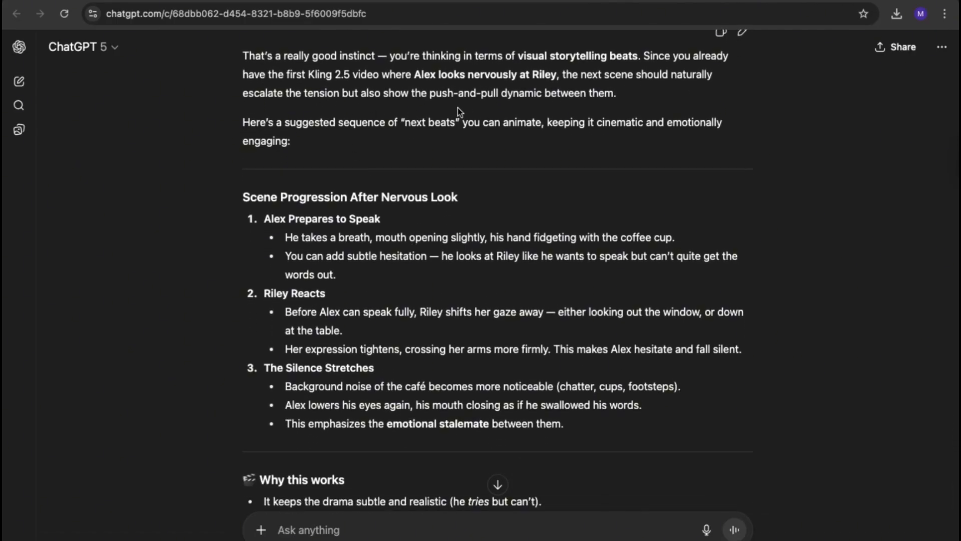
pyautogui.scroll(-3, 383, 327)
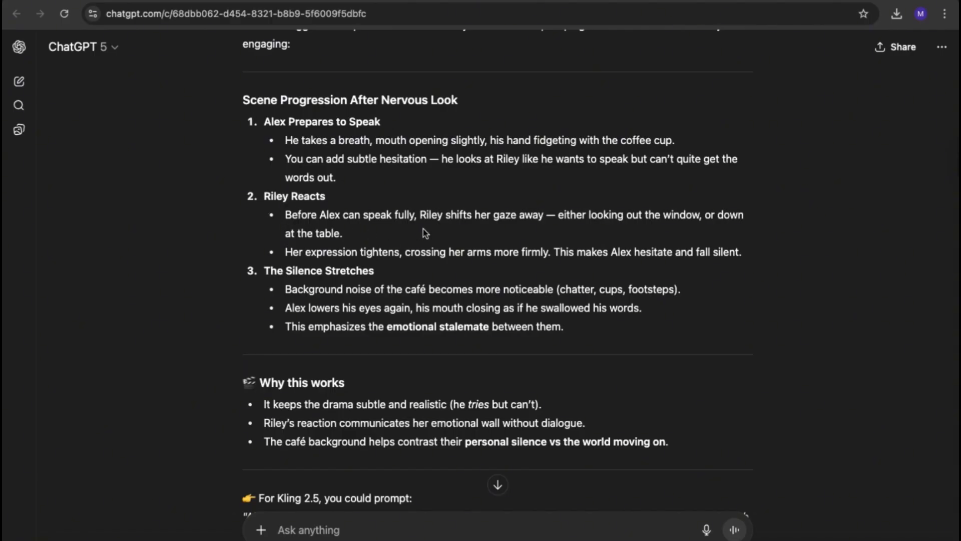
pyautogui.scroll(-2, 423, 229)
pyautogui.scroll(-1, 423, 231)
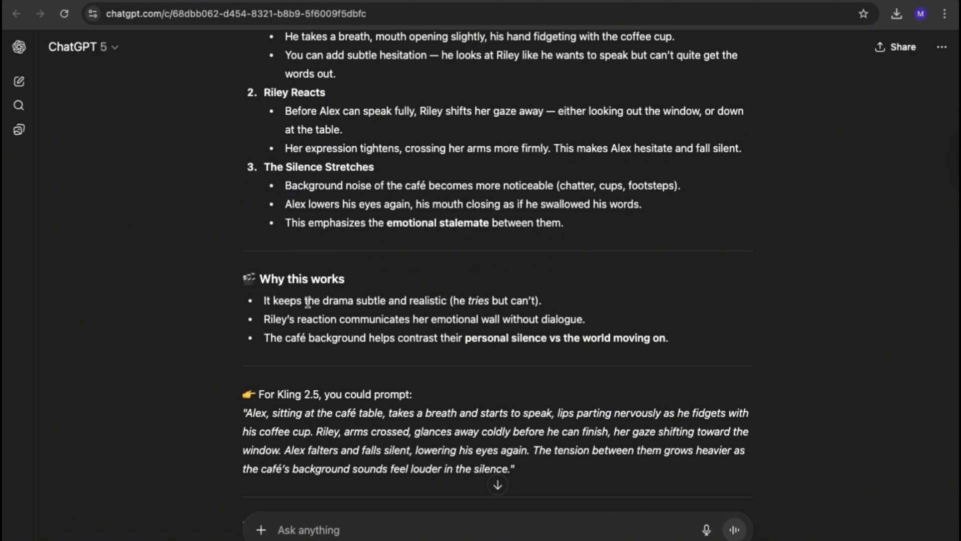
pyautogui.scroll(-3, 320, 334)
pyautogui.moveTo(248, 307); pyautogui.dragTo(511, 364)
pyautogui.rightClick(416, 346)
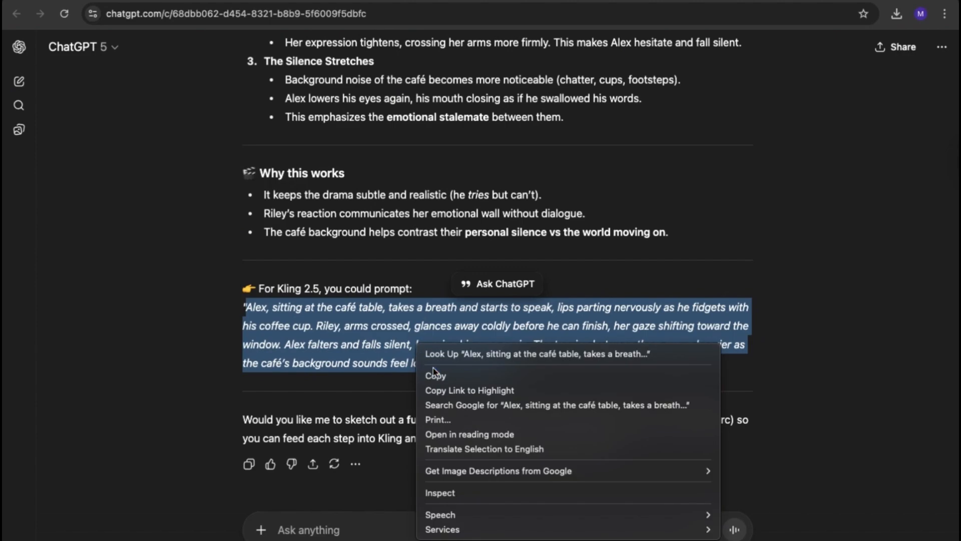
pyautogui.click(438, 373)
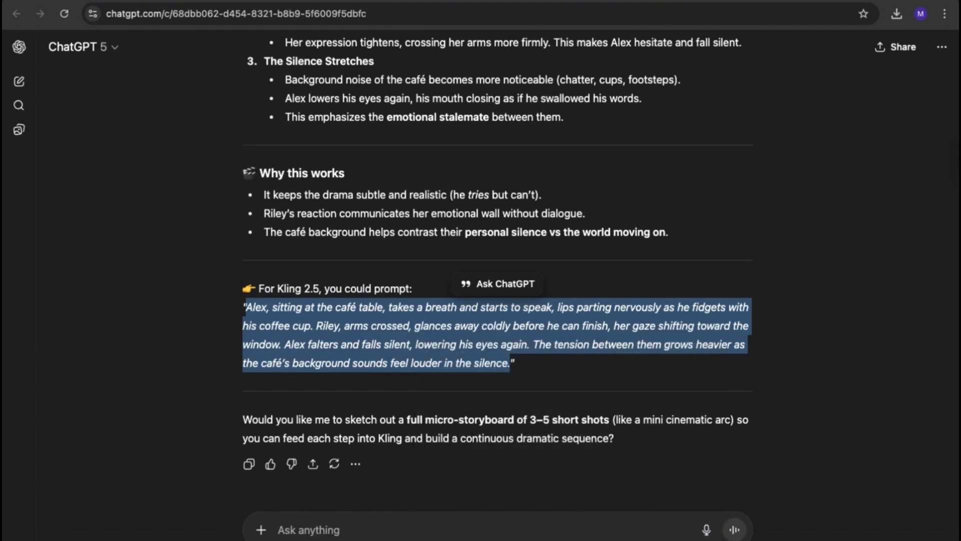
# - Paste the copied prompt as the scene description of the new OpenArt video and turn on Auto Sound
pyautogui.click(421, 1)
pyautogui.click(278, 307)
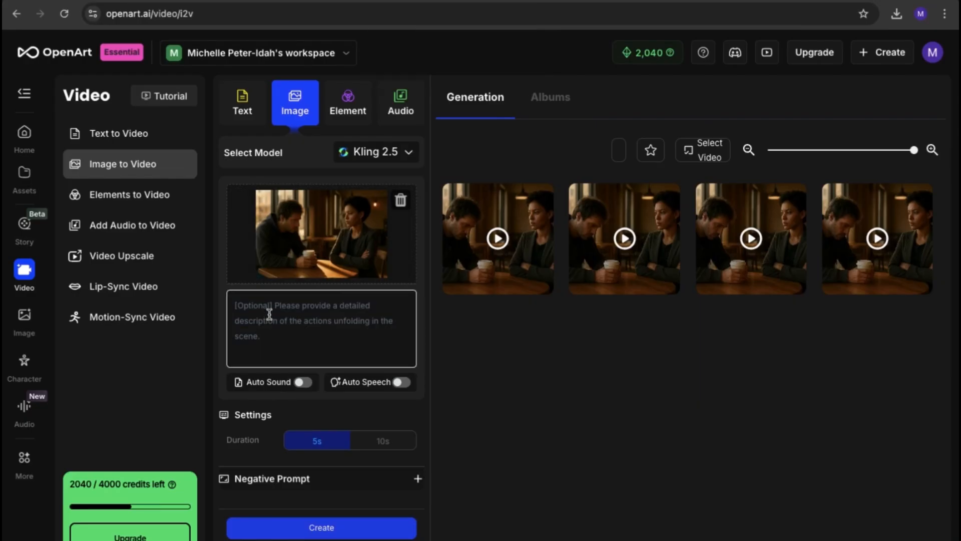
pyautogui.hotkey('ctrl', 'v')
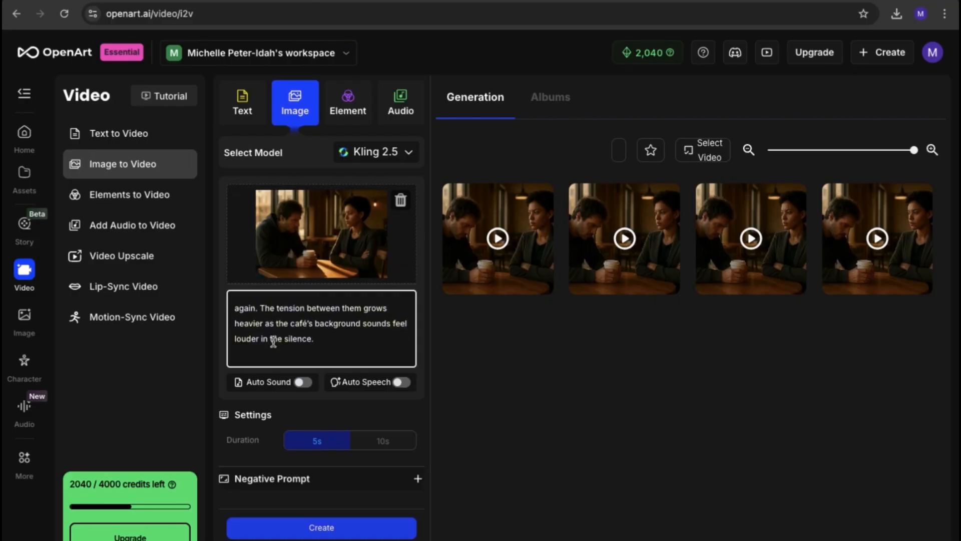
pyautogui.click(303, 384)
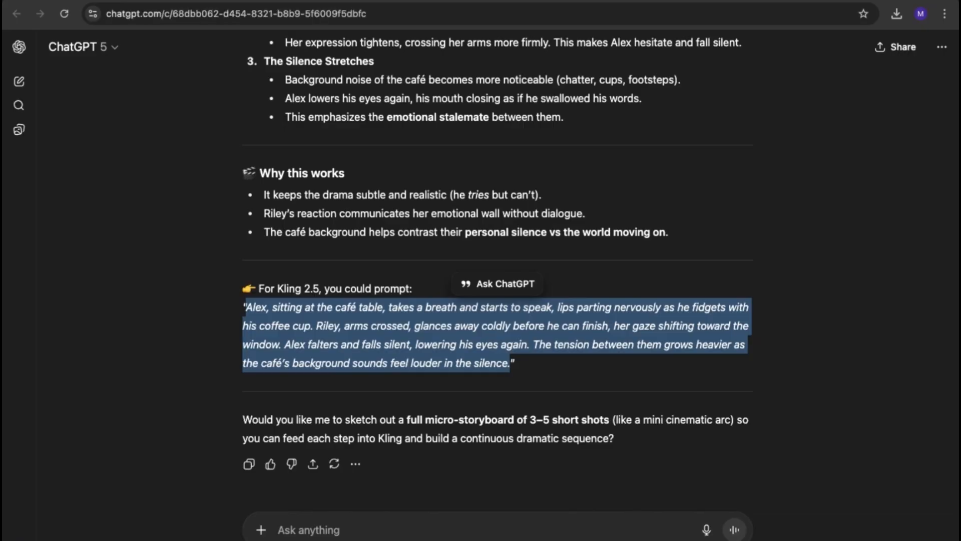
# - Find the "Kling 2.5 Prompt with Audio Layer" answer in ChatGPT and copy its background sound description
pyautogui.scroll(20, 434, 237)
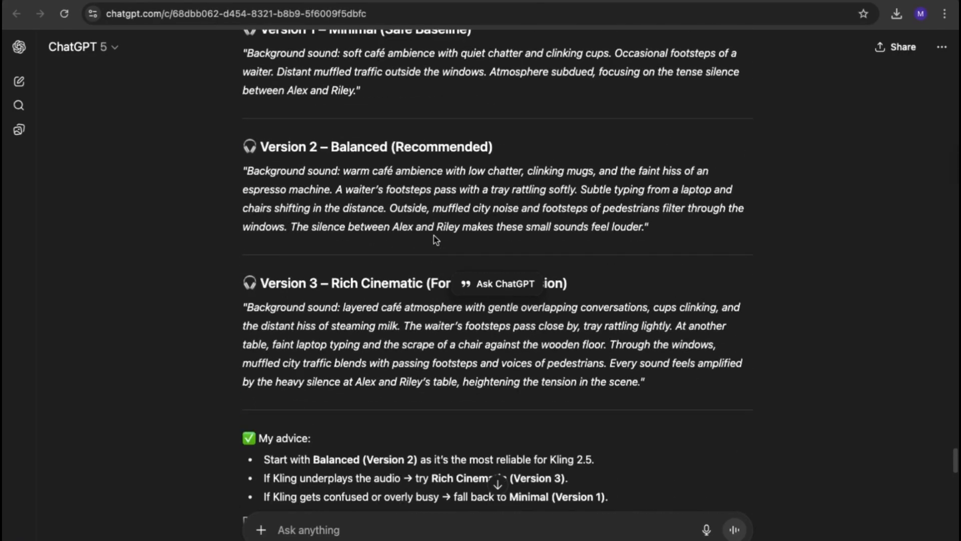
pyautogui.scroll(15, 434, 239)
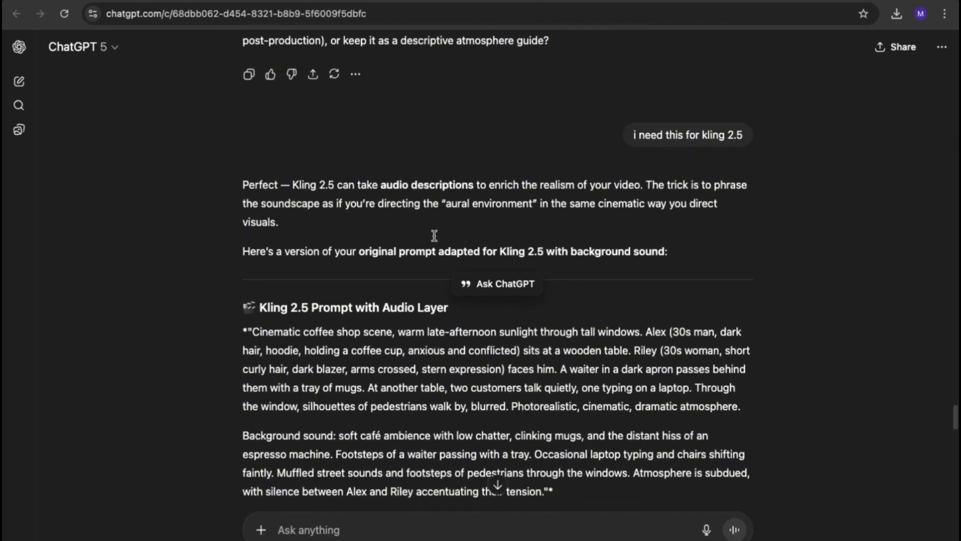
pyautogui.scroll(-2, 434, 236)
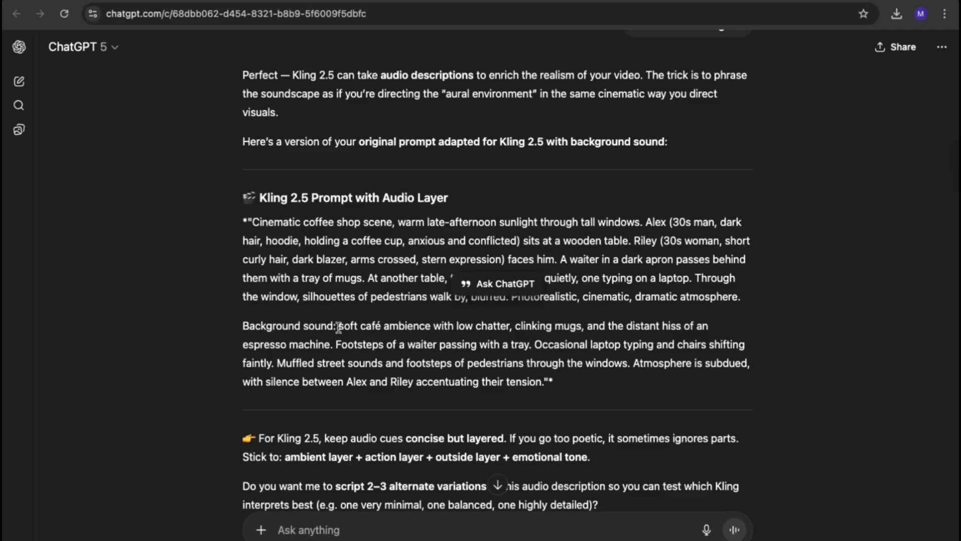
pyautogui.click(488, 359)
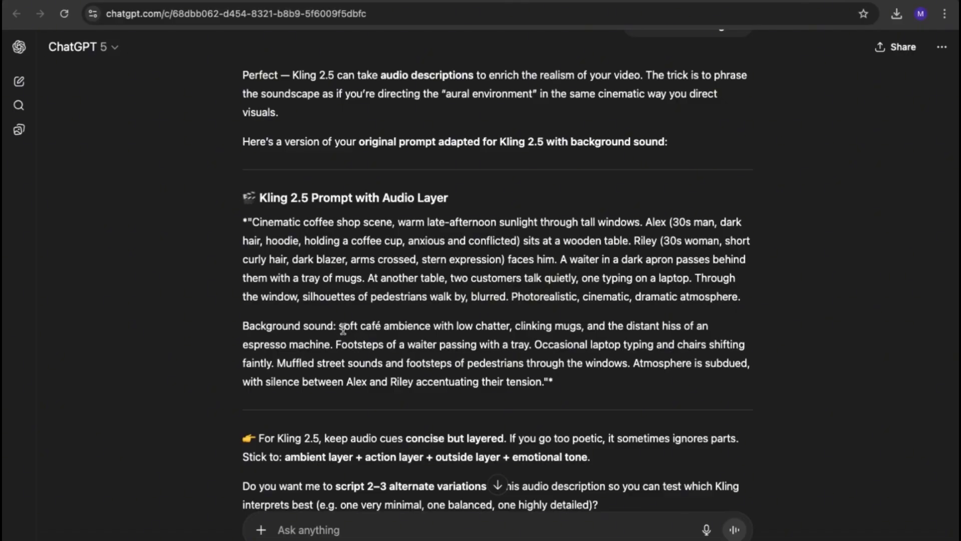
pyautogui.moveTo(338, 328); pyautogui.dragTo(545, 386)
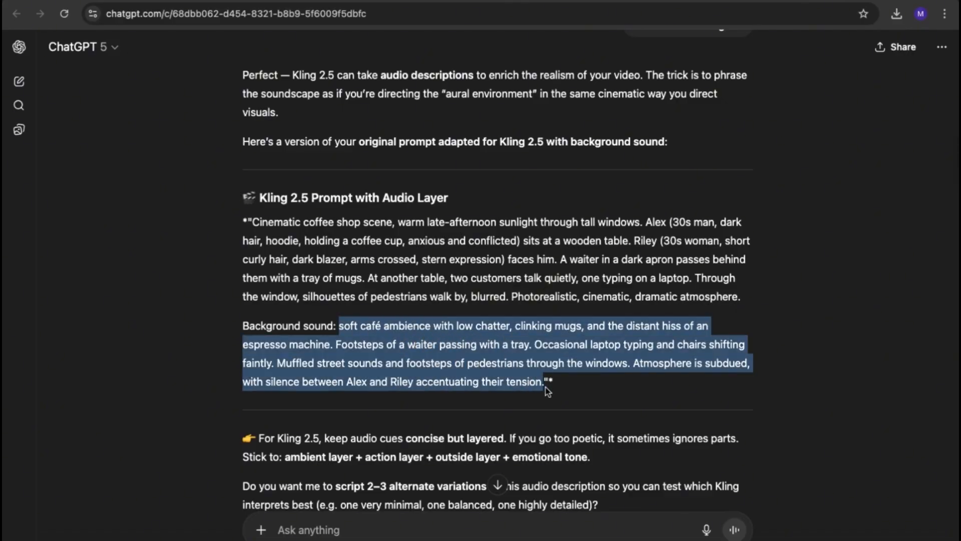
pyautogui.rightClick(507, 368)
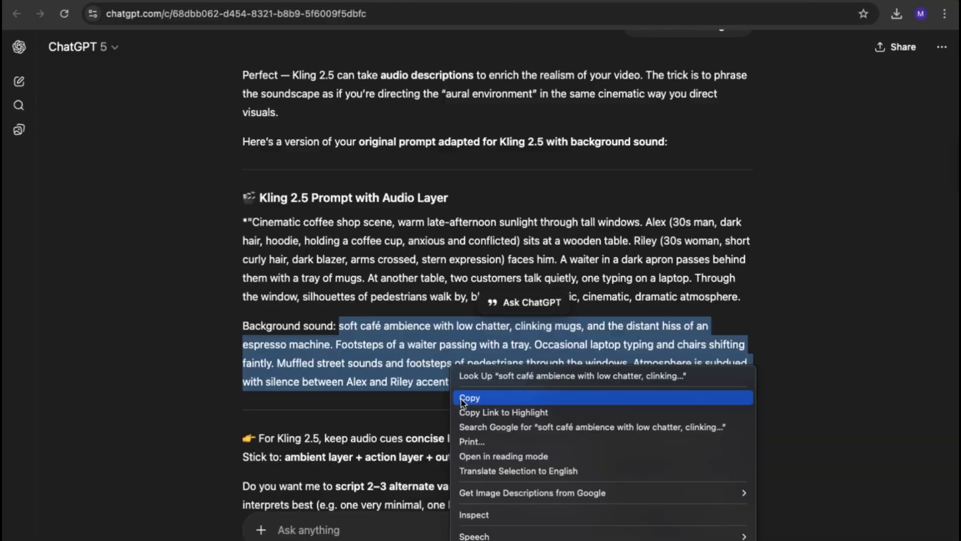
pyautogui.click(520, 395)
# - Paste the copied café ambience description as the OpenArt sound prompt and generate the 5s Kling 2.5 video
pyautogui.hotkey('ctrl', 'Tab')
pyautogui.click(270, 329)
pyautogui.hotkey('ctrl', 'v')
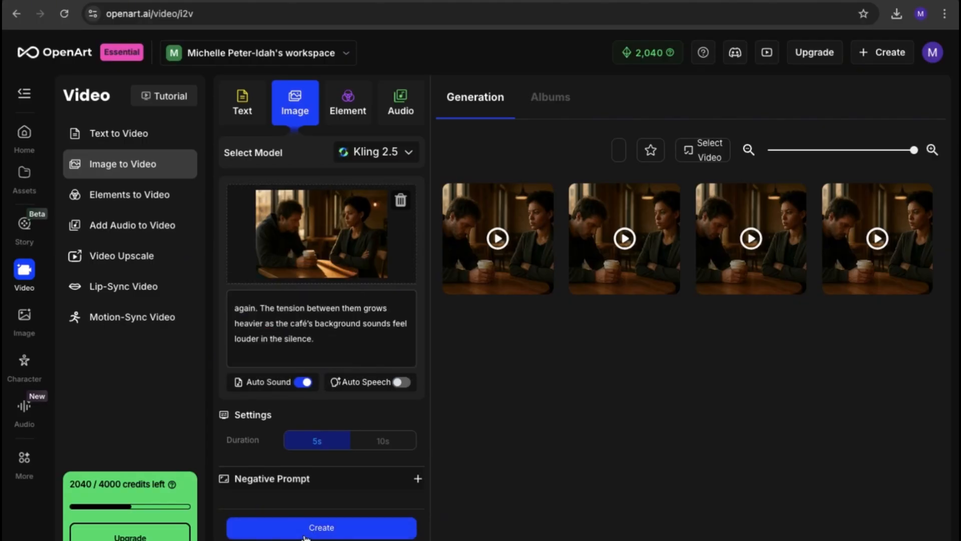
pyautogui.click(322, 531)
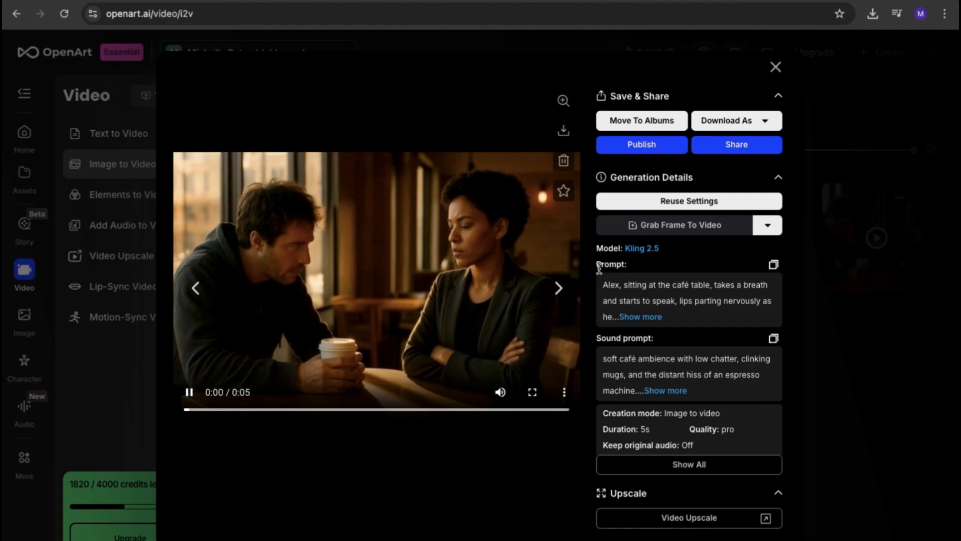
# - Play the newly generated Kling 2.5 continuation video in full screen
pyautogui.click(532, 393)
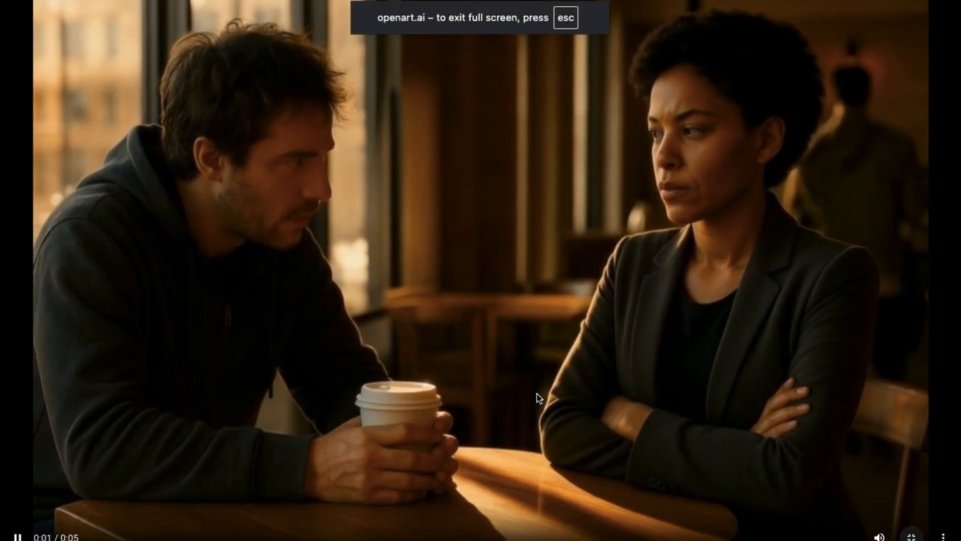
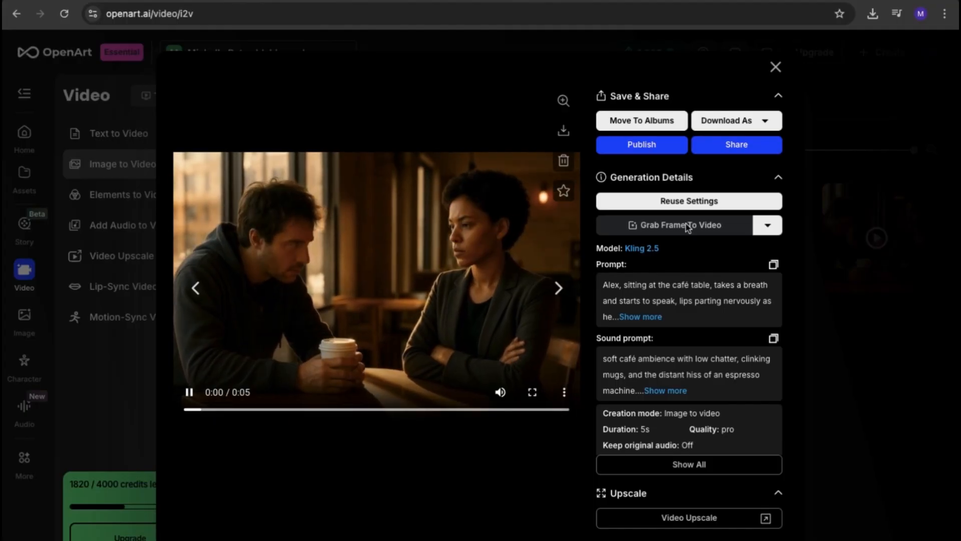
# - Ask ChatGPT, with the hands close-up image attached, for a prompt for the frame after Alex looks up nervously at Riley, his nervousness evident in his hands
pyautogui.click(775, 66)
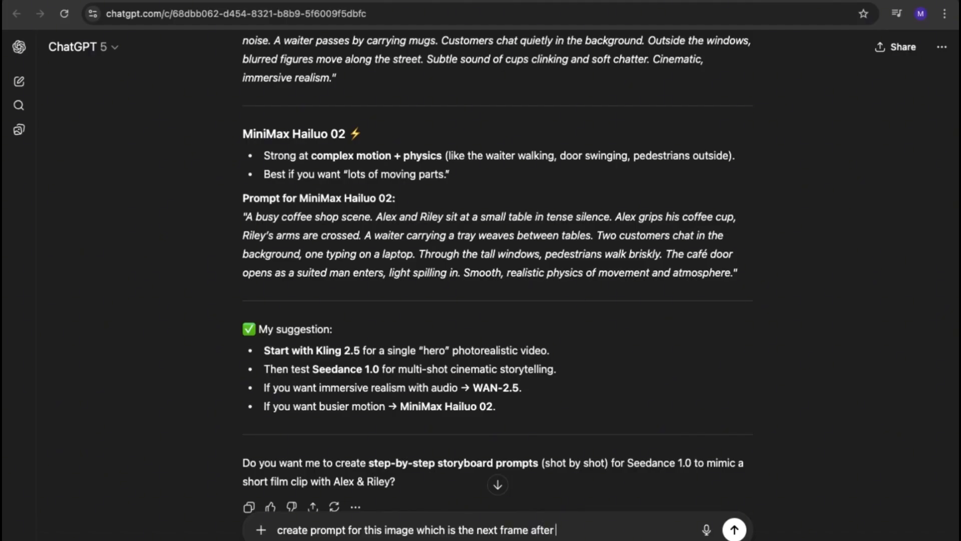
pyautogui.write('at Riley.')
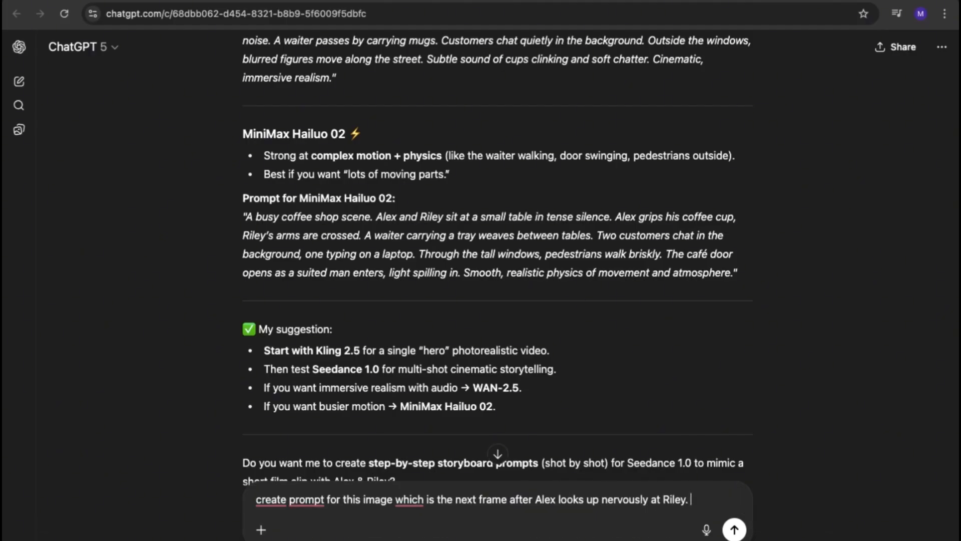
pyautogui.hotkey('ctrl', 'v')
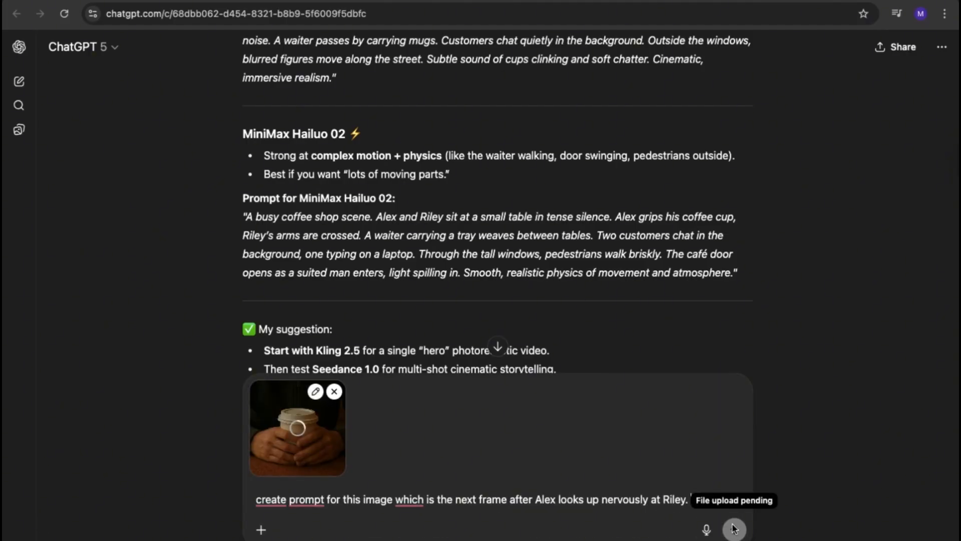
pyautogui.write('Here ')
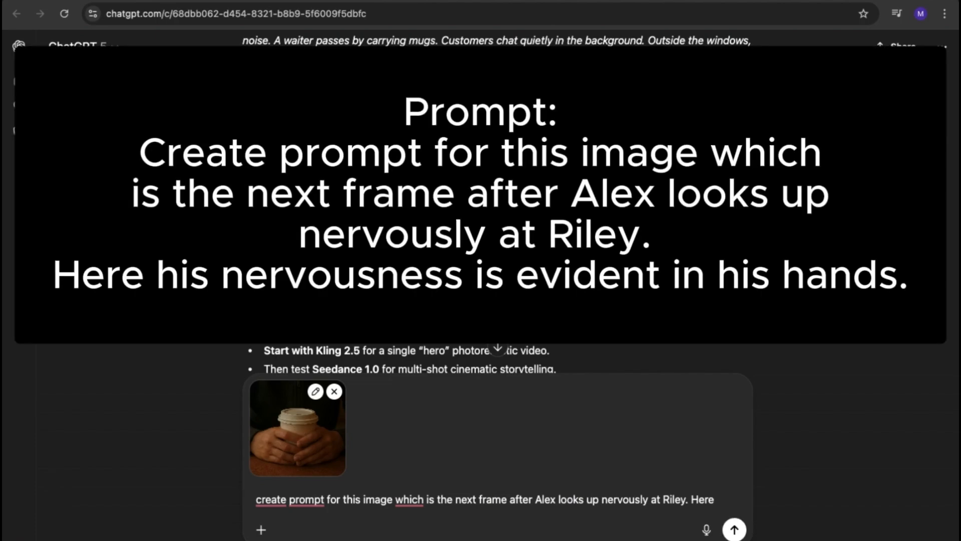
pyautogui.write('the nervousness')
pyautogui.doubleClick(726, 484)
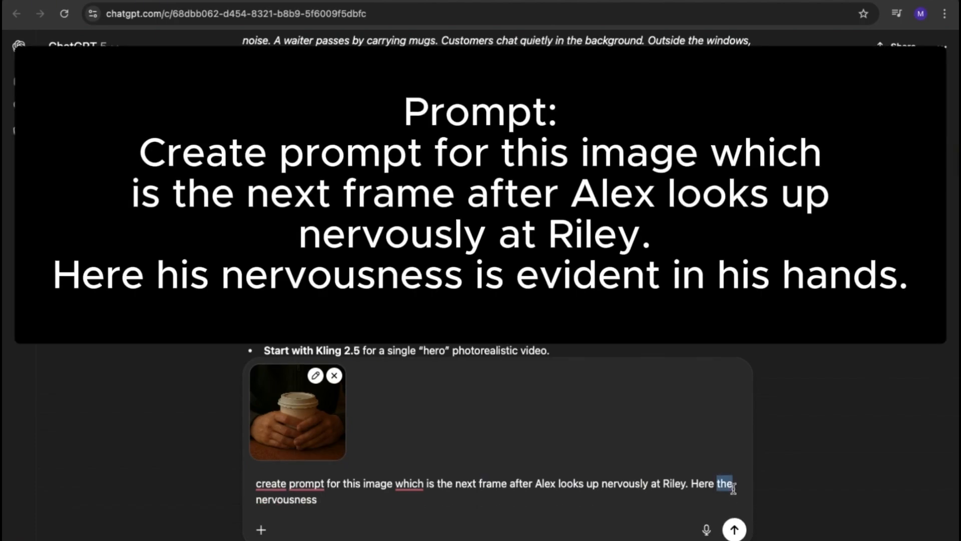
pyautogui.write('his')
pyautogui.write(' evident in his hands')
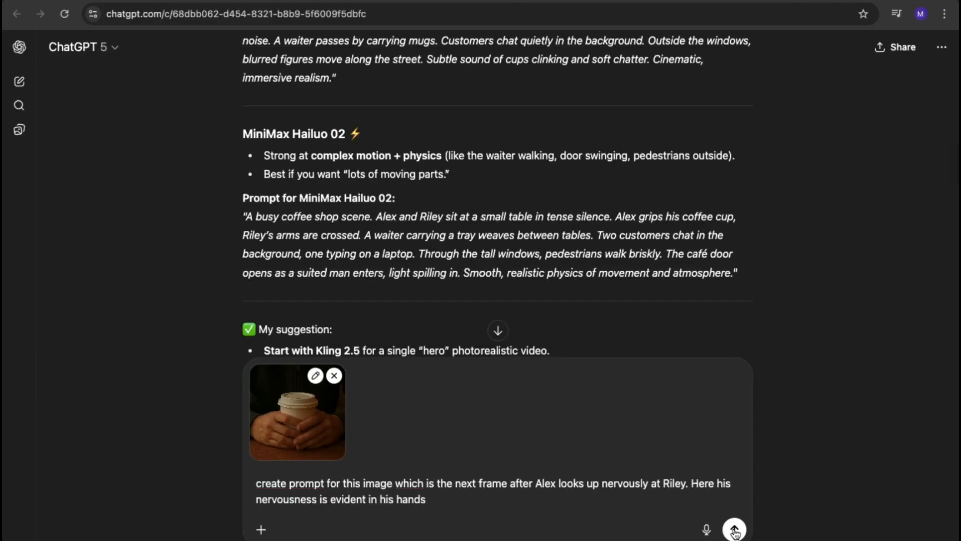
pyautogui.press('Return')
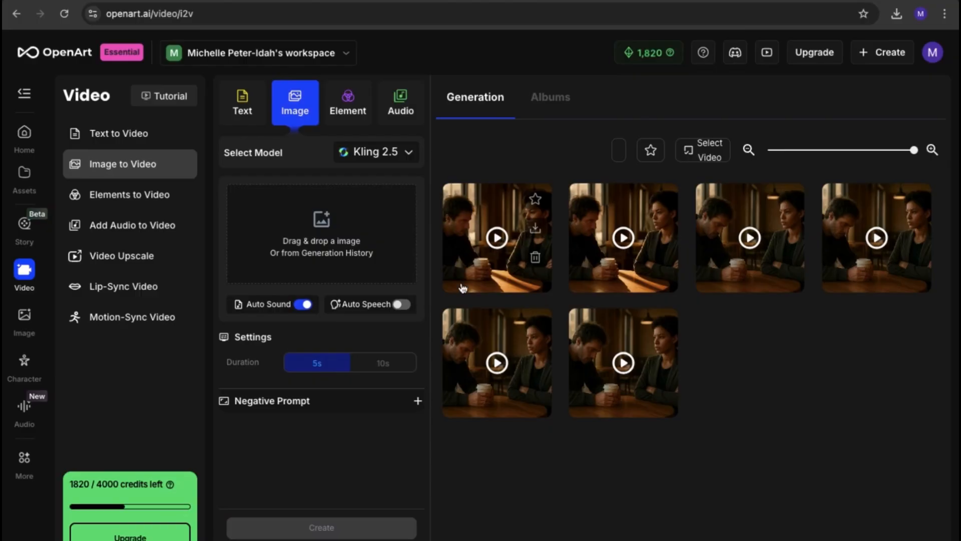
# - Upload "Hands close-up image.png" as the start image of a new OpenArt Kling 2.5 video
pyautogui.click(319, 226)
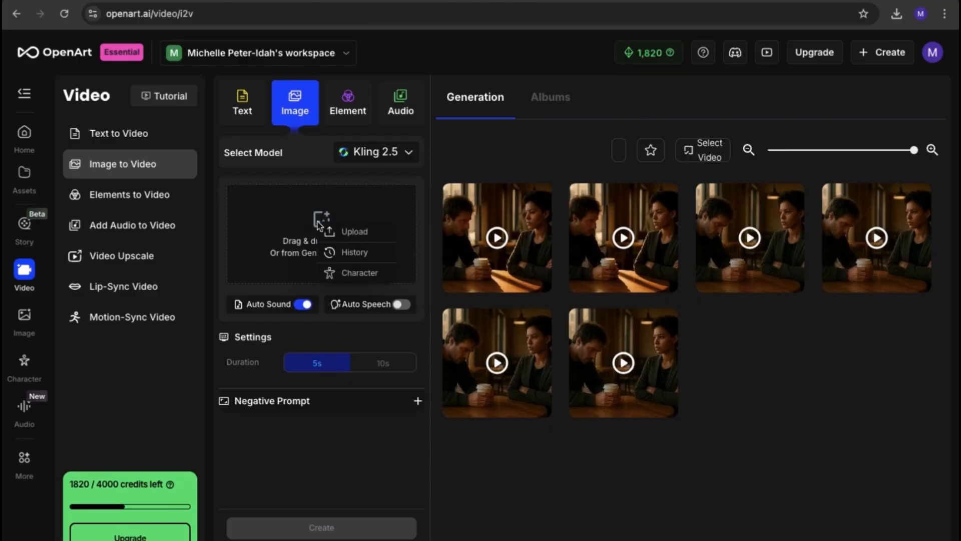
pyautogui.click(348, 233)
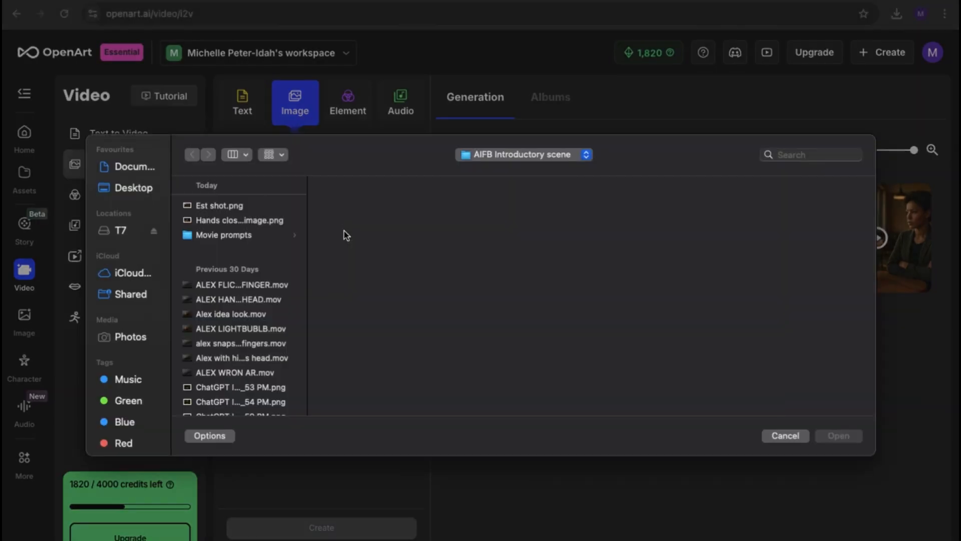
pyautogui.click(214, 225)
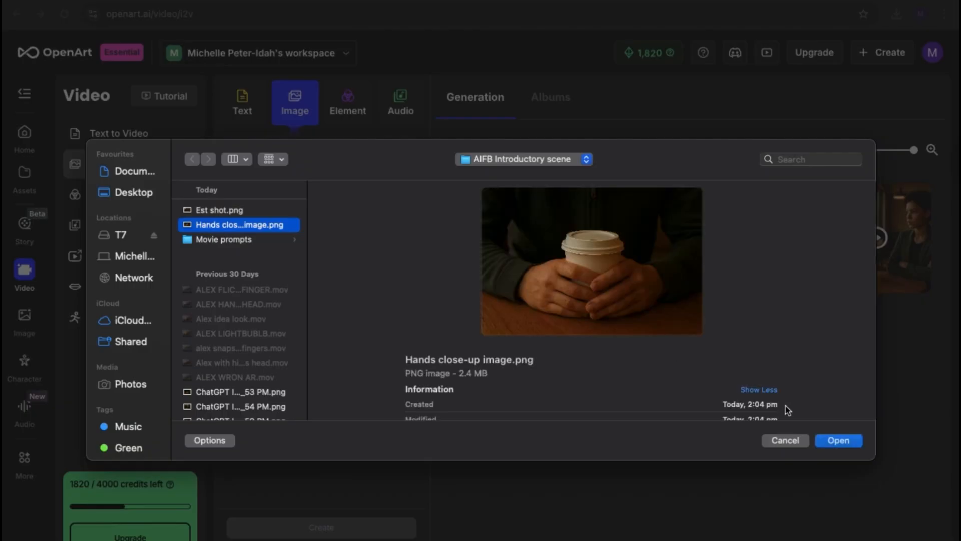
pyautogui.click(827, 443)
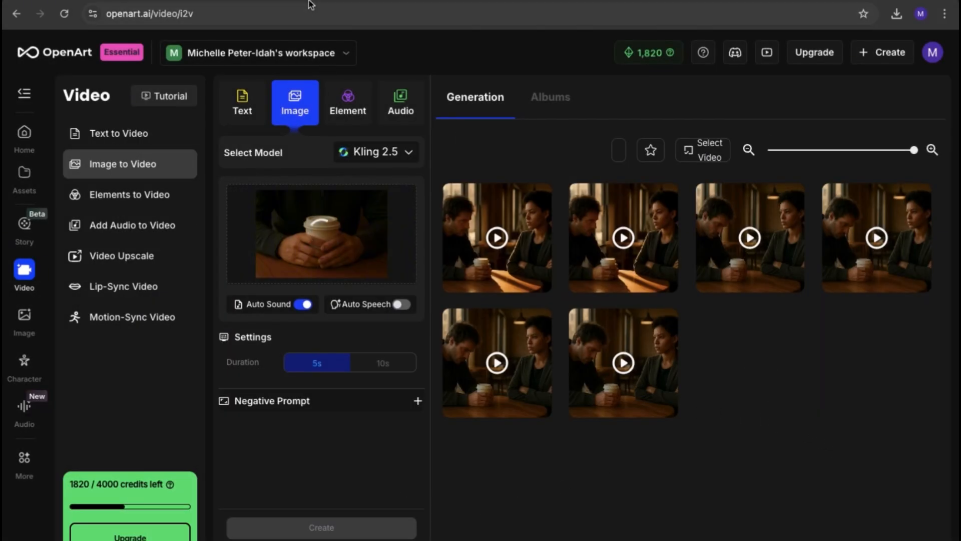
# - Copy the "Prompt for Hand Close-Up (Kling 2.5)" text from the ChatGPT answer
pyautogui.hotkey('ctrl', 'Tab')
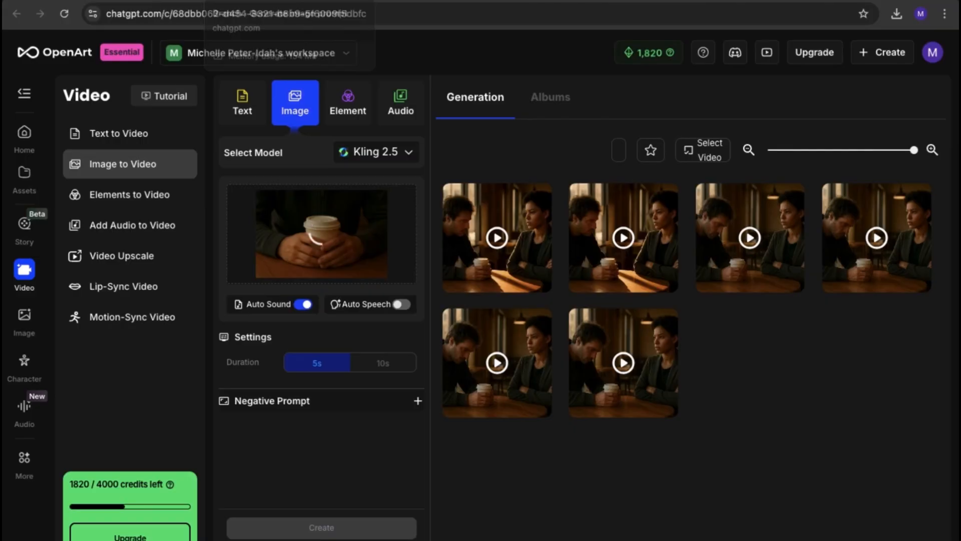
pyautogui.scroll(-2, 601, 205)
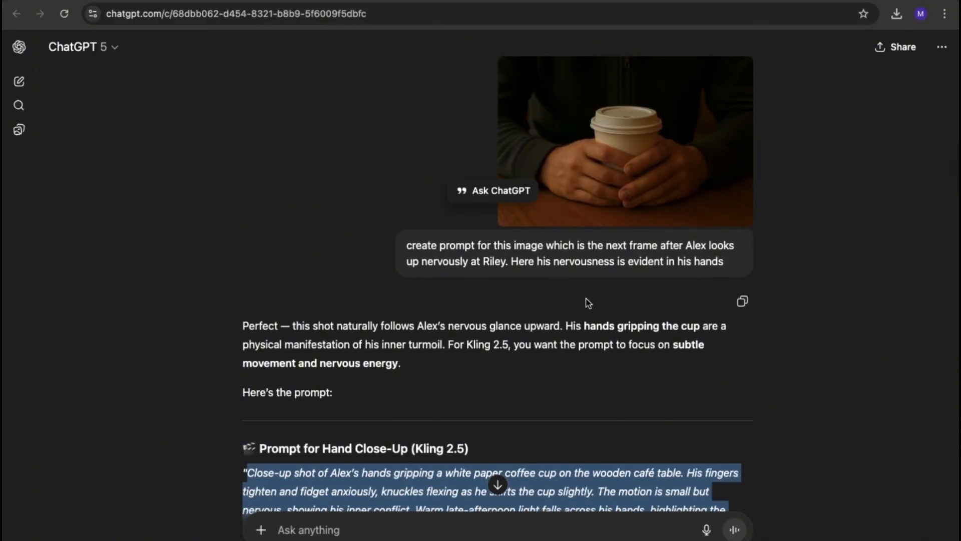
pyautogui.scroll(-4, 554, 334)
pyautogui.rightClick(340, 313)
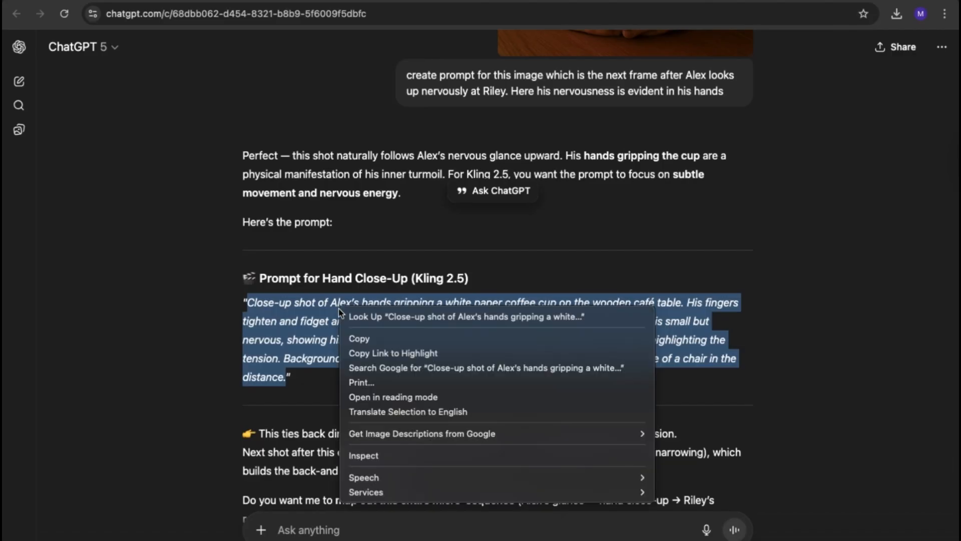
pyautogui.click(356, 340)
pyautogui.scroll(-2, 329, 365)
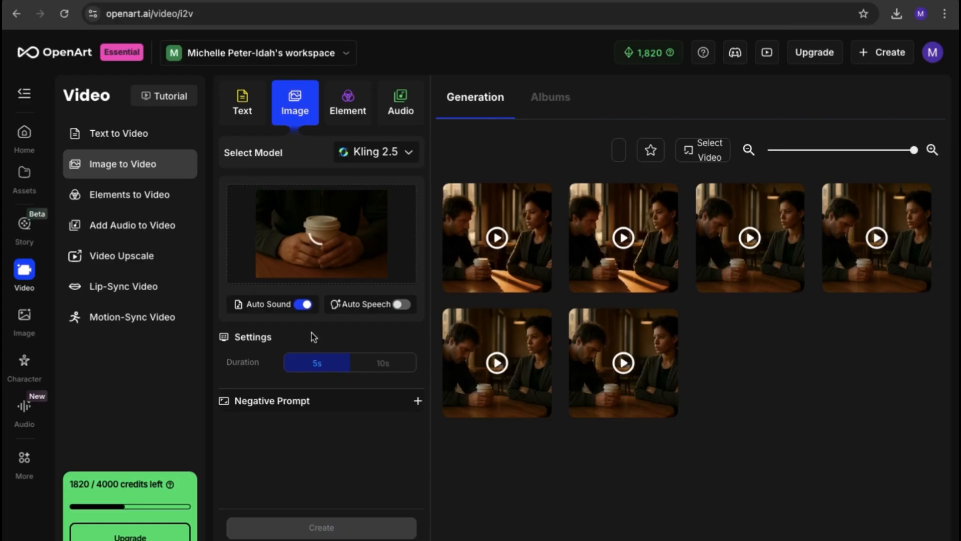
# - Replace the OpenArt scene description with the copied hand close-up prompt and generate the 5s Kling 2.5 video
pyautogui.click(310, 336)
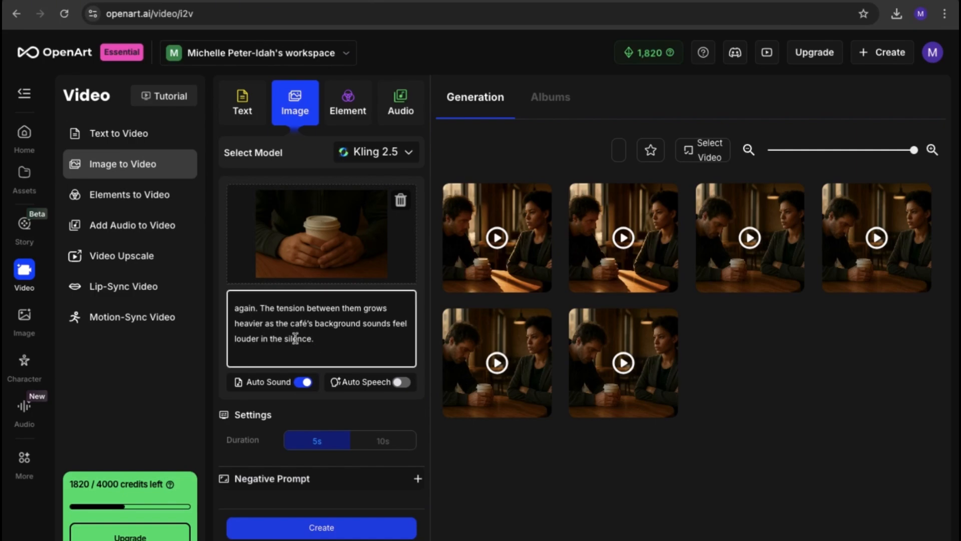
pyautogui.hotkey('ctrl', 'a')
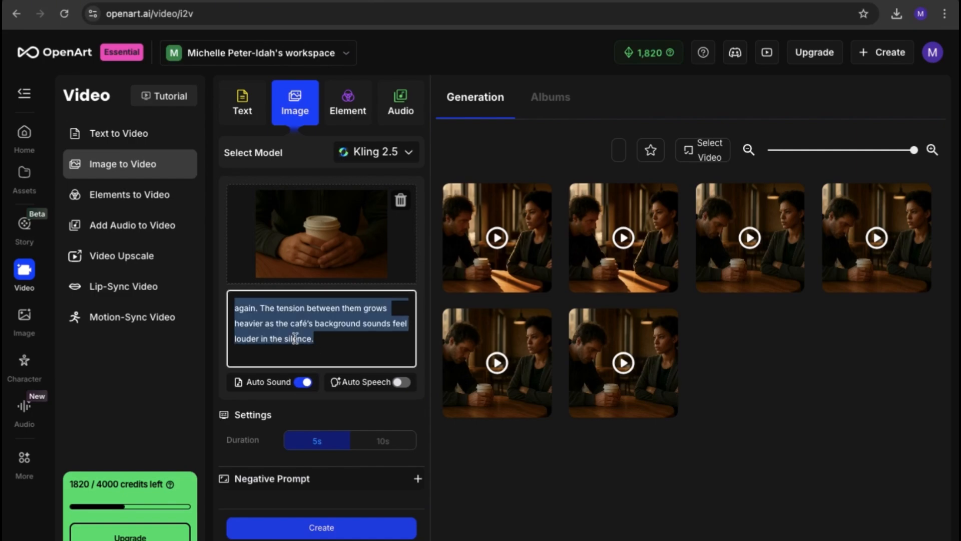
pyautogui.hotkey('ctrl', 'v')
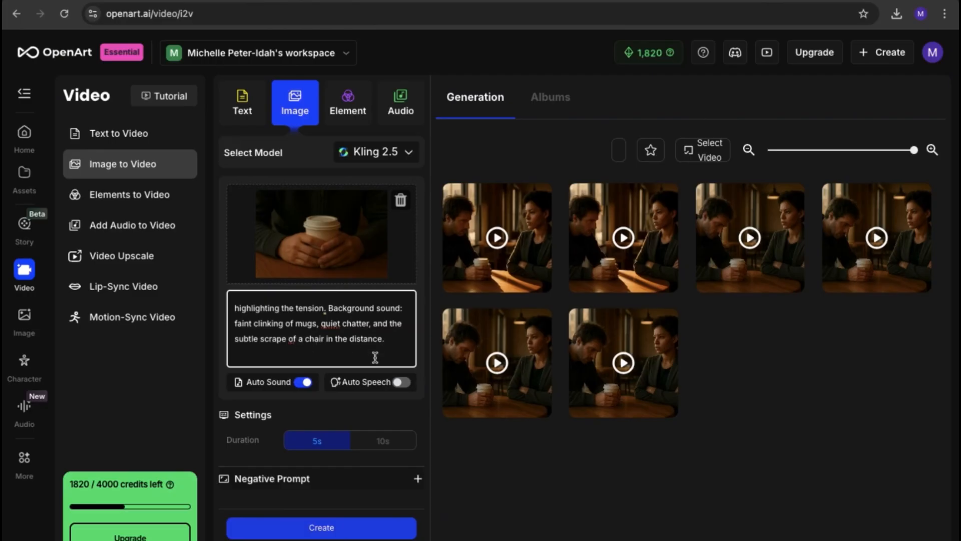
pyautogui.click(330, 529)
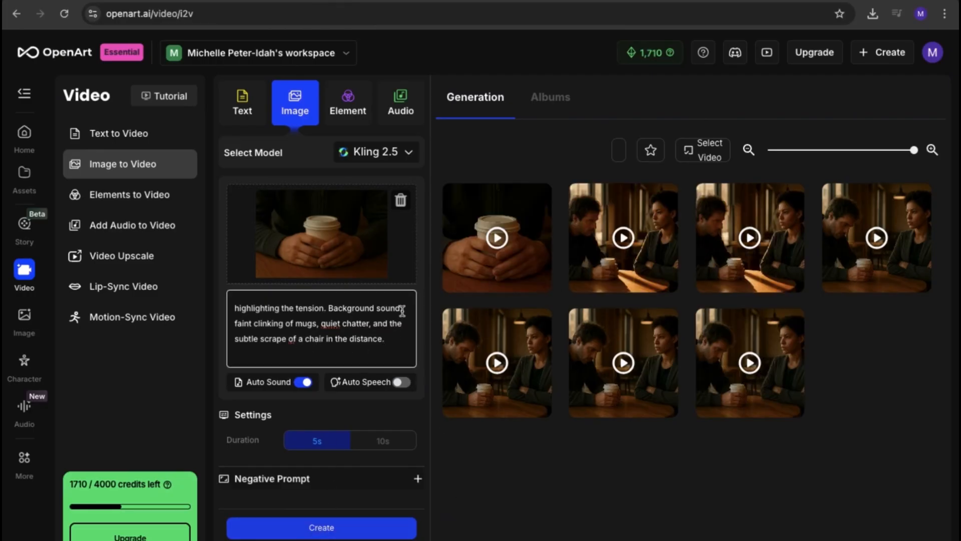
# - Play the newly generated hand close-up video in full screen and exit full screen
pyautogui.click(470, 266)
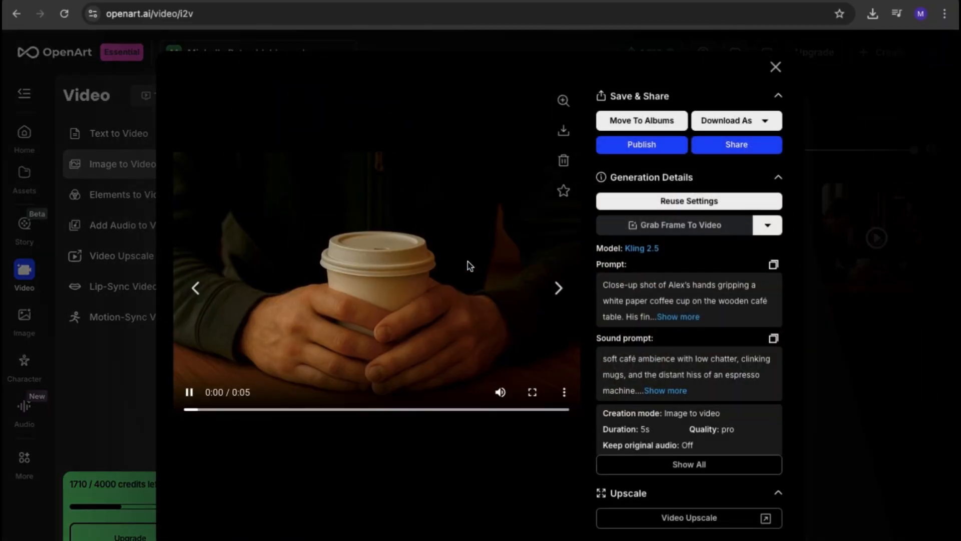
pyautogui.click(531, 393)
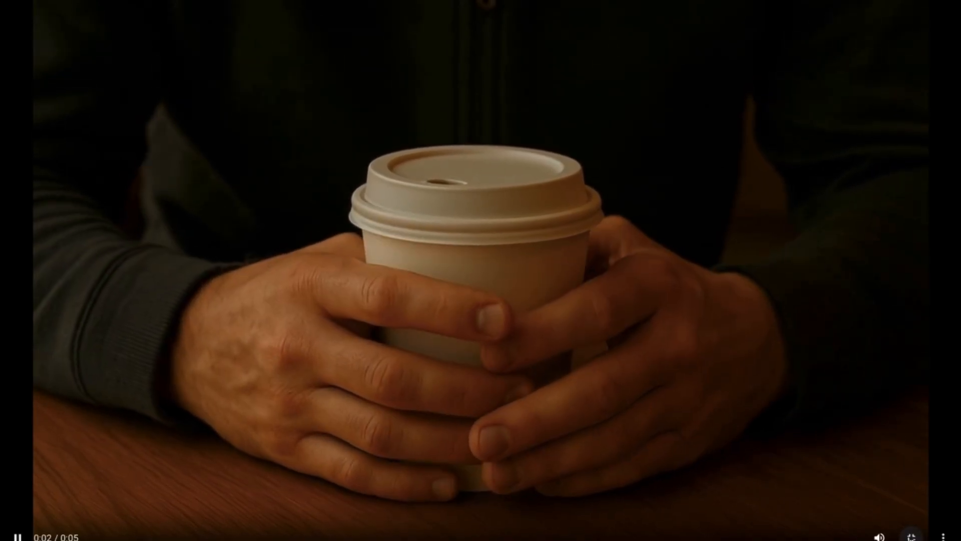
pyautogui.click(911, 537)
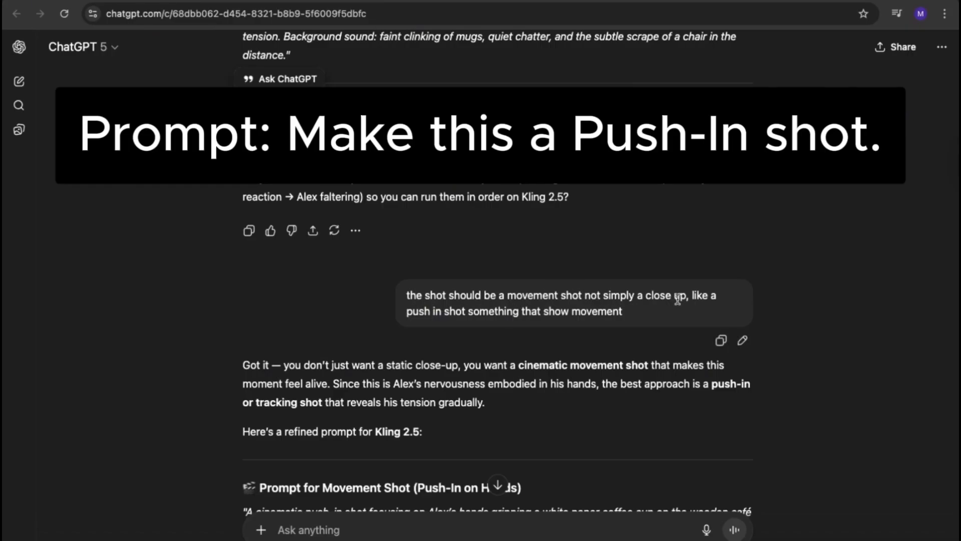
# - Review ChatGPT's answer to the push-in shot request and copy the "Prompt for Movement Shot (Push-In on Hands)" text
pyautogui.click(406, 315)
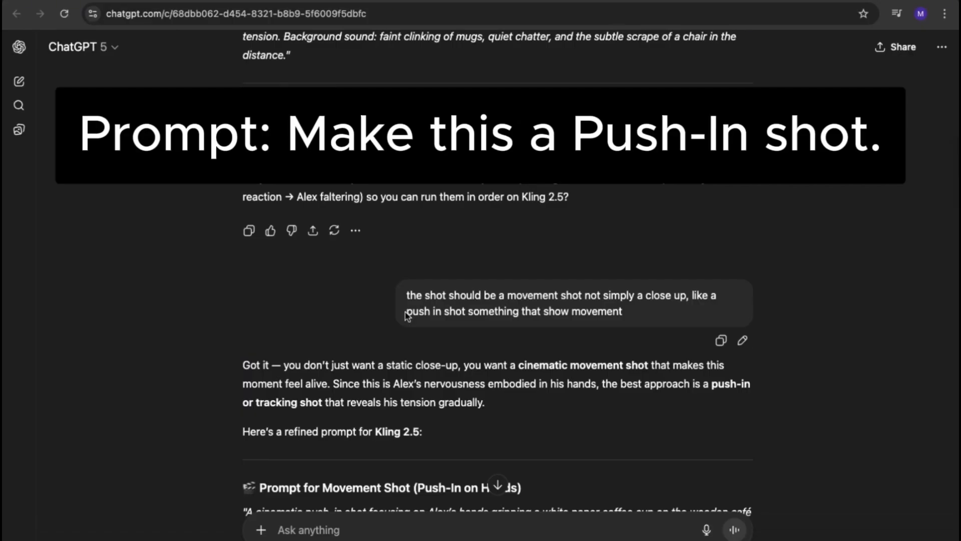
pyautogui.moveTo(406, 313); pyautogui.dragTo(586, 327)
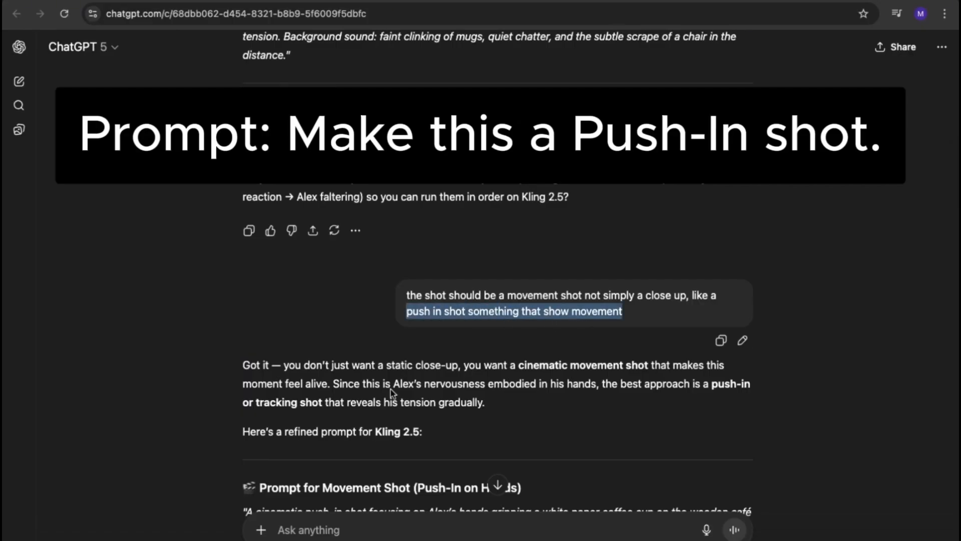
pyautogui.scroll(-5, 391, 389)
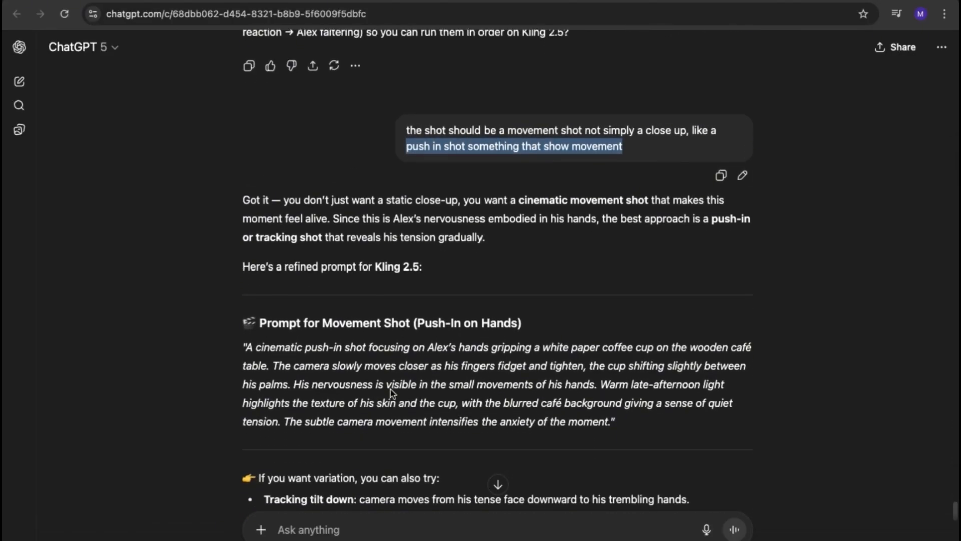
pyautogui.scroll(-1, 391, 389)
pyautogui.moveTo(519, 186); pyautogui.dragTo(649, 187)
pyautogui.scroll(-3, 328, 318)
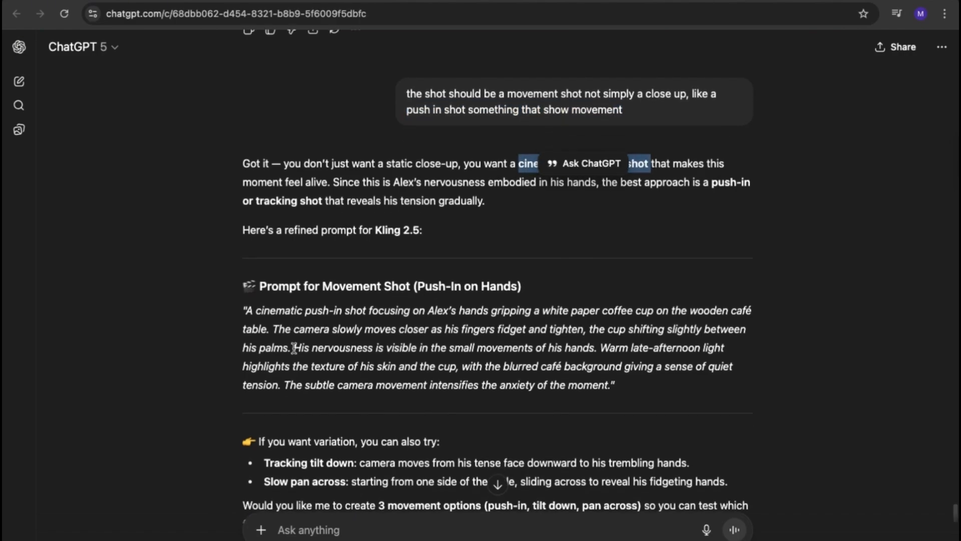
pyautogui.moveTo(246, 266); pyautogui.dragTo(480, 271)
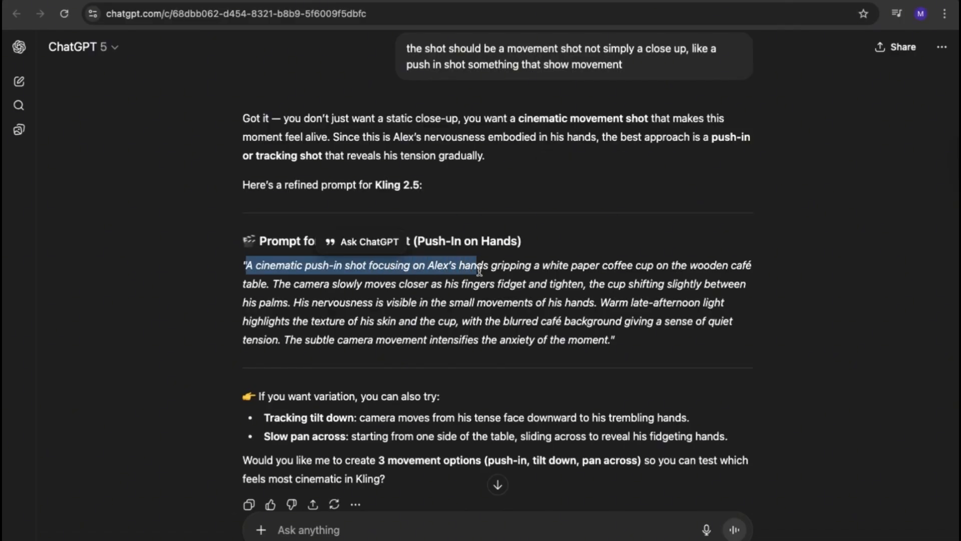
pyautogui.click(273, 277)
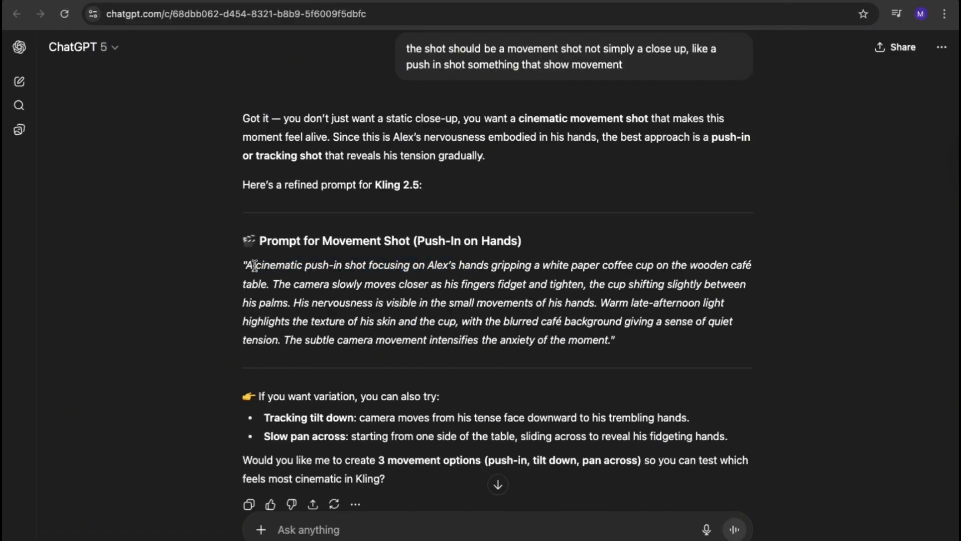
pyautogui.moveTo(245, 266); pyautogui.dragTo(611, 338)
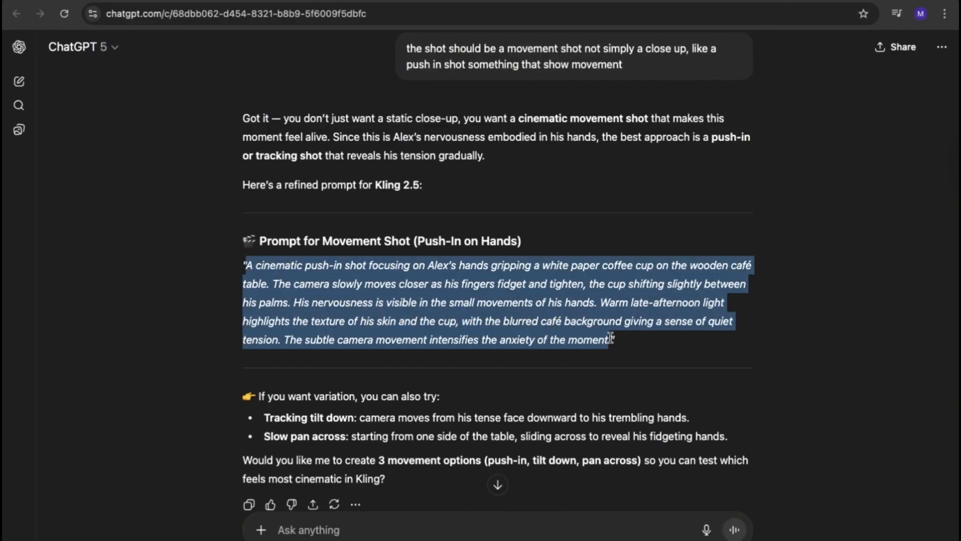
pyautogui.rightClick(499, 303)
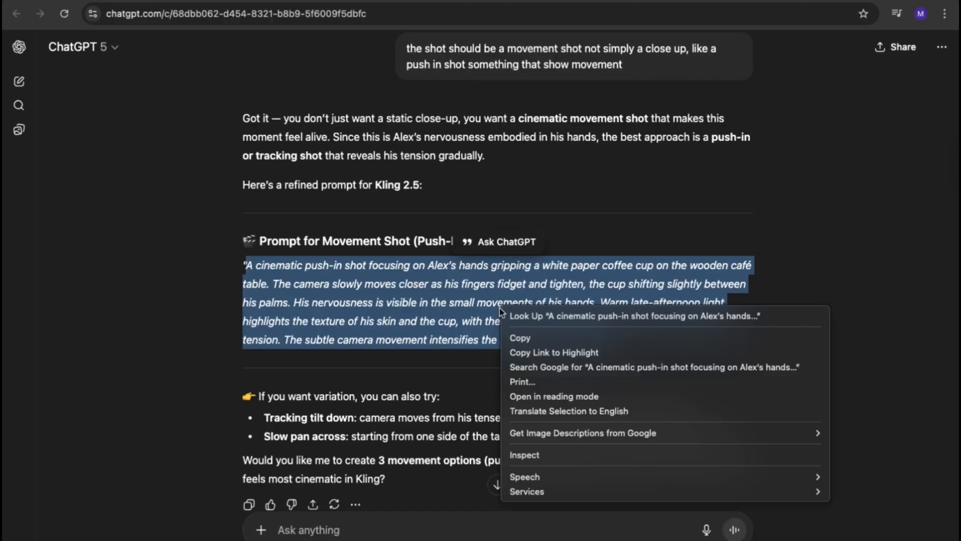
pyautogui.click(513, 336)
pyautogui.click(428, 330)
# - Reply "yes" to ChatGPT's offer to create three movement options: push-in, tilt down and pan across
pyautogui.scroll(-2, 428, 330)
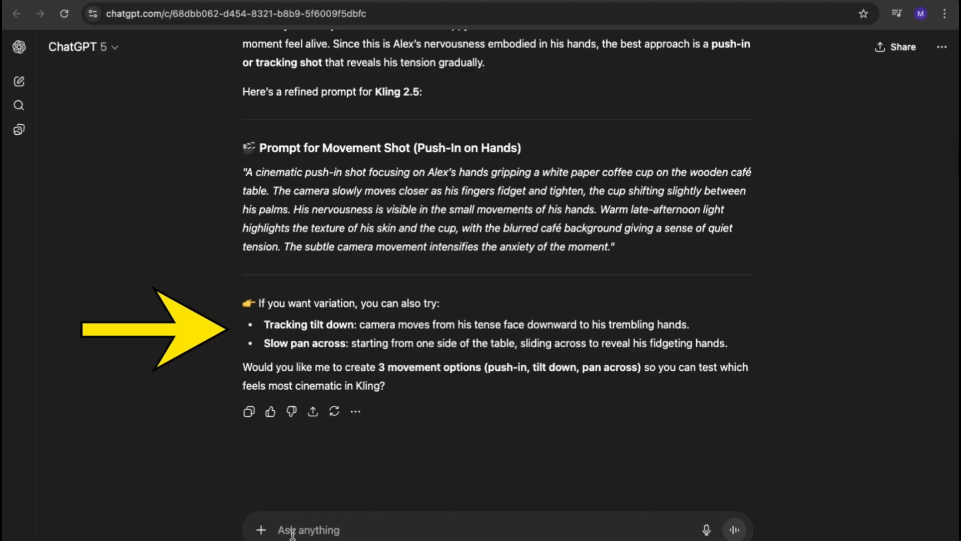
pyautogui.write('yes')
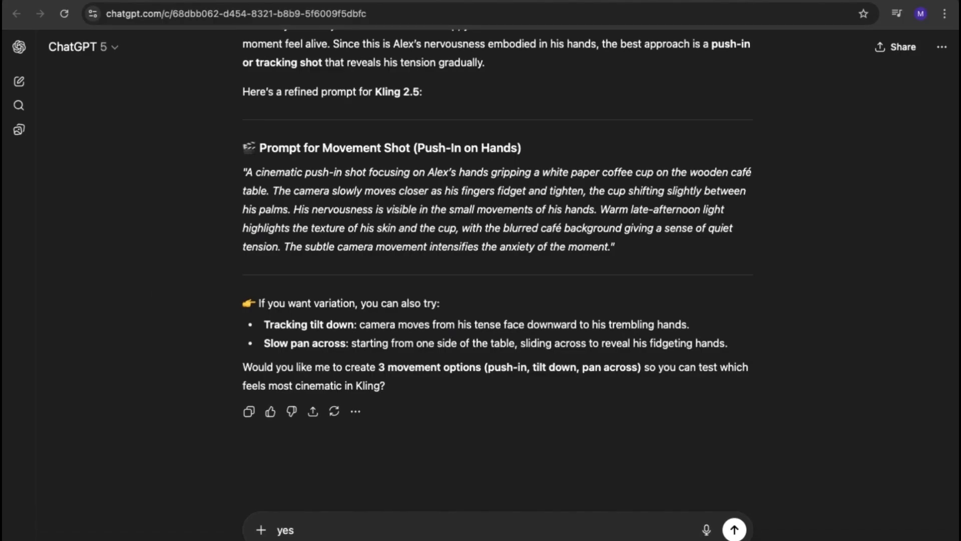
pyautogui.press('Return')
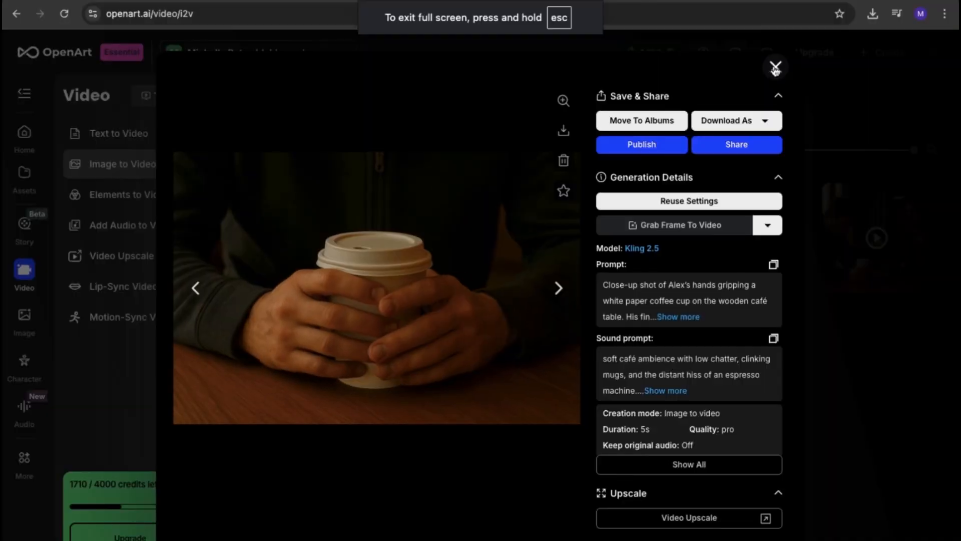
# - Replace the scene description with the copied push-in movement prompt and generate the 5s Kling 2.5 video with Auto Sound on
pyautogui.press('Escape')
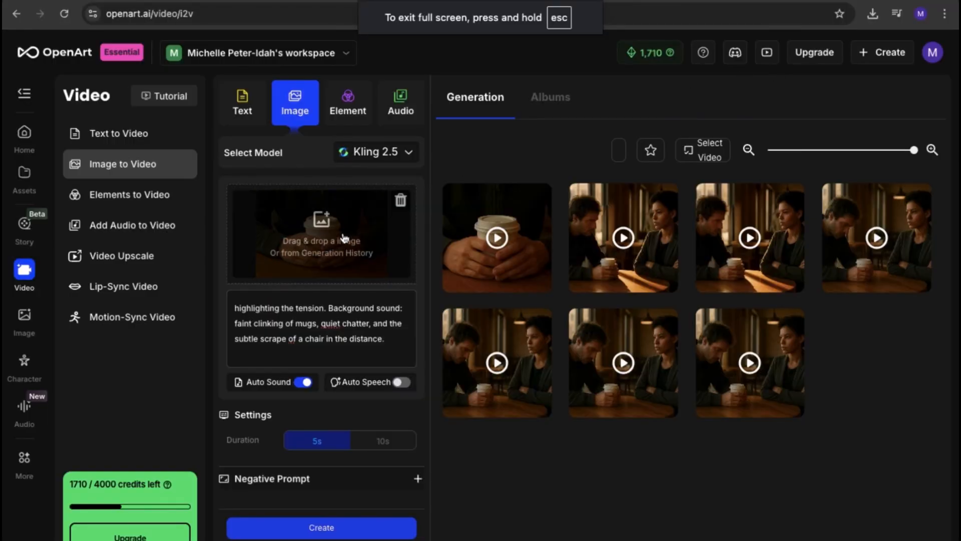
pyautogui.click(327, 322)
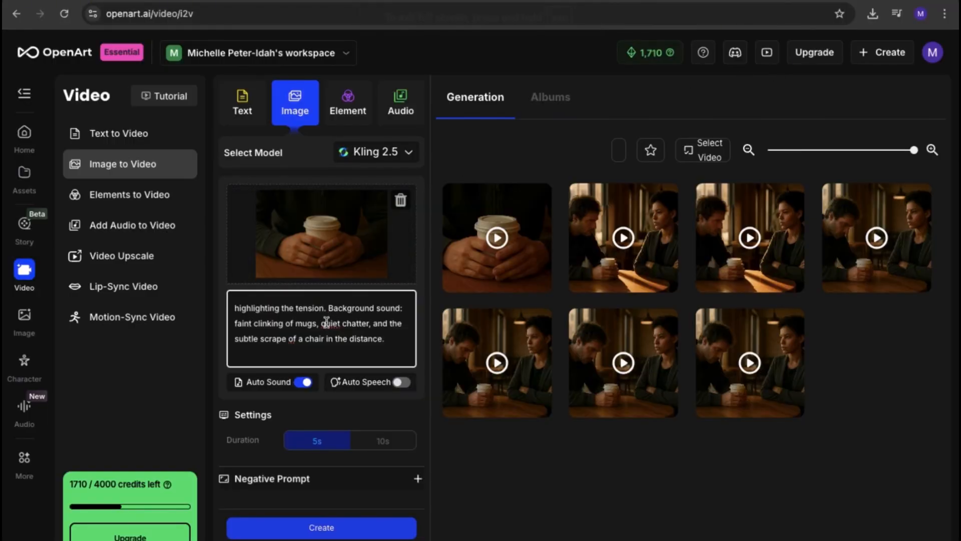
pyautogui.hotkey('ctrl', 'a')
pyautogui.hotkey('ctrl', 'v')
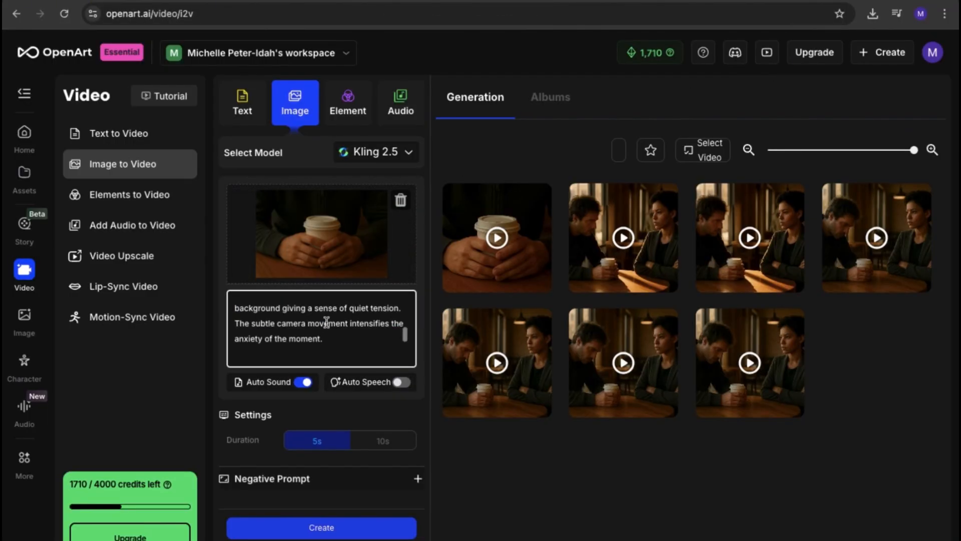
pyautogui.scroll(2, 327, 322)
pyautogui.click(311, 531)
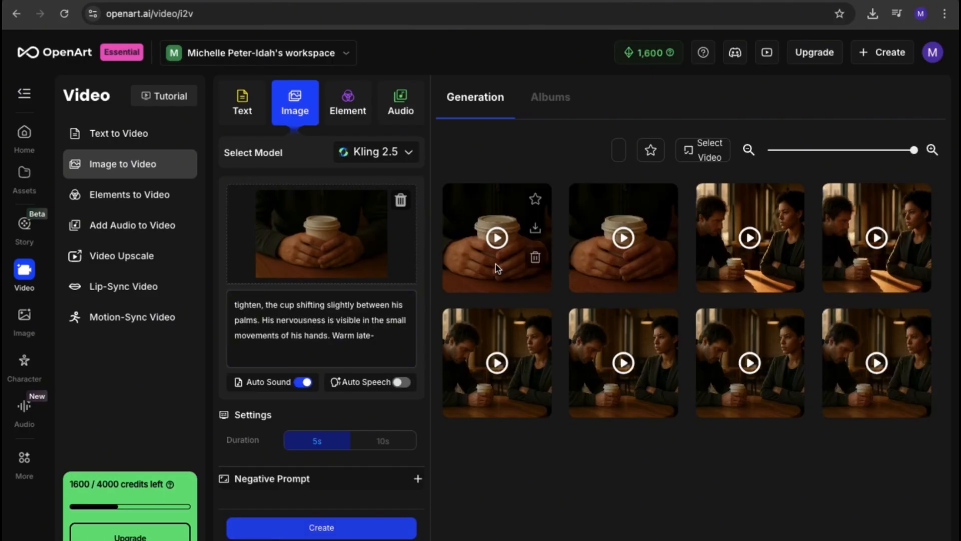
# - Play the newly generated push-in video in full screen, exit full screen and close its preview
pyautogui.click(497, 269)
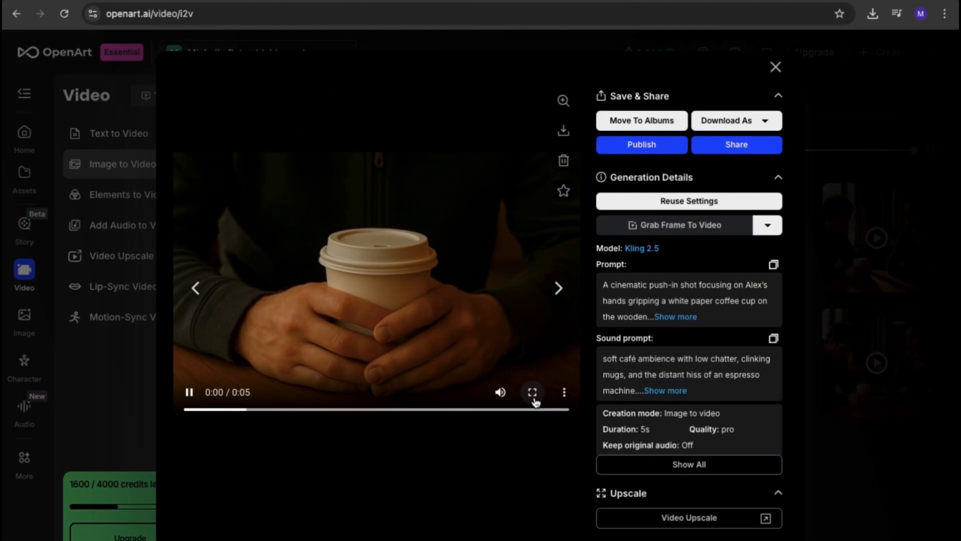
pyautogui.click(532, 393)
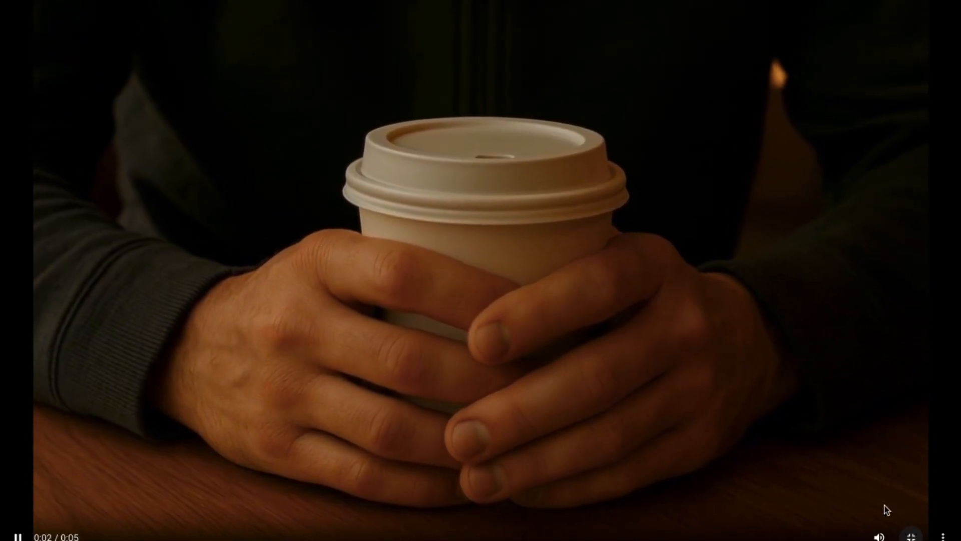
pyautogui.click(911, 536)
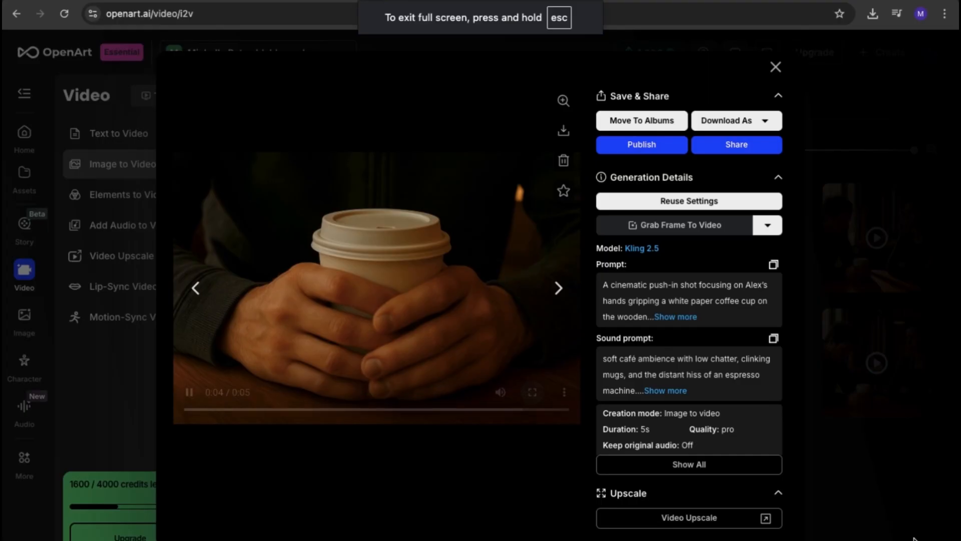
pyautogui.click(777, 67)
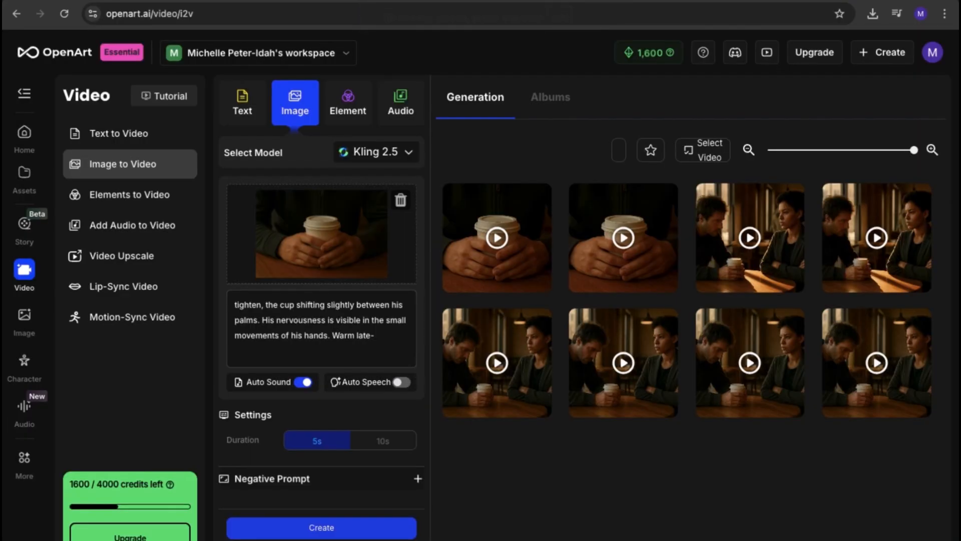
# - Switch to ChatGPT and copy the prompt text under "Option 2 – Tilt Down (Face to Hands Reveal)"
pyautogui.hotkey('ctrl', 'Tab')
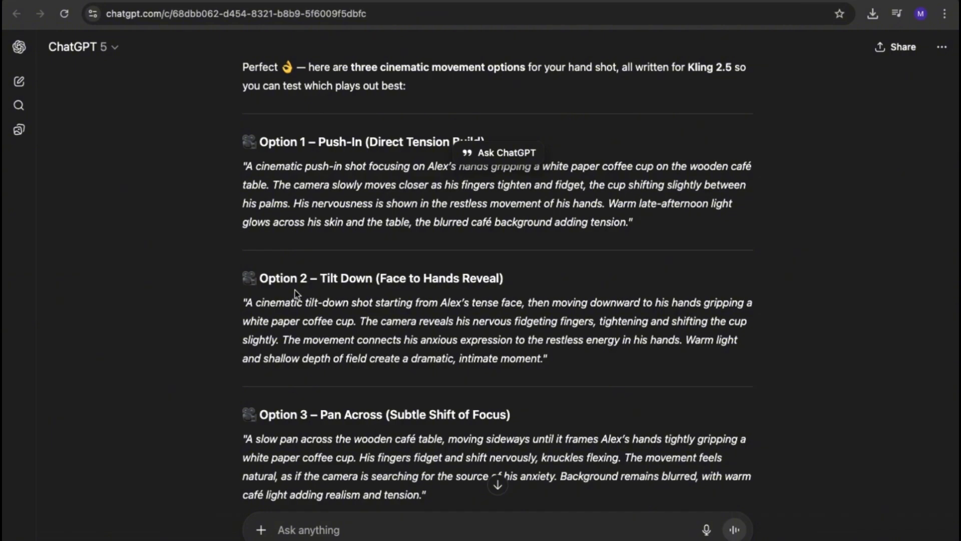
pyautogui.scroll(-1, 329, 308)
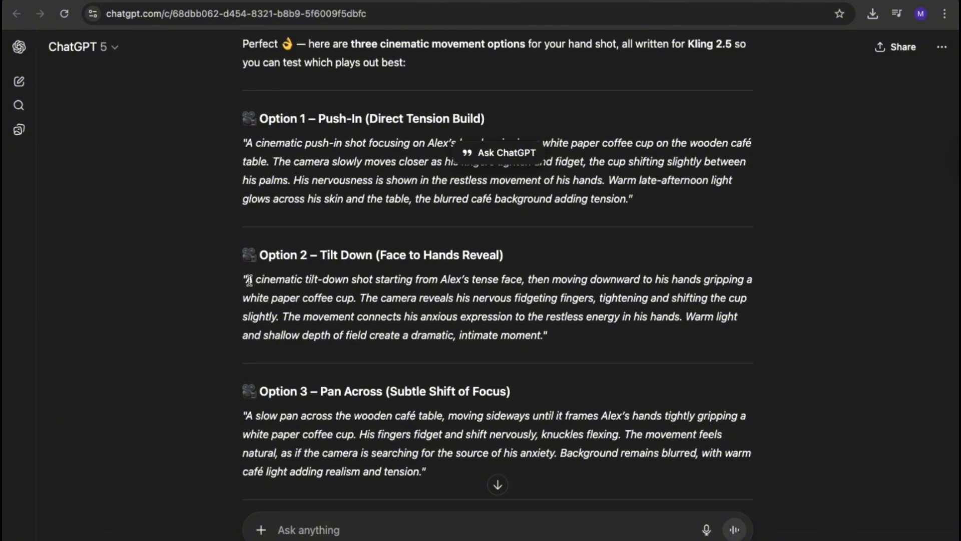
pyautogui.moveTo(248, 279); pyautogui.dragTo(540, 338)
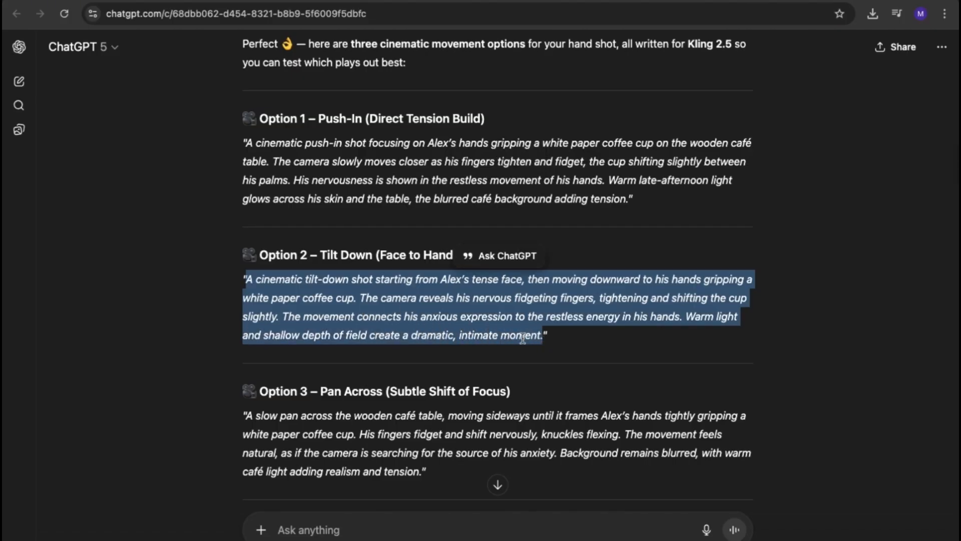
pyautogui.rightClick(419, 304)
pyautogui.click(436, 335)
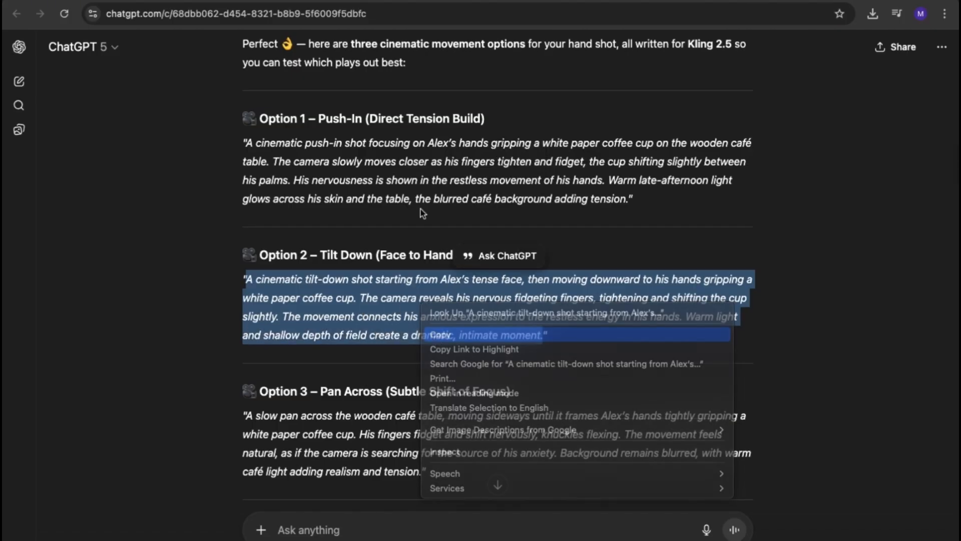
# - In OpenArt, replace the scene description with the tilt-down prompt, turn off Auto Sound and generate the 5s Kling 2.5 video
pyautogui.click(408, 4)
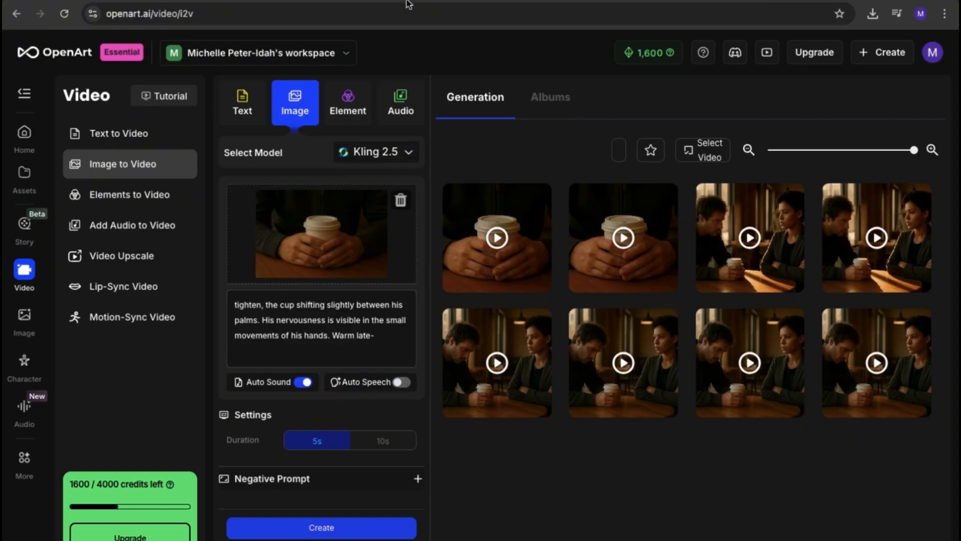
pyautogui.click(279, 334)
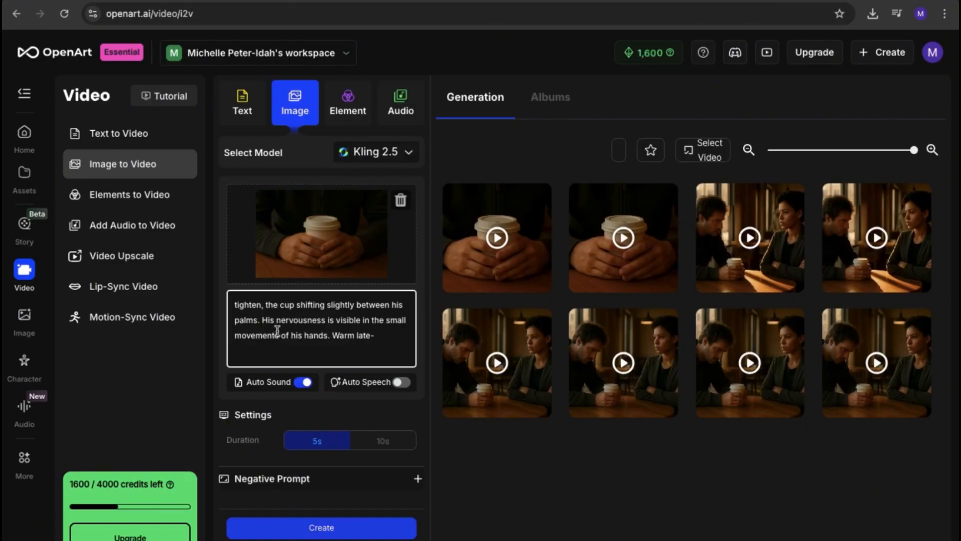
pyautogui.hotkey('ctrl', 'a')
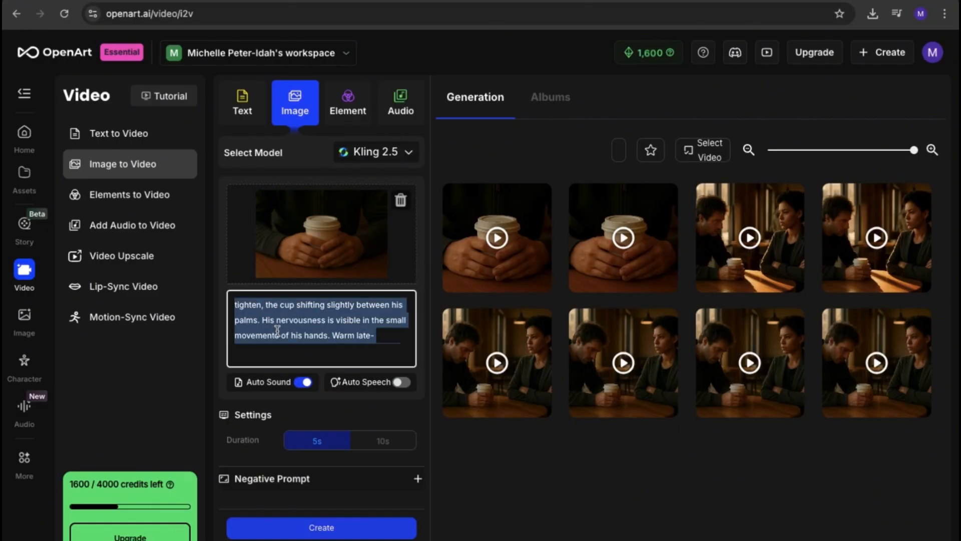
pyautogui.hotkey('ctrl', 'v')
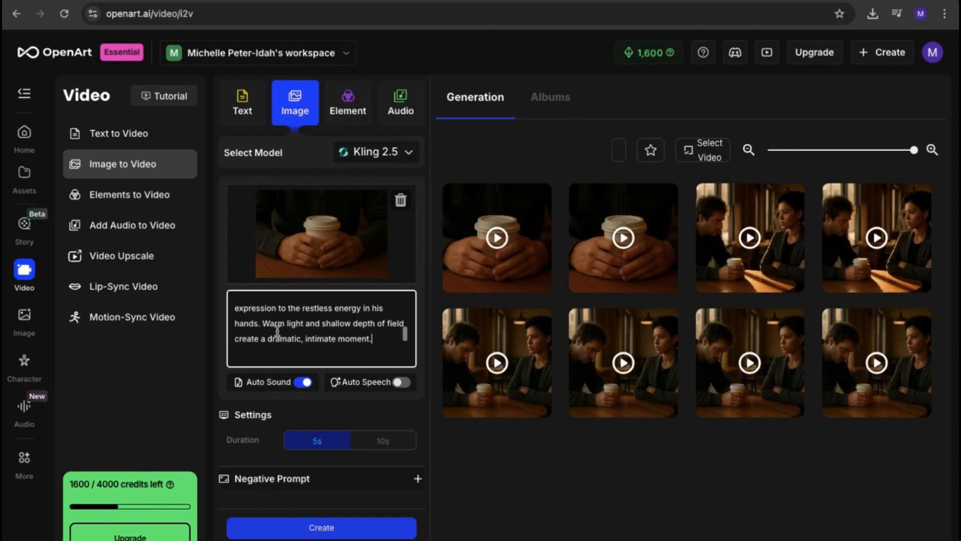
pyautogui.click(303, 383)
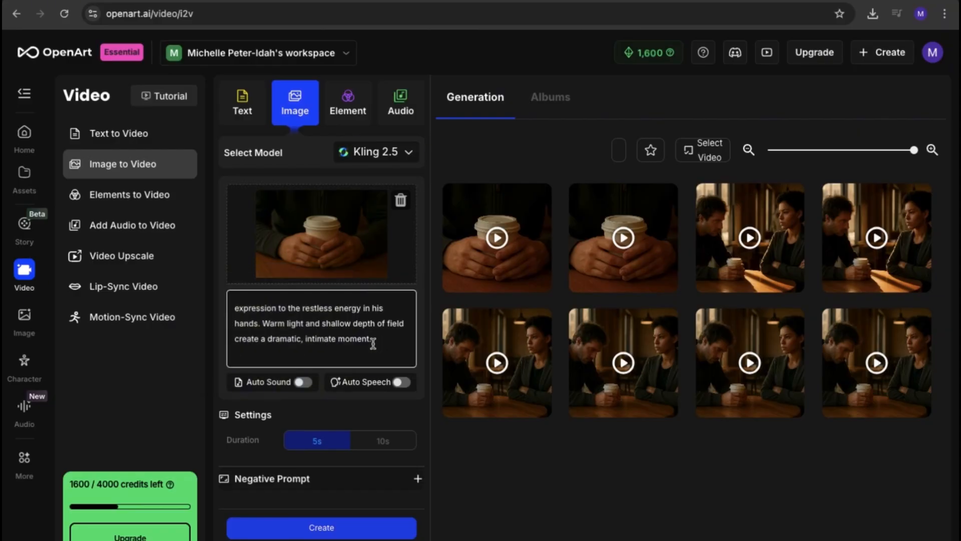
pyautogui.click(306, 530)
# - Play the generated tilt-down video in full screen, exit full screen and close its preview
pyautogui.click(479, 257)
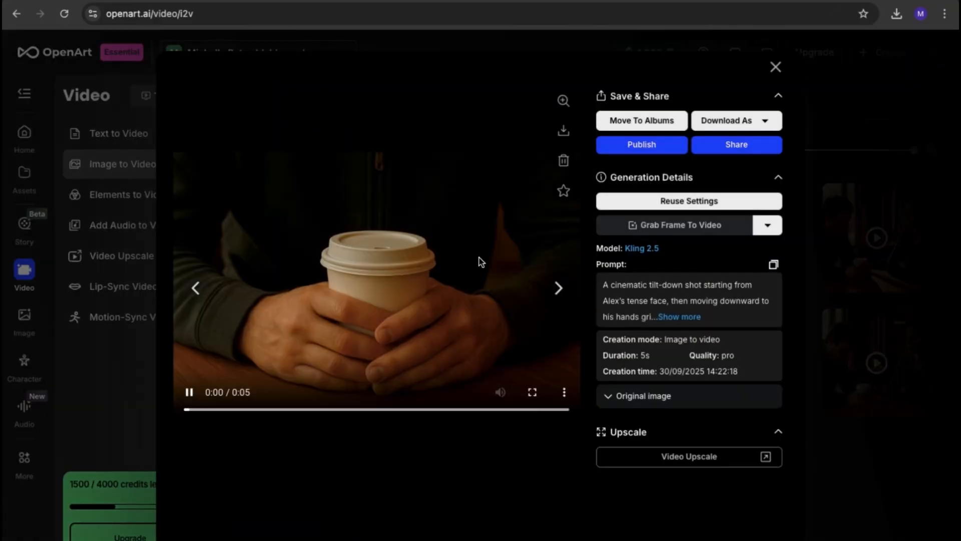
pyautogui.click(533, 393)
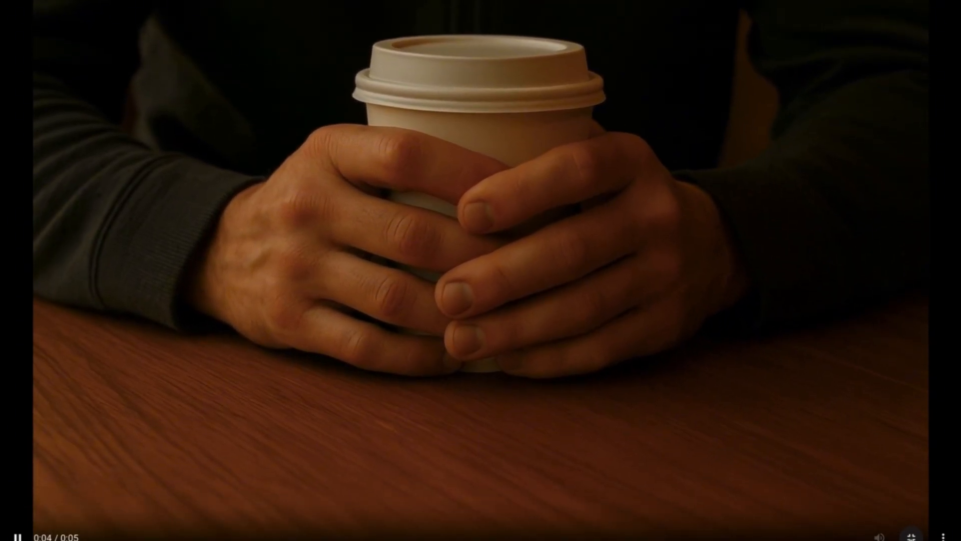
pyautogui.press('Escape')
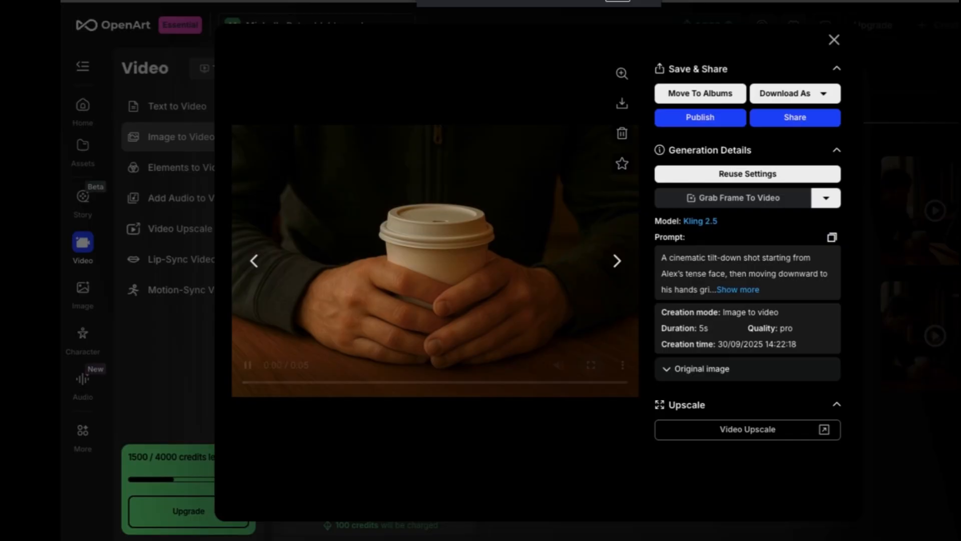
pyautogui.click(834, 39)
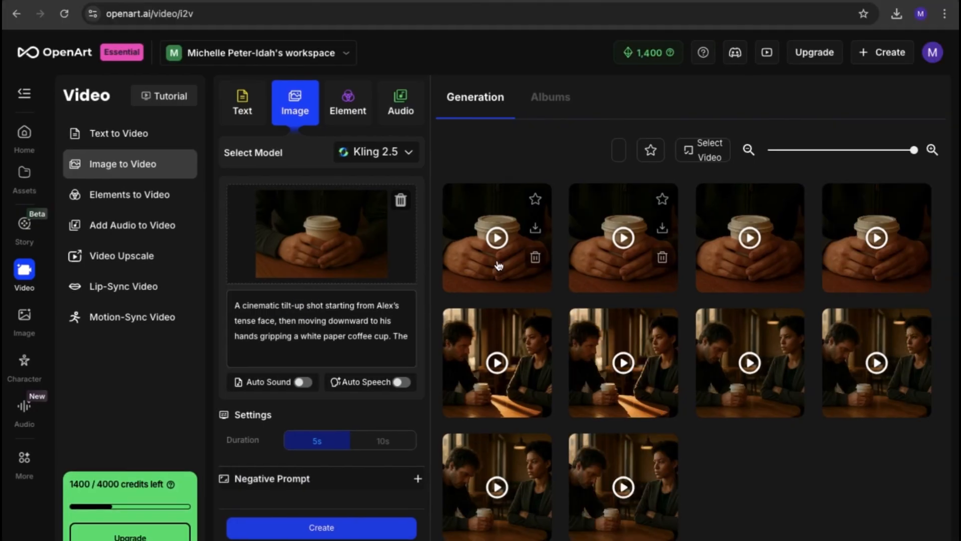
# - Play the generated tilt-up version of the hands video in full screen and close its preview
pyautogui.click(556, 232)
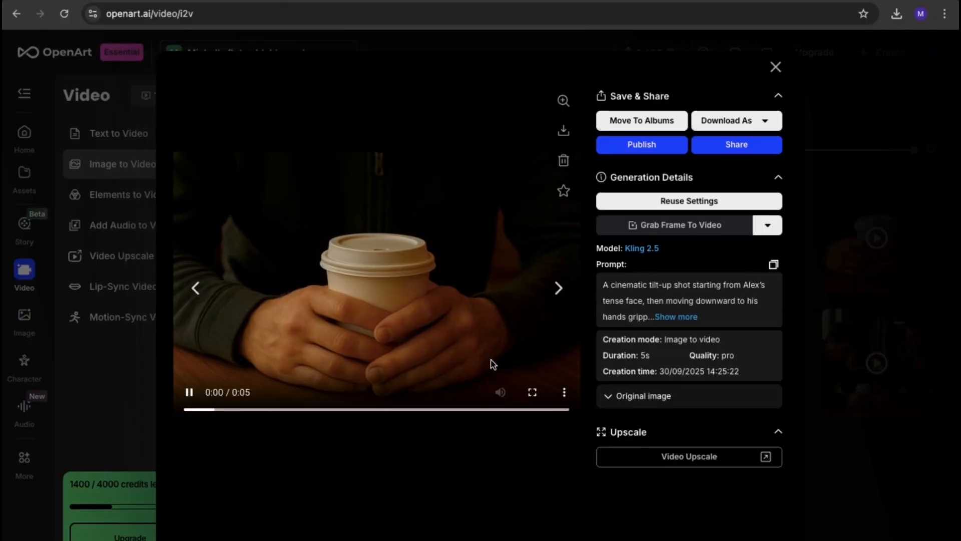
pyautogui.click(533, 398)
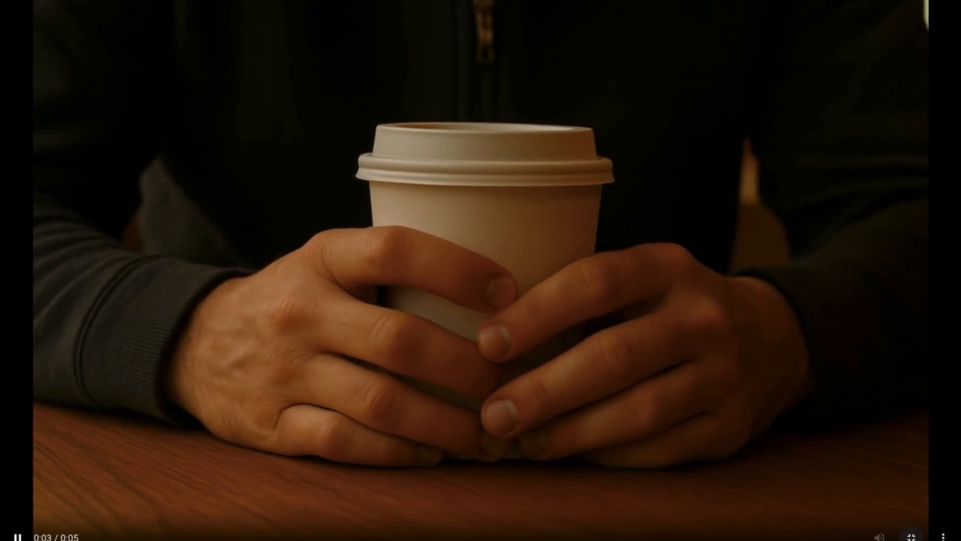
pyautogui.press('Escape')
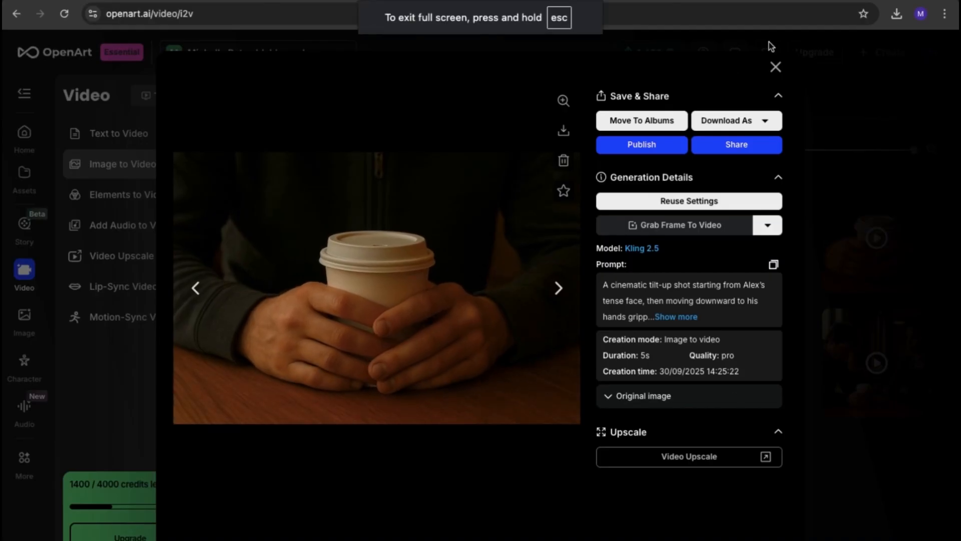
pyautogui.click(775, 67)
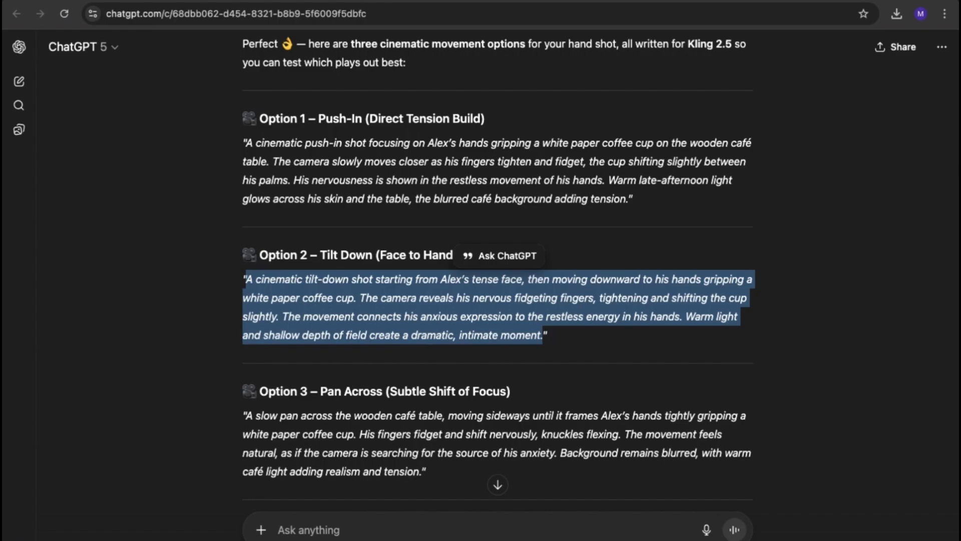
# - In ChatGPT, copy the prompt text under "Option 3 – Pan Across (Subtle Shift of Focus)"
pyautogui.scroll(-3, 332, 375)
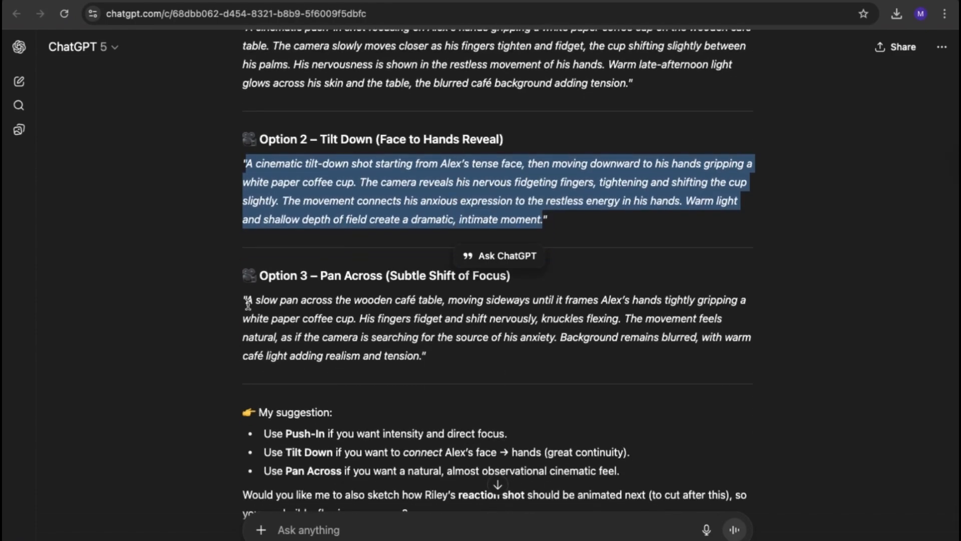
pyautogui.moveTo(248, 301); pyautogui.dragTo(340, 353)
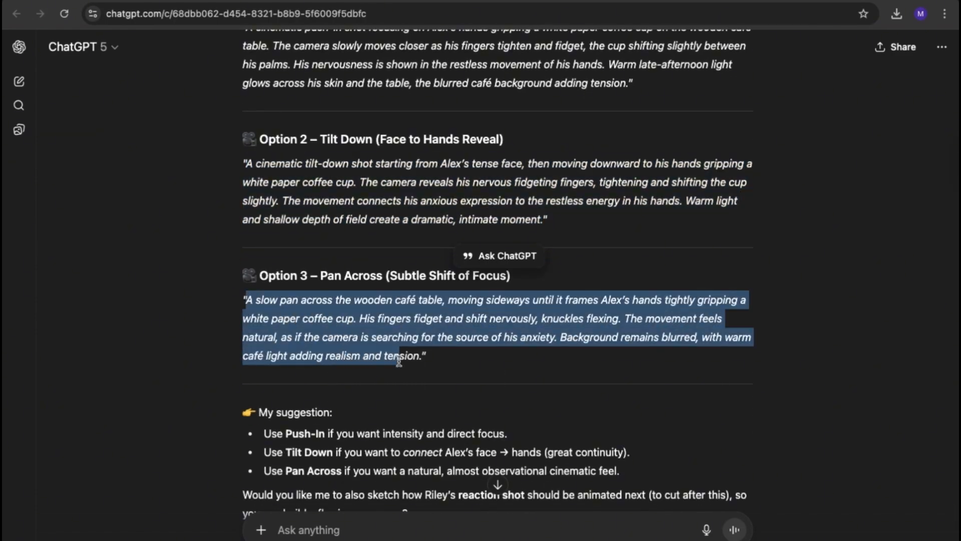
pyautogui.rightClick(343, 325)
pyautogui.click(353, 354)
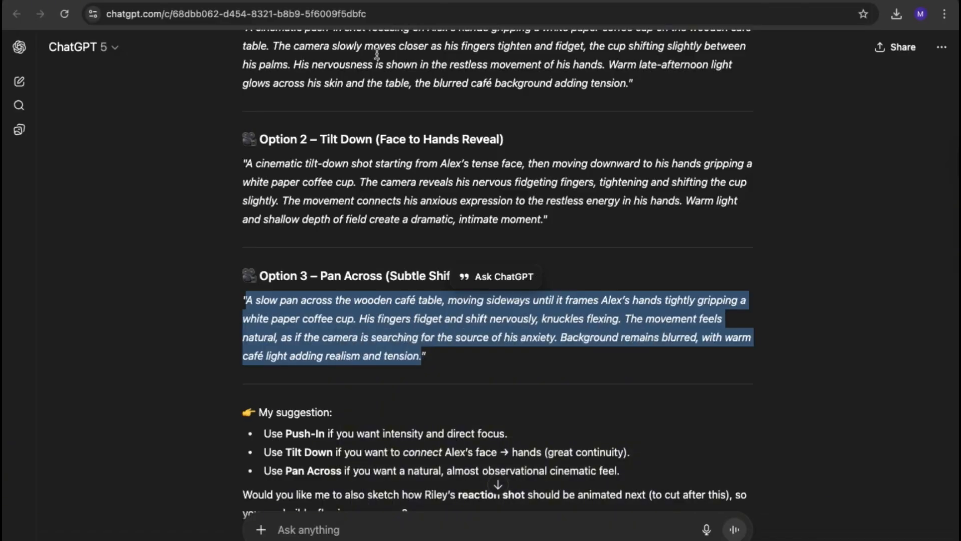
# - In OpenArt, replace the tilt-up description with the copied pan-across prompt and generate the 5s Kling 2.5 video
pyautogui.click(404, 1)
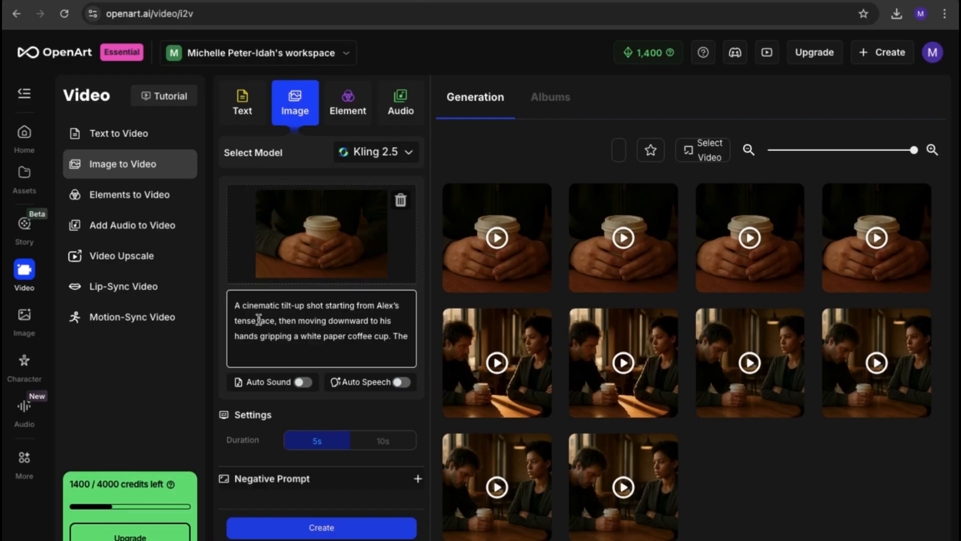
pyautogui.hotkey('ctrl', 'a')
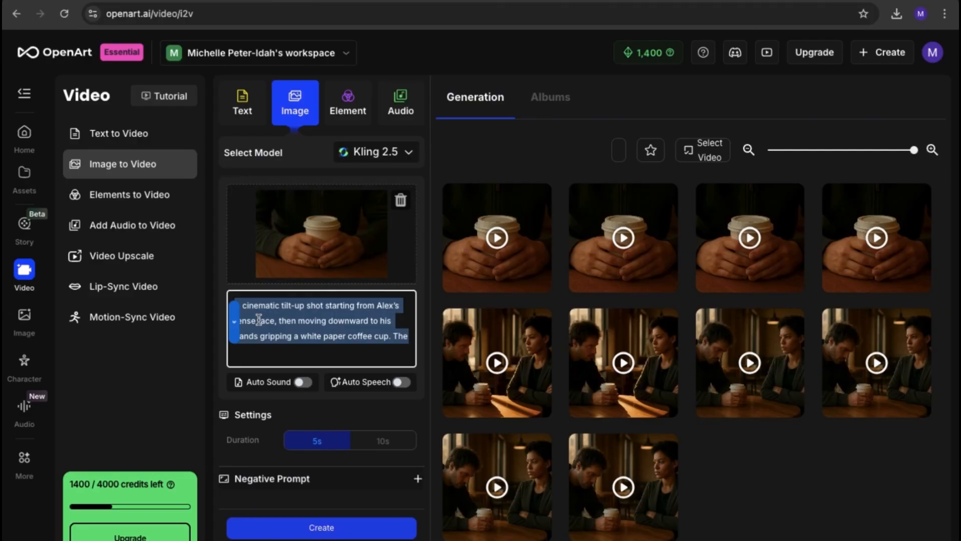
pyautogui.hotkey('ctrl', 'v')
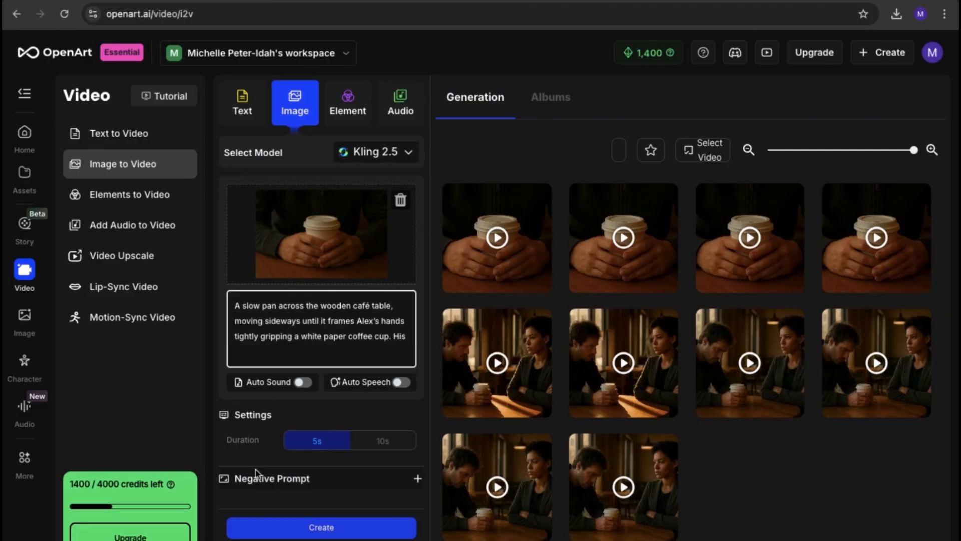
pyautogui.click(311, 531)
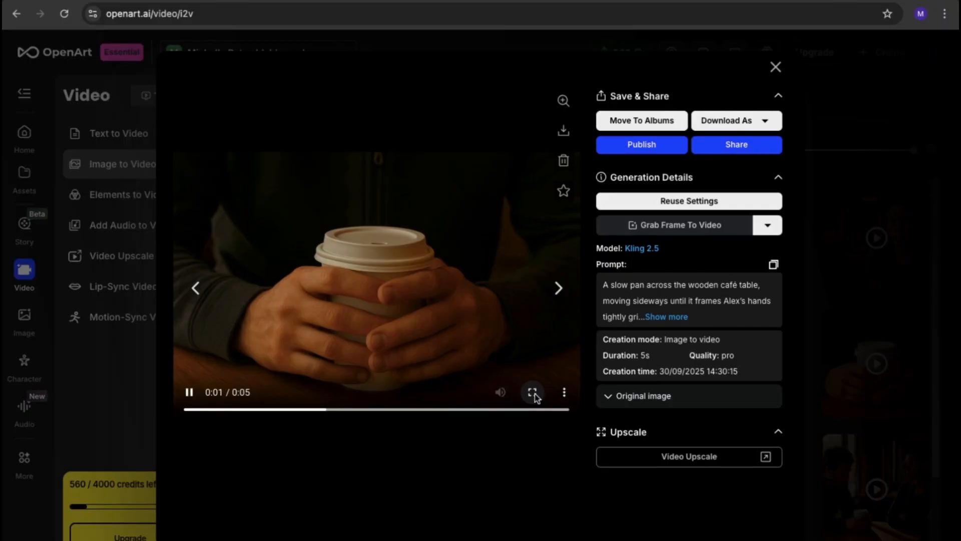
# - Play the generated pan-across video in full screen, exit full screen and expand its complete prompt for reading
pyautogui.click(530, 392)
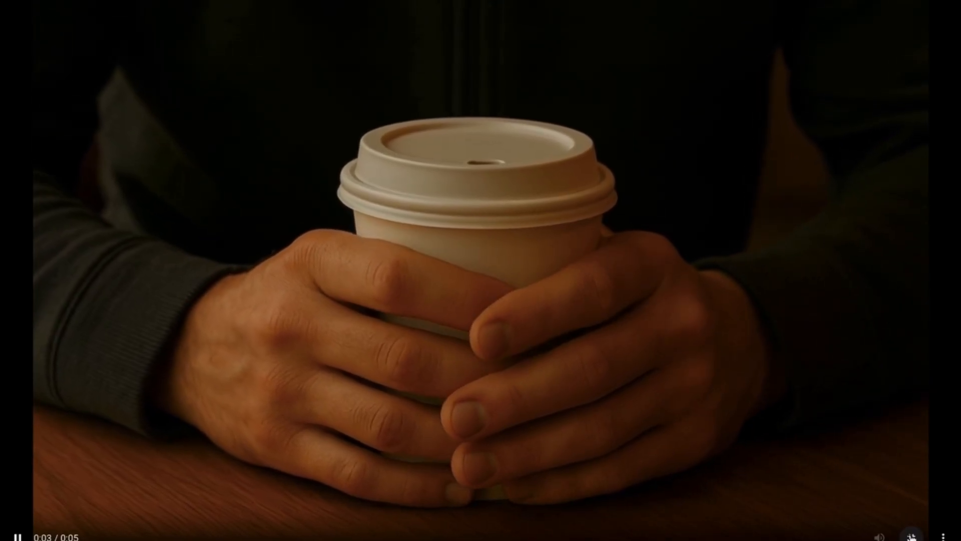
pyautogui.click(910, 537)
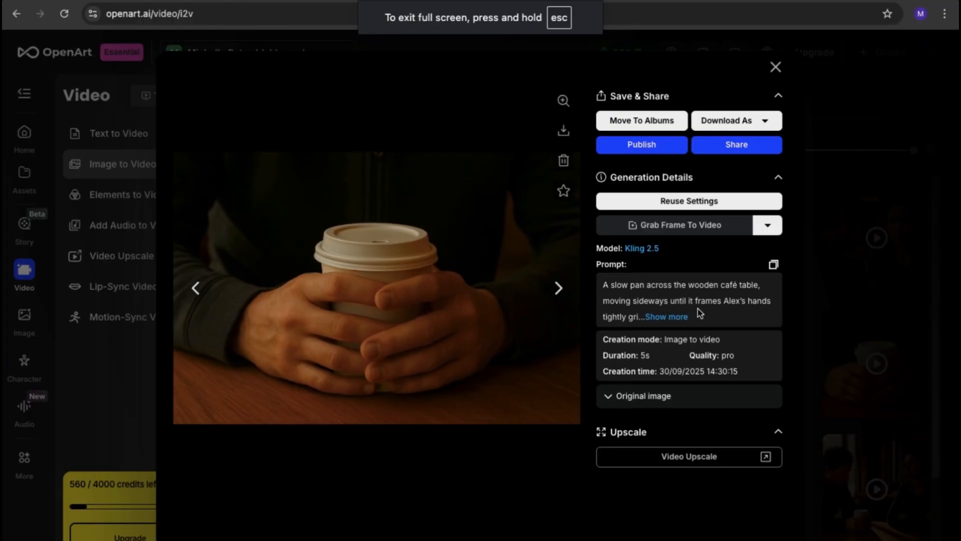
pyautogui.click(668, 315)
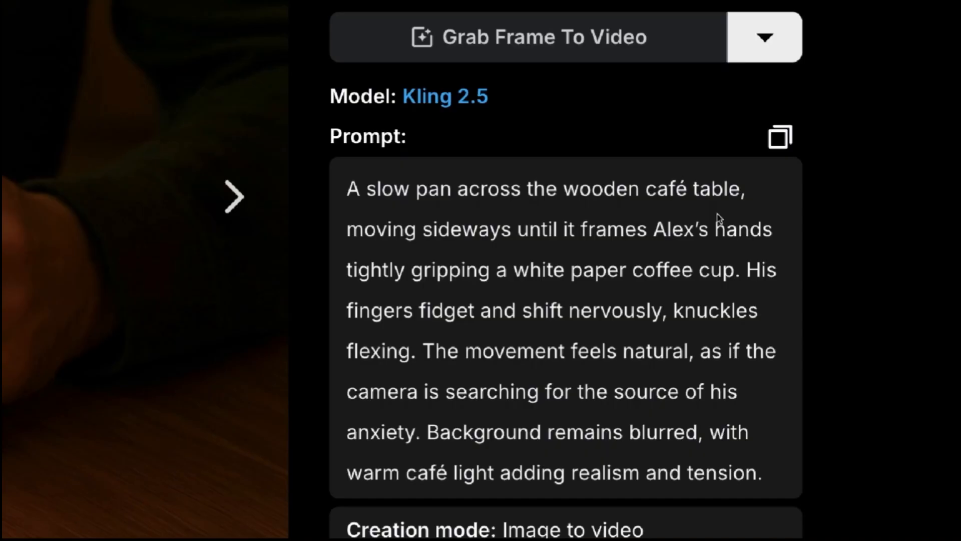
pyautogui.moveTo(718, 229); pyautogui.dragTo(347, 188)
pyautogui.click(181, 438)
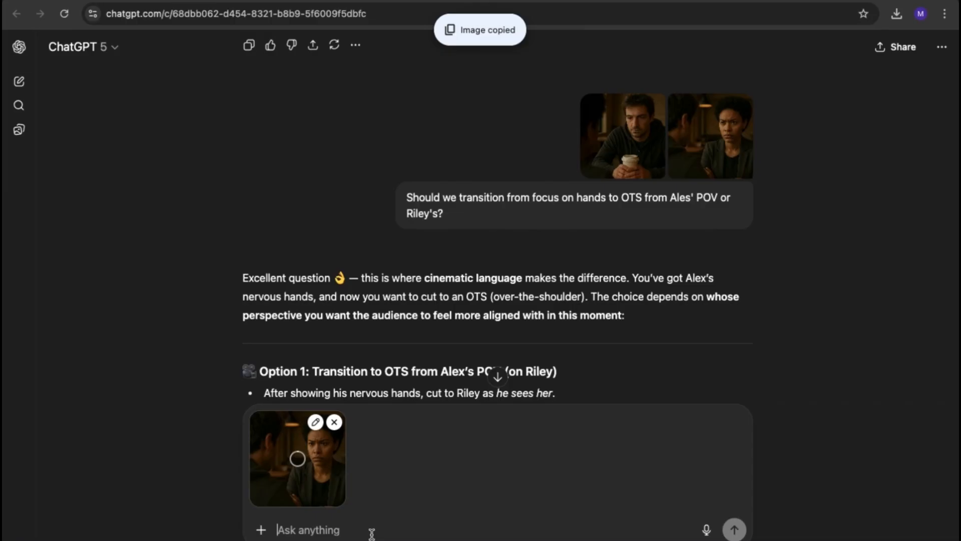
# - Ask ChatGPT for a Kling 2.5 prompt for the attached scene, with Riley gesturing with her hands, people moving behind and Alex moving naturally
pyautogui.write('Create prompt for this sce')
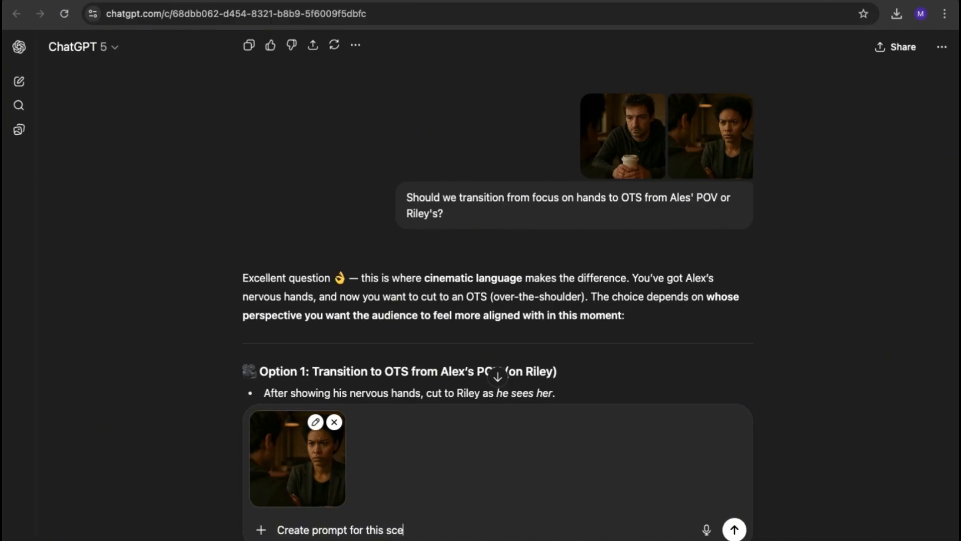
pyautogui.write('ne. We are still using kling 2.5.')
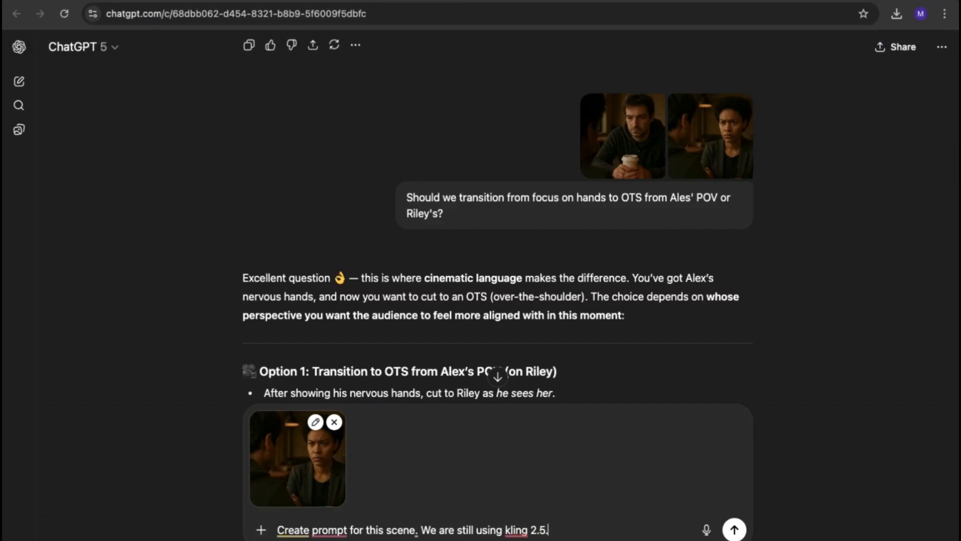
pyautogui.write(' i want Riley to gesture with her')
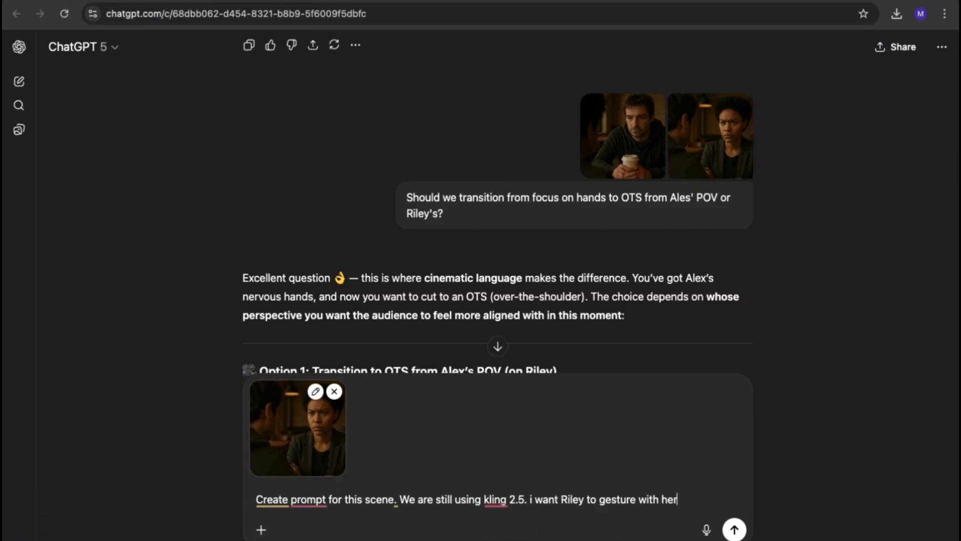
pyautogui.write(' hands. i also want')
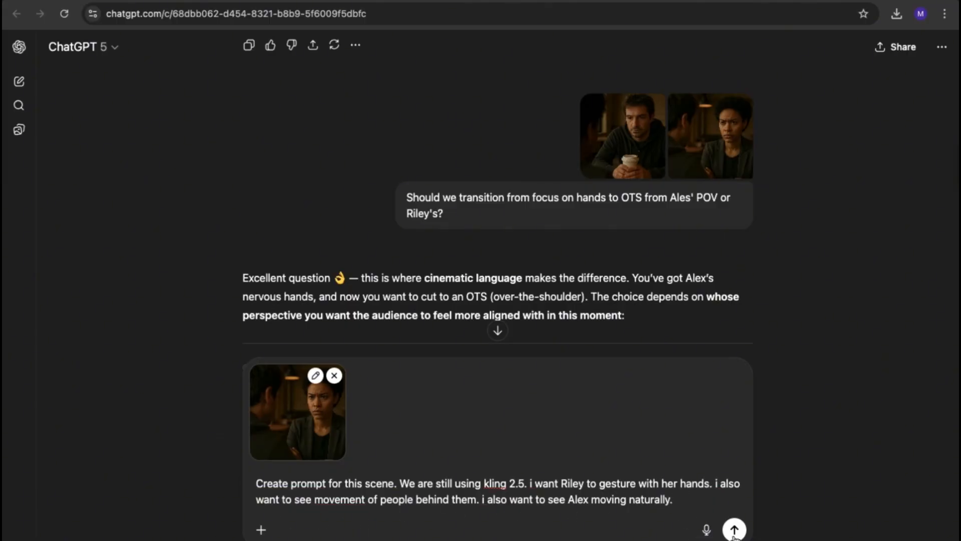
pyautogui.click(733, 531)
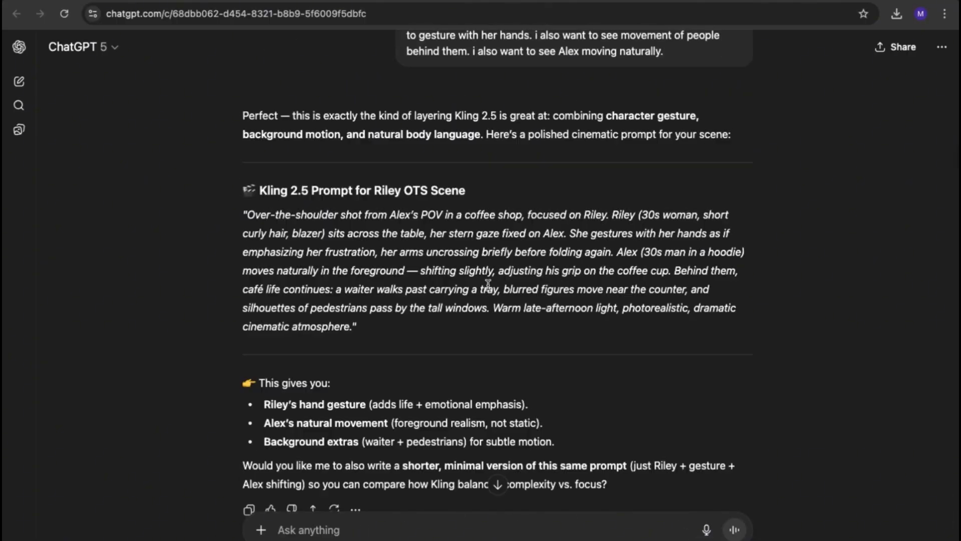
# - Copy the prompt text under "Kling 2.5 Prompt for Riley OTS Scene", leaving out the quotation marks
pyautogui.scroll(-2, 252, 153)
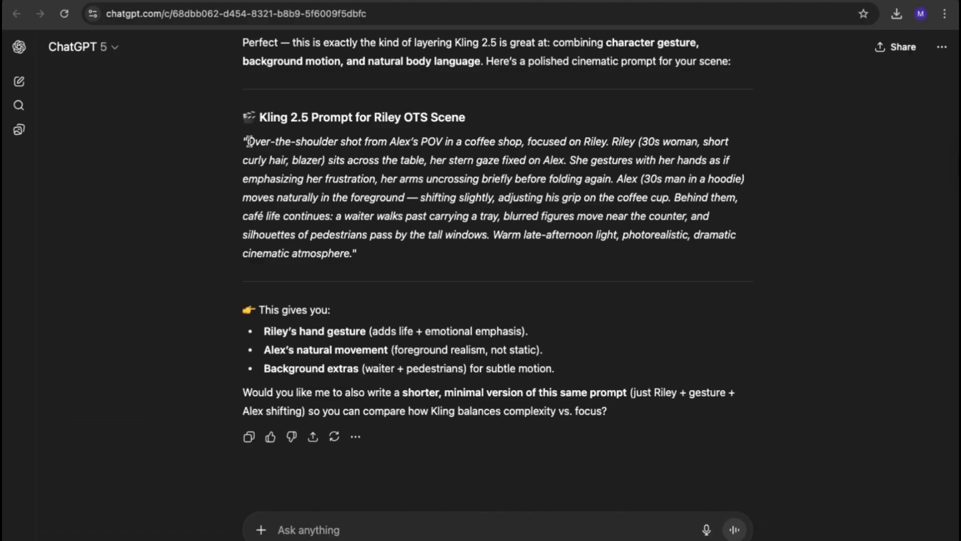
pyautogui.moveTo(249, 142); pyautogui.dragTo(354, 250)
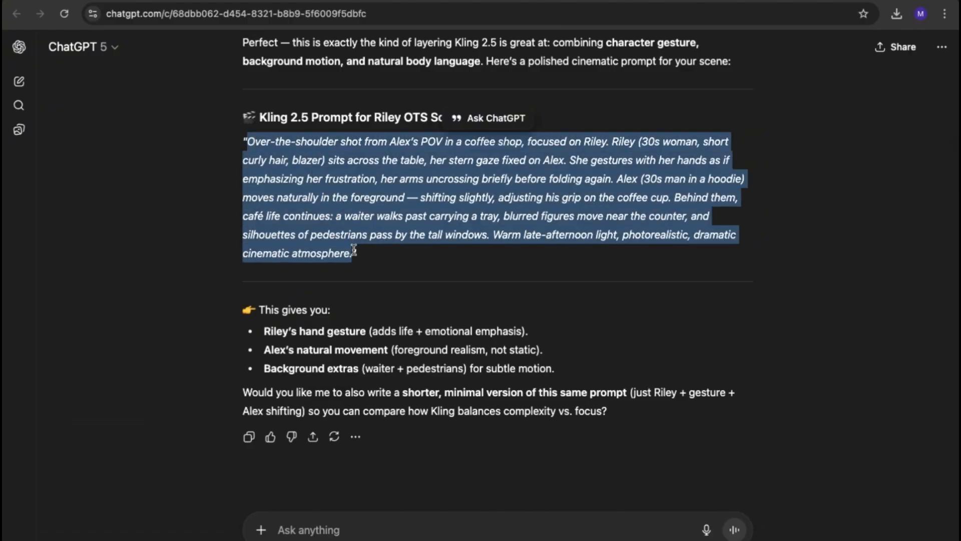
pyautogui.rightClick(306, 203)
pyautogui.click(323, 233)
# - In OpenArt, replace the source image for the Kling 2.5 video with "Est Scene OTS from Alex's POV.png"
pyautogui.hotkey('ctrl', 'Tab')
pyautogui.click(400, 199)
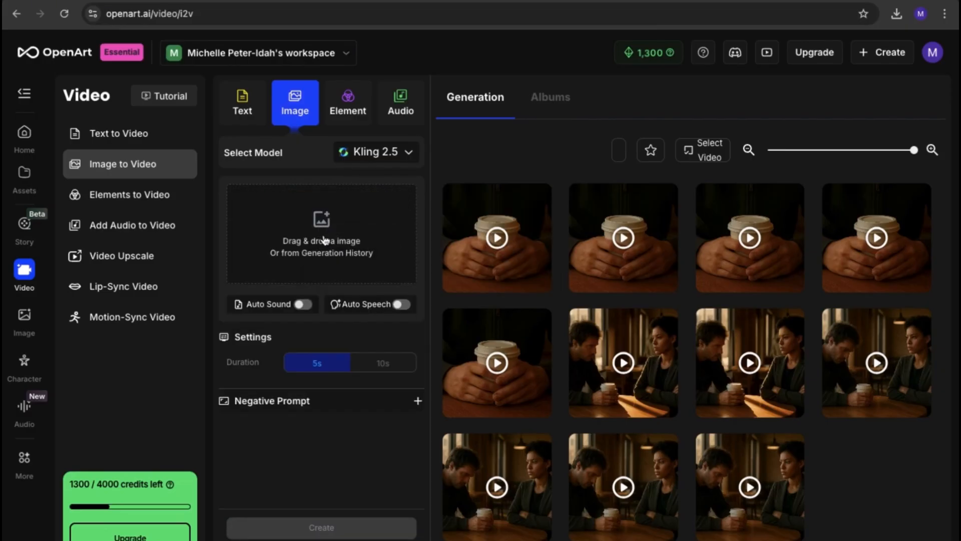
pyautogui.click(324, 237)
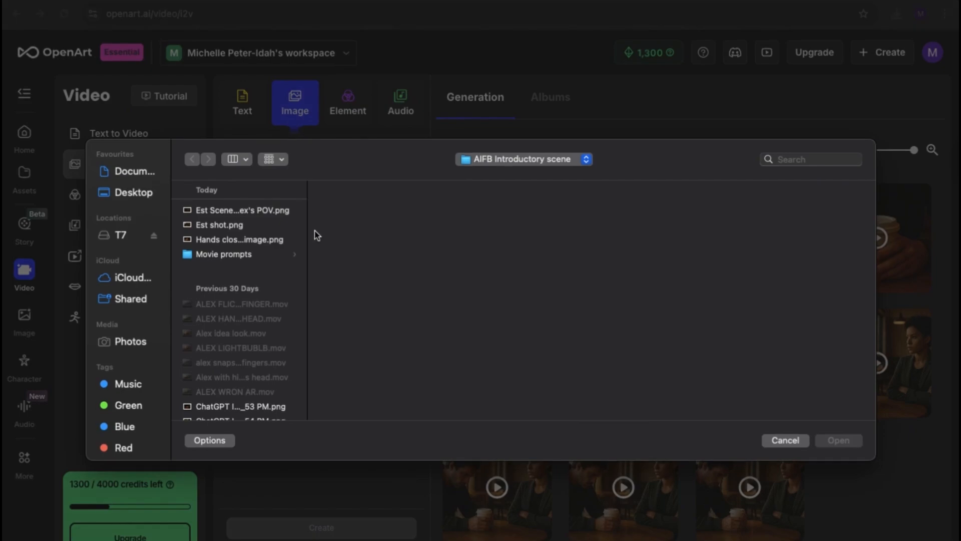
pyautogui.click(228, 213)
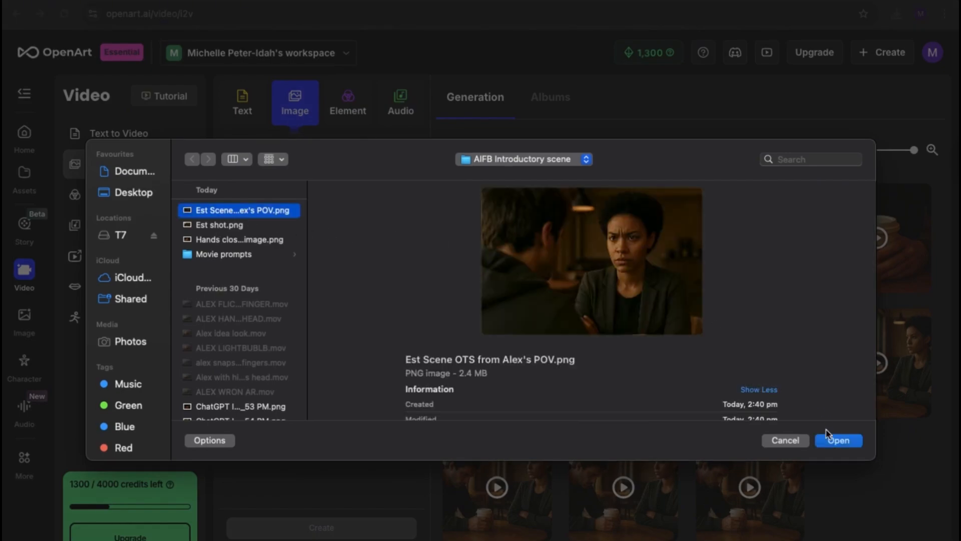
pyautogui.click(830, 441)
# - Replace the pan-across description with the copied over-the-shoulder prompt and generate the 5s video
pyautogui.tripleClick(280, 323)
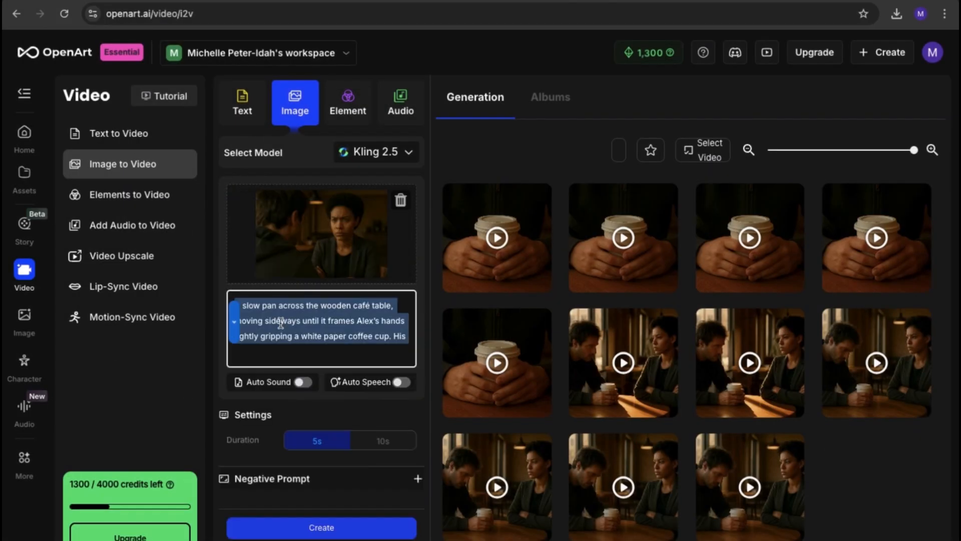
pyautogui.hotkey('ctrl', 'v')
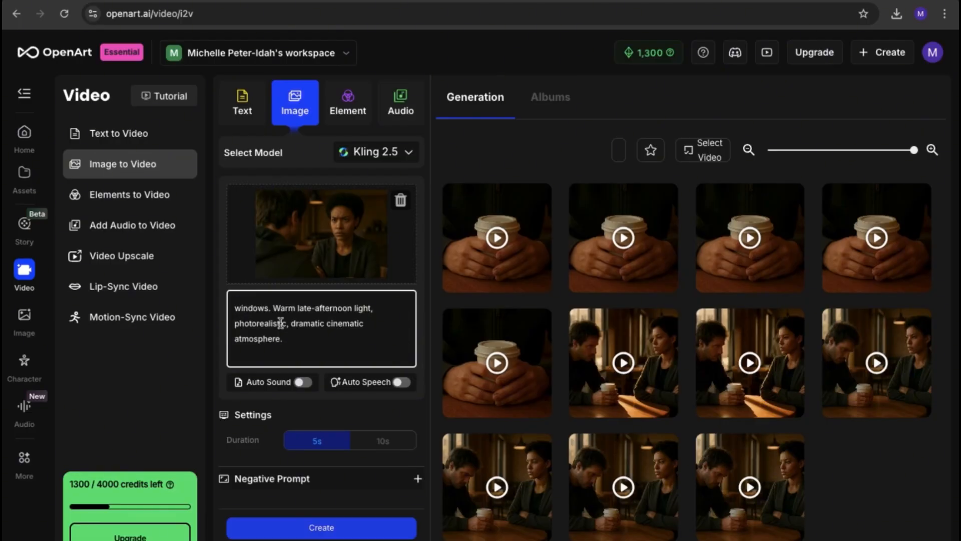
pyautogui.click(295, 533)
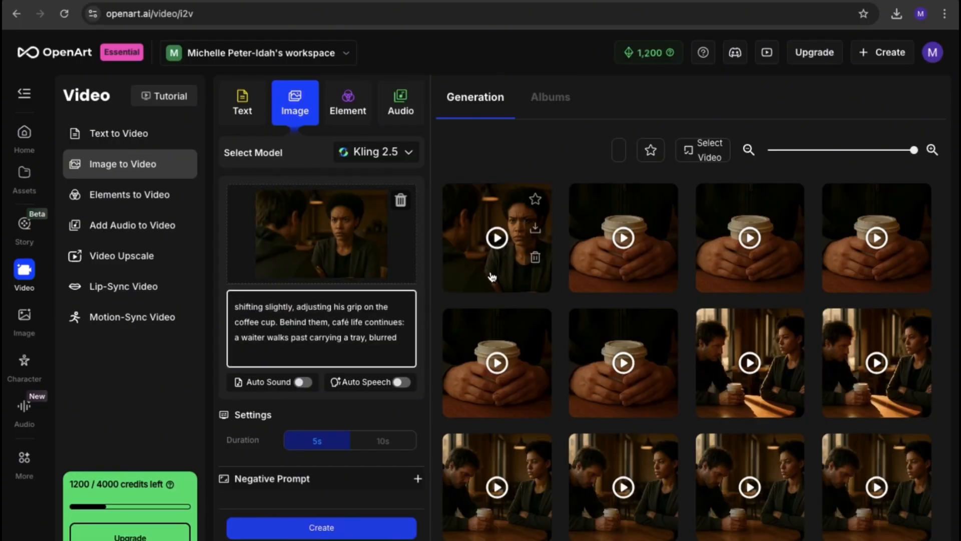
# - Play the generated over-the-shoulder video of Riley in full screen and close its preview
pyautogui.click(490, 275)
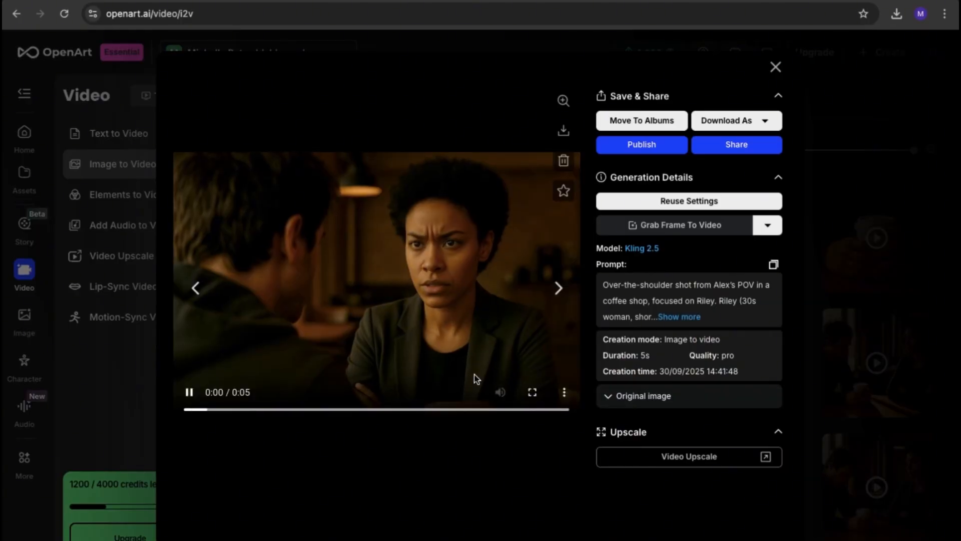
pyautogui.scroll(-1, 530, 393)
pyautogui.click(532, 359)
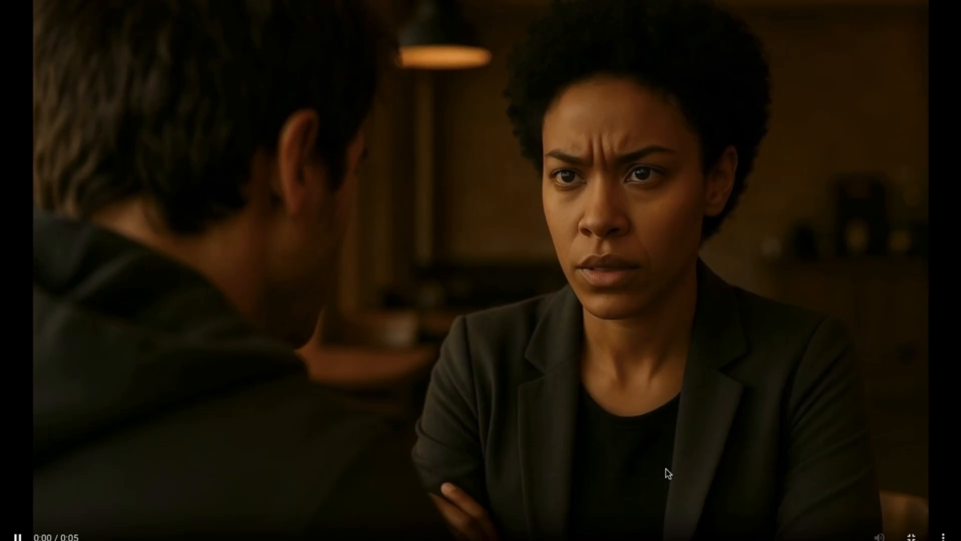
pyautogui.click(911, 537)
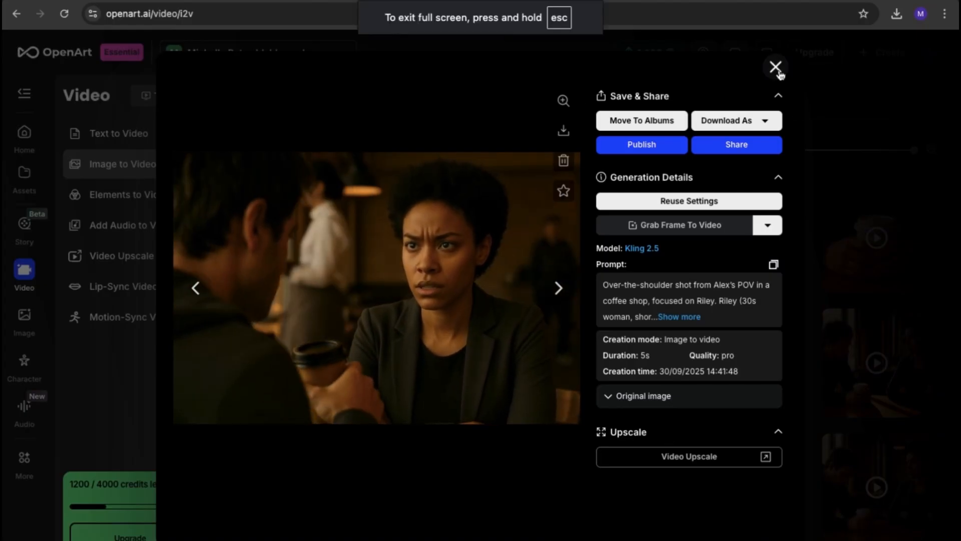
pyautogui.click(775, 68)
# - Insert "She does not speak." into the video description after "before folding again."
pyautogui.scroll(5, 323, 314)
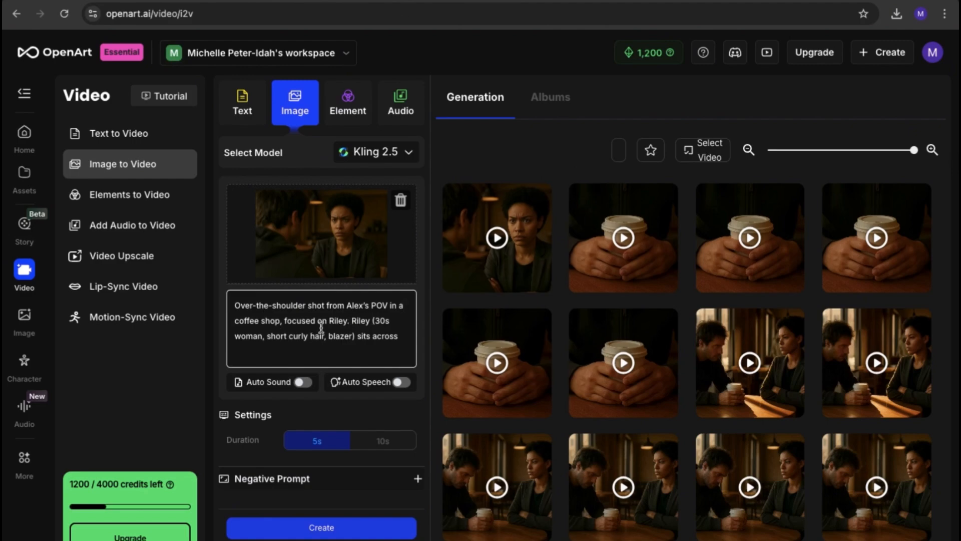
pyautogui.scroll(-2, 359, 327)
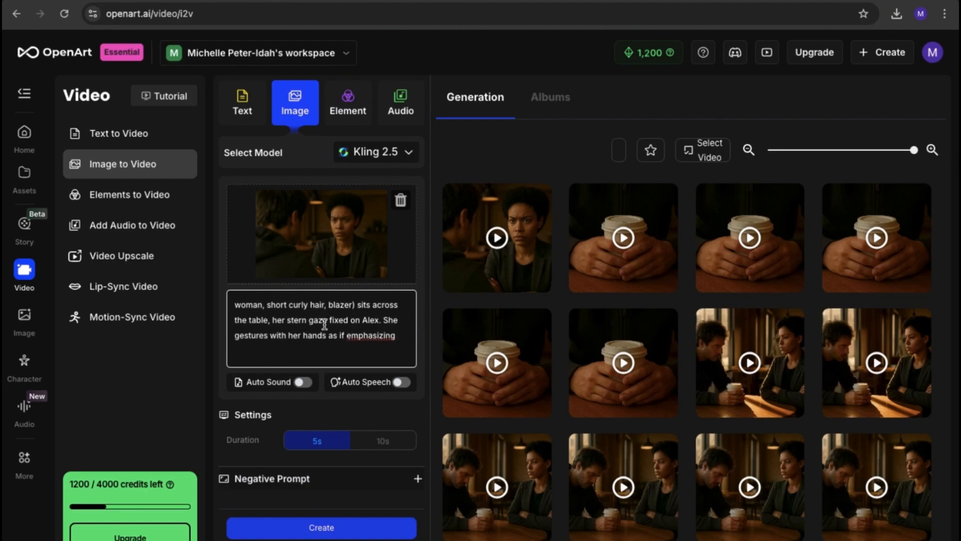
pyautogui.scroll(-3, 266, 334)
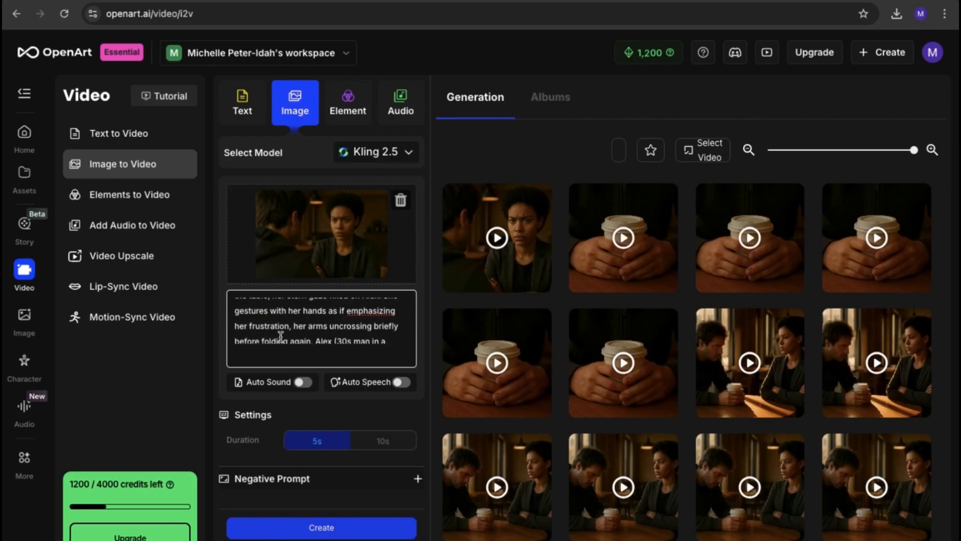
pyautogui.scroll(-2, 259, 335)
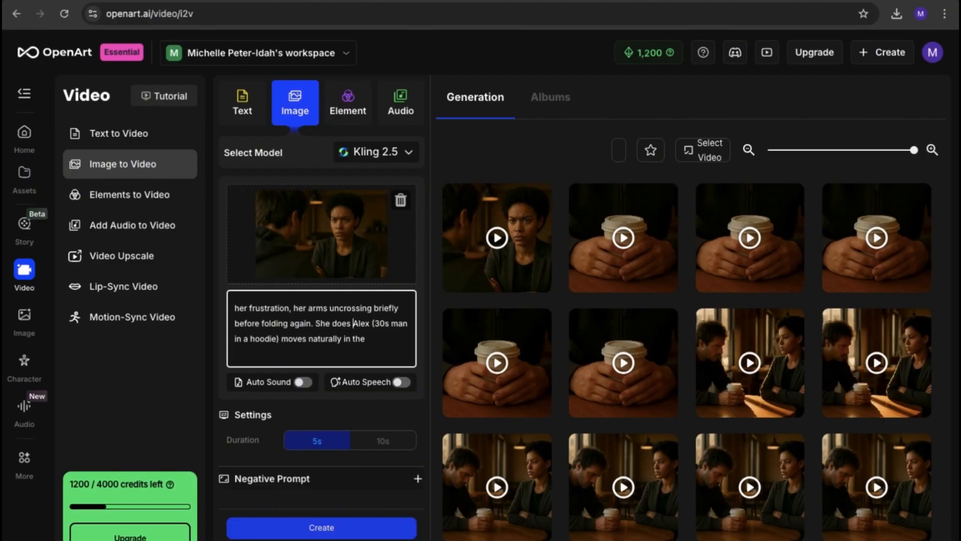
pyautogui.write('not spea')
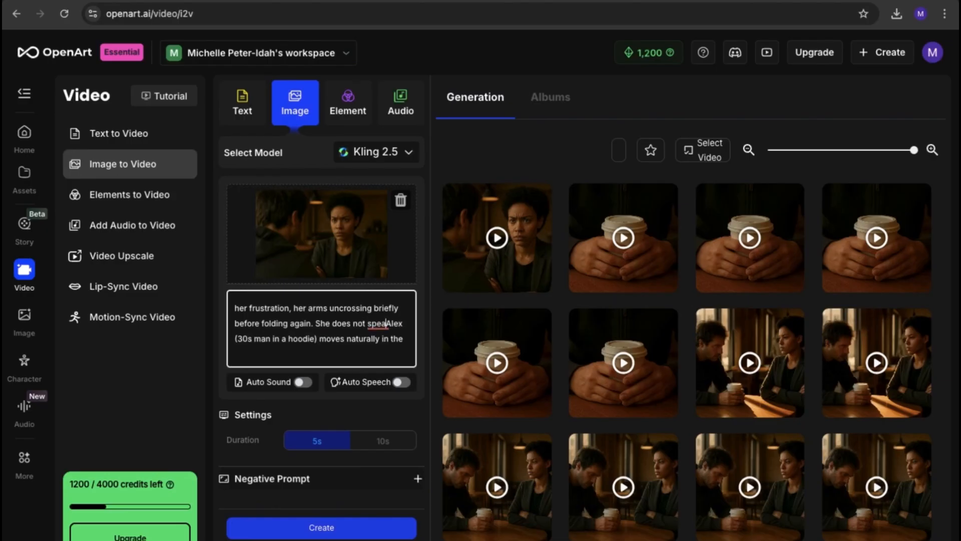
pyautogui.write('k.')
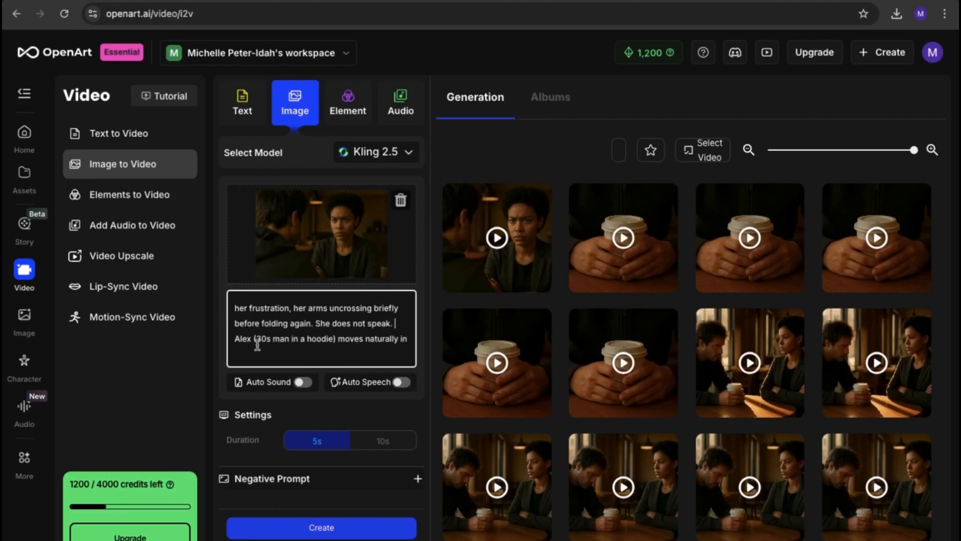
# - Delete ", adjusting his grip on the coffee cup" from the sentence about Alex, so it ends with "shifting slightly."
pyautogui.scroll(-2, 299, 338)
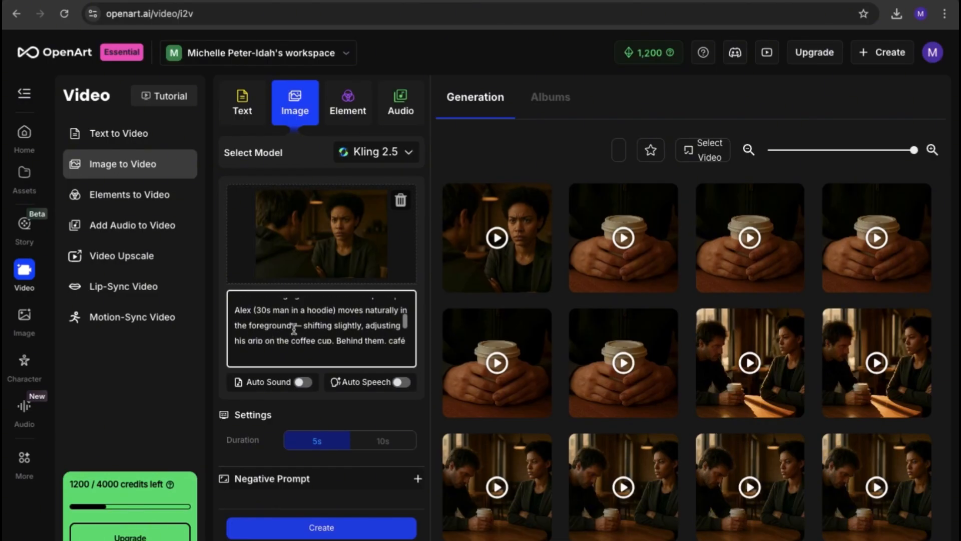
pyautogui.scroll(-1, 257, 341)
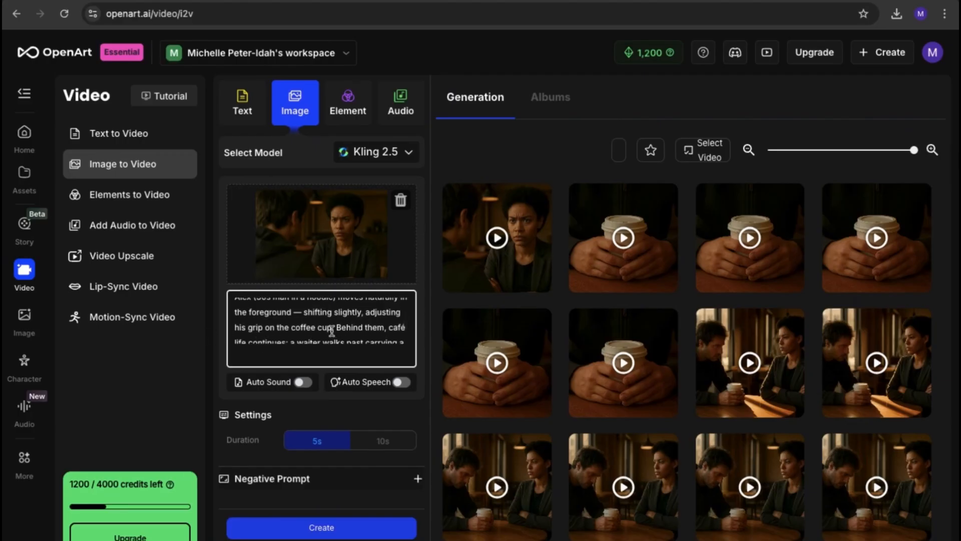
pyautogui.press('BackSpace')
pyautogui.press('BackSpace')
pyautogui.press('BackSpace')
pyautogui.press('BackSpace')
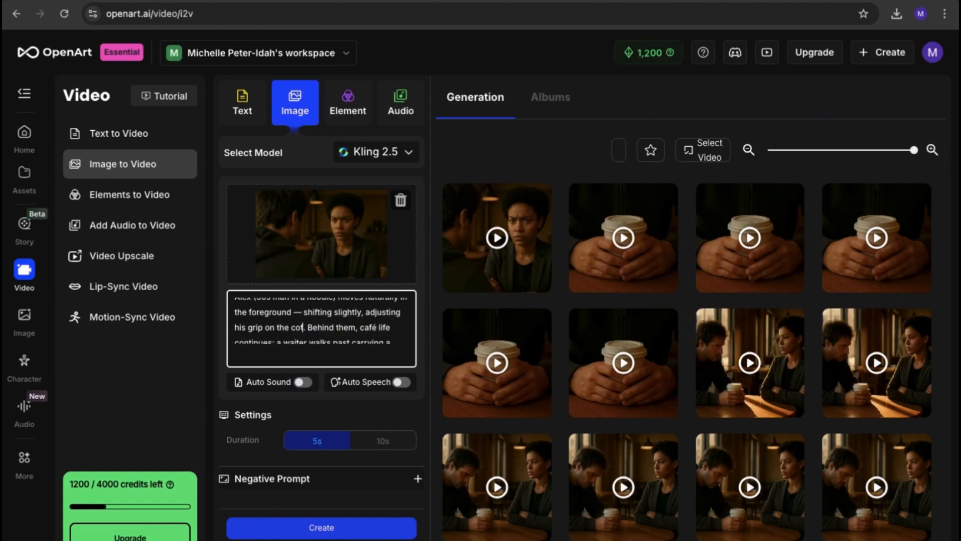
pyautogui.press('BackSpace')
pyautogui.press('BackSpace')
pyautogui.press('BackSpace')
pyautogui.press('BackSpace')
pyautogui.press('BackSpace')
pyautogui.press('BackSpace')
pyautogui.press('BackSpace')
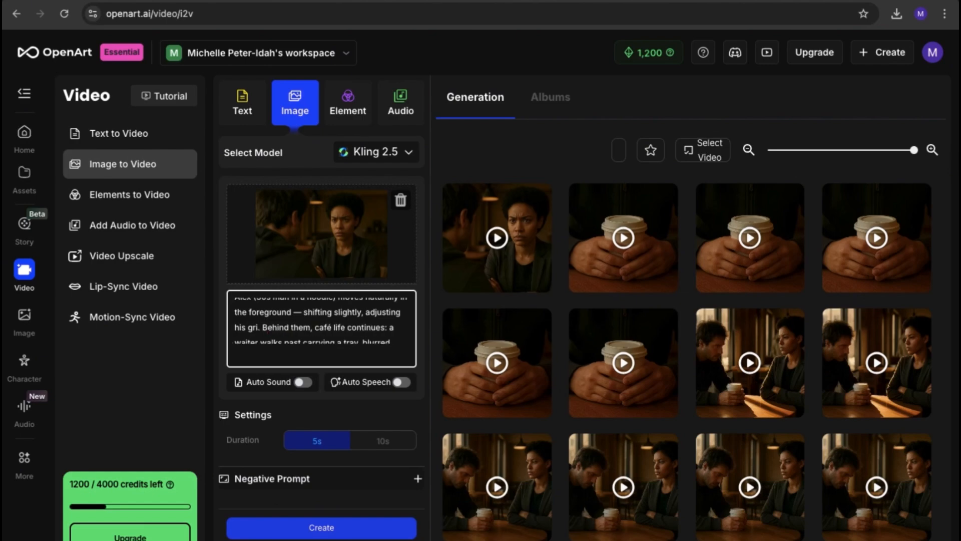
pyautogui.press('BackSpace')
pyautogui.press('BackSpace')
pyautogui.press('BackSpace')
pyautogui.press('BackSpace')
pyautogui.press('BackSpace')
pyautogui.press('BackSpace')
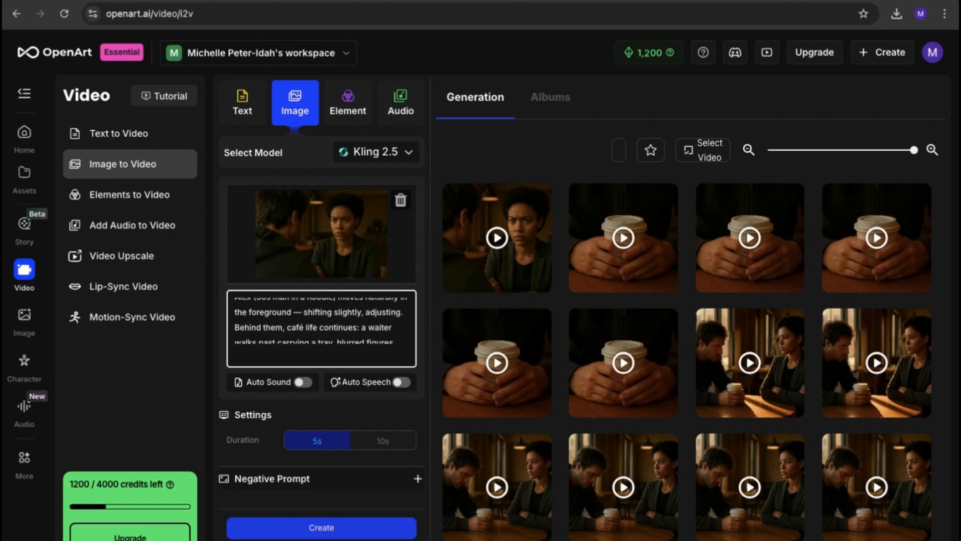
pyautogui.press('BackSpace')
pyautogui.press('BackSpace')
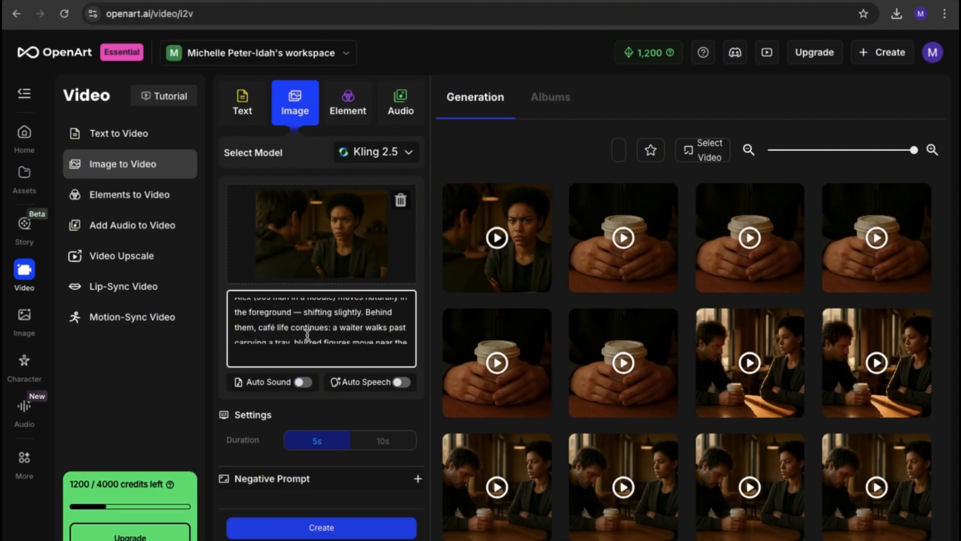
# - Generate the 5s video from the revised over-the-shoulder description and play the result in full screen
pyautogui.scroll(-4, 308, 334)
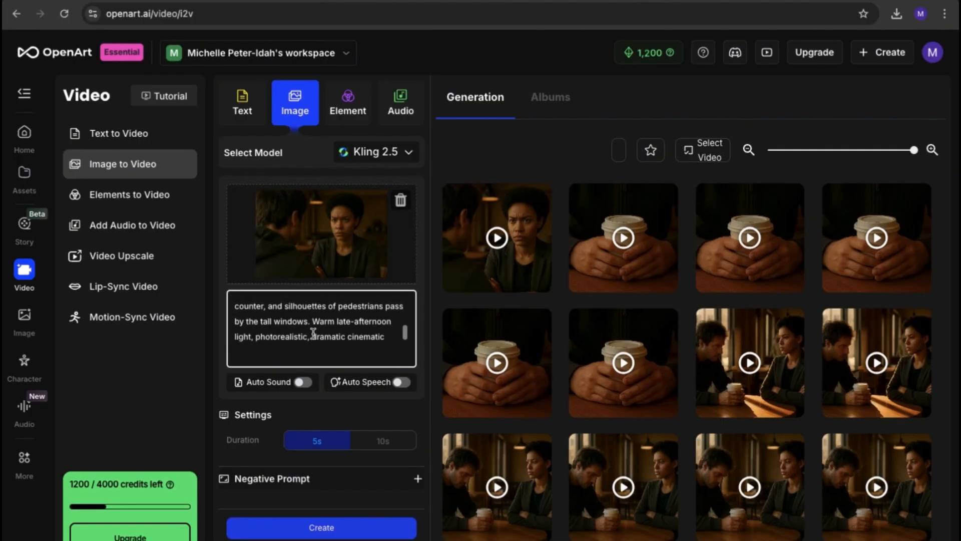
pyautogui.scroll(-1, 313, 334)
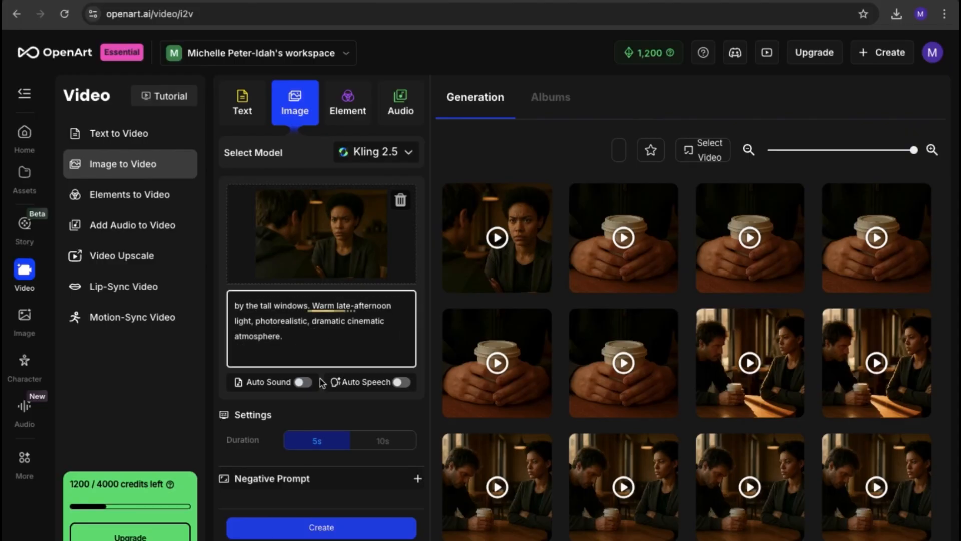
pyautogui.click(319, 529)
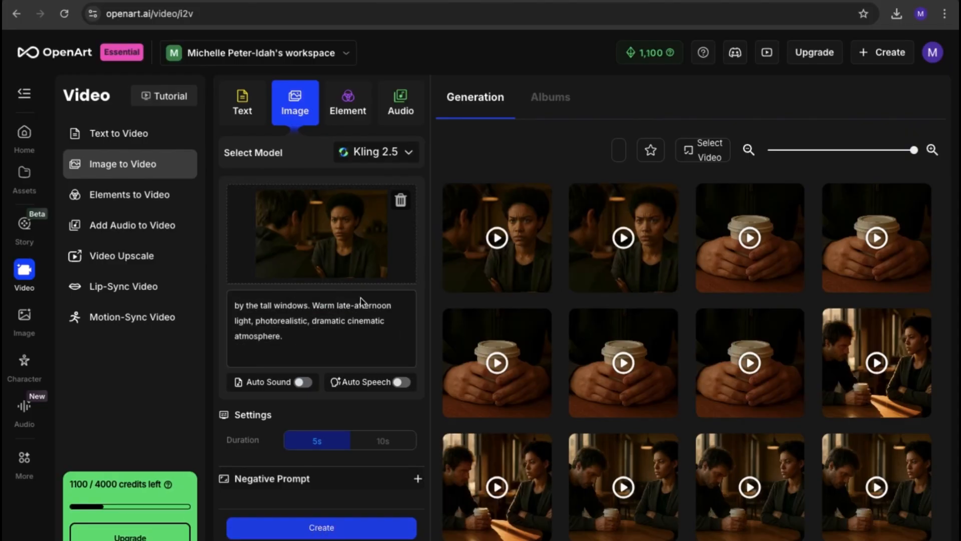
pyautogui.click(491, 272)
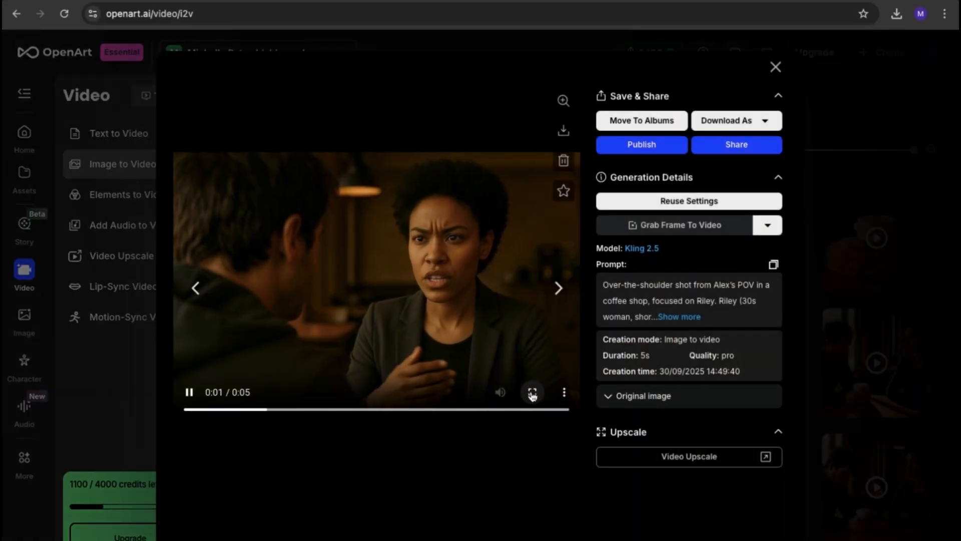
pyautogui.click(532, 393)
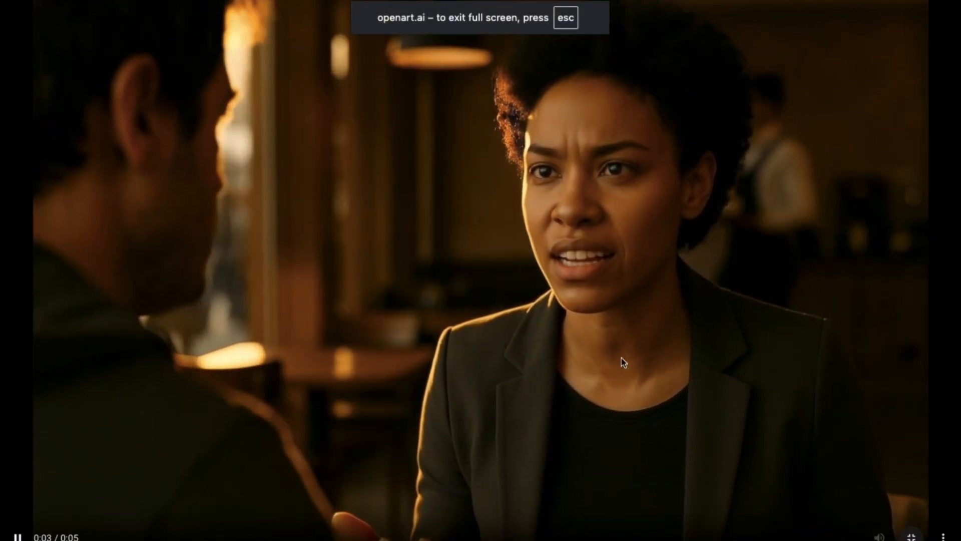
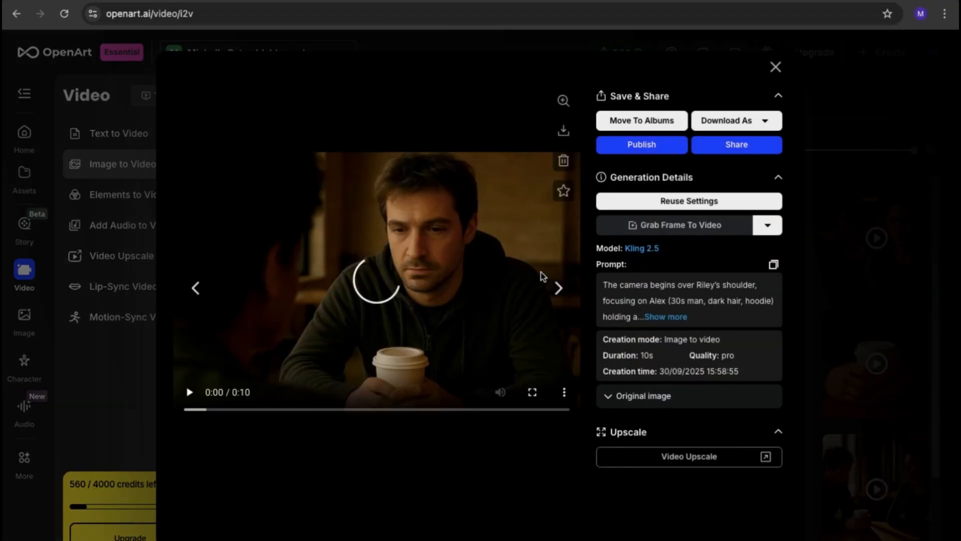
# - Play the generated 10s circling 180 shot of Alex and Riley in full screen, replay it to its midpoint, and exit full screen
pyautogui.click(532, 392)
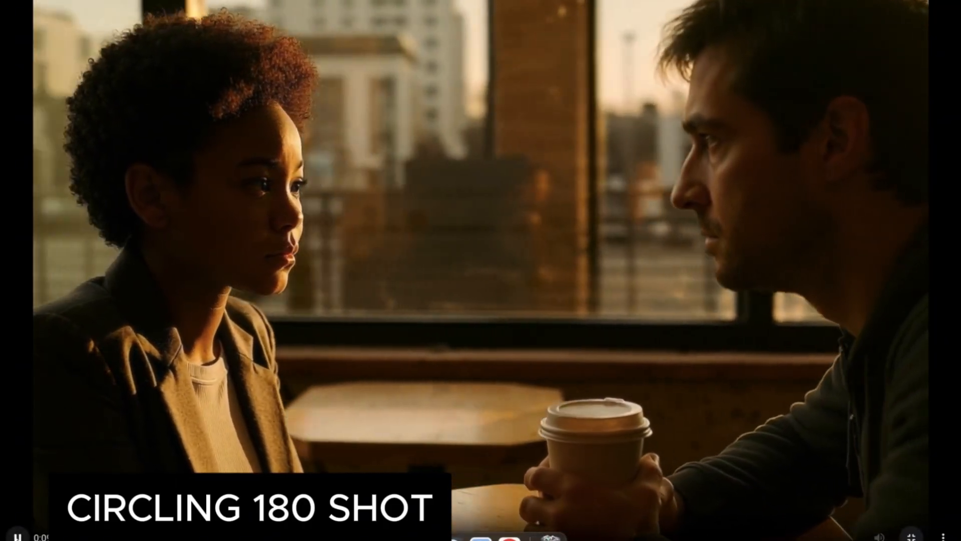
pyautogui.press('space')
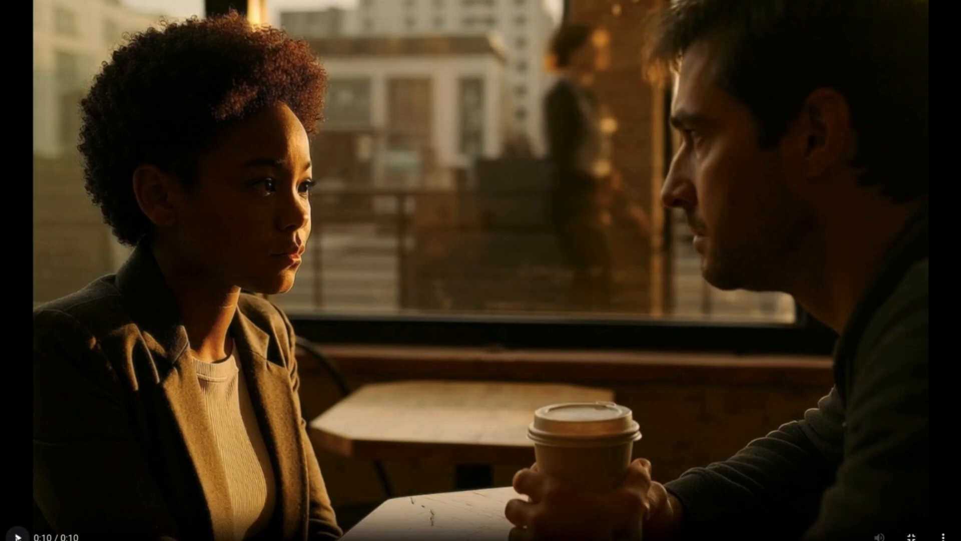
pyautogui.click(18, 537)
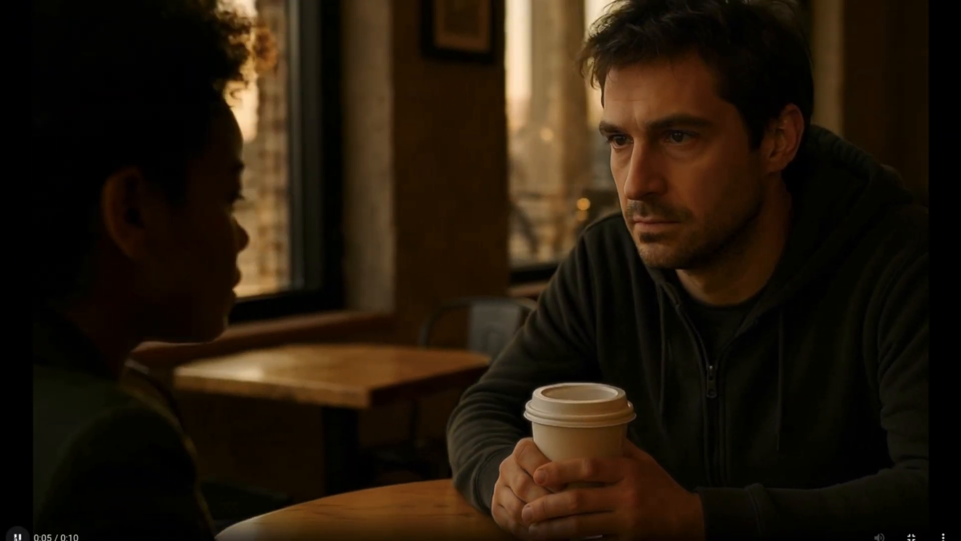
pyautogui.click(17, 537)
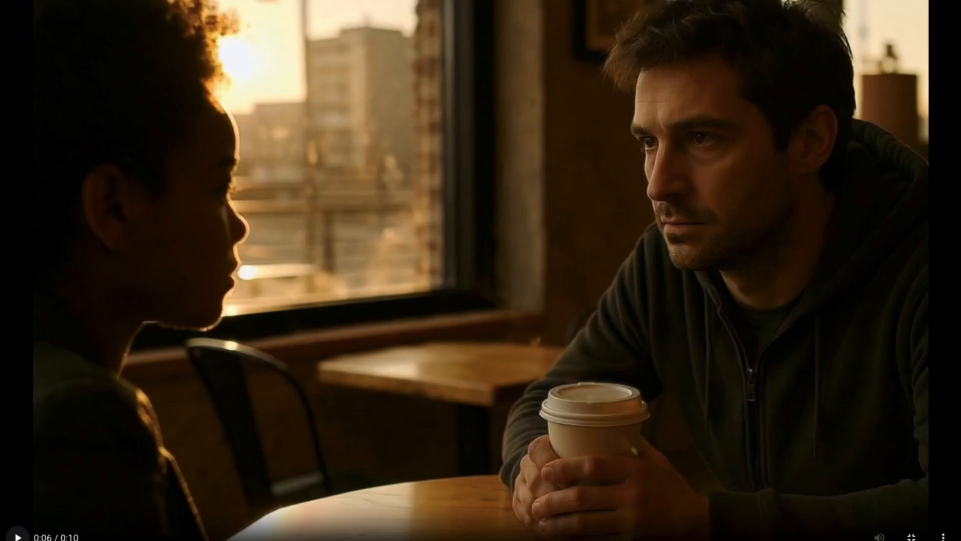
pyautogui.press('Escape')
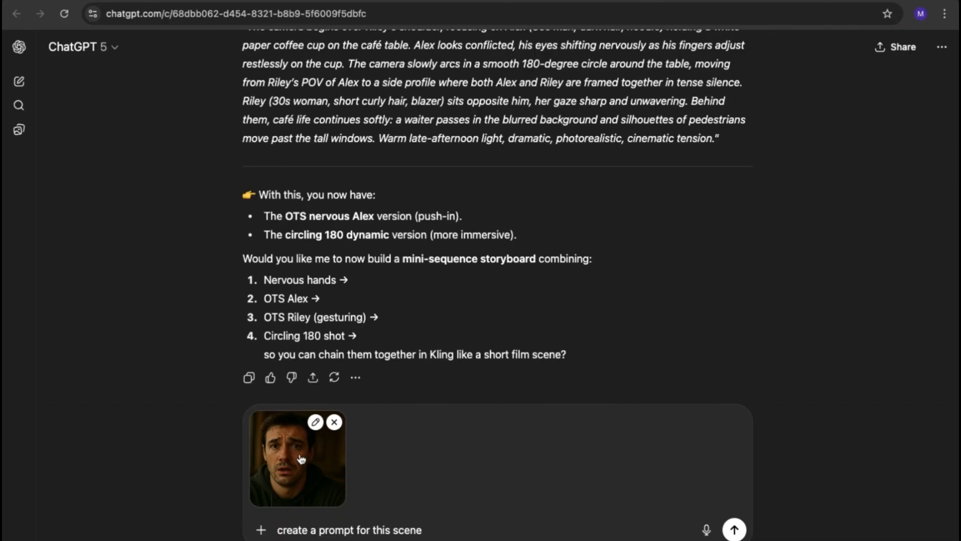
# - In ChatGPT, check the attached close-up of Alex and send it with the request "create a prompt for this scene"
pyautogui.click(301, 458)
pyautogui.click(943, 46)
pyautogui.click(734, 530)
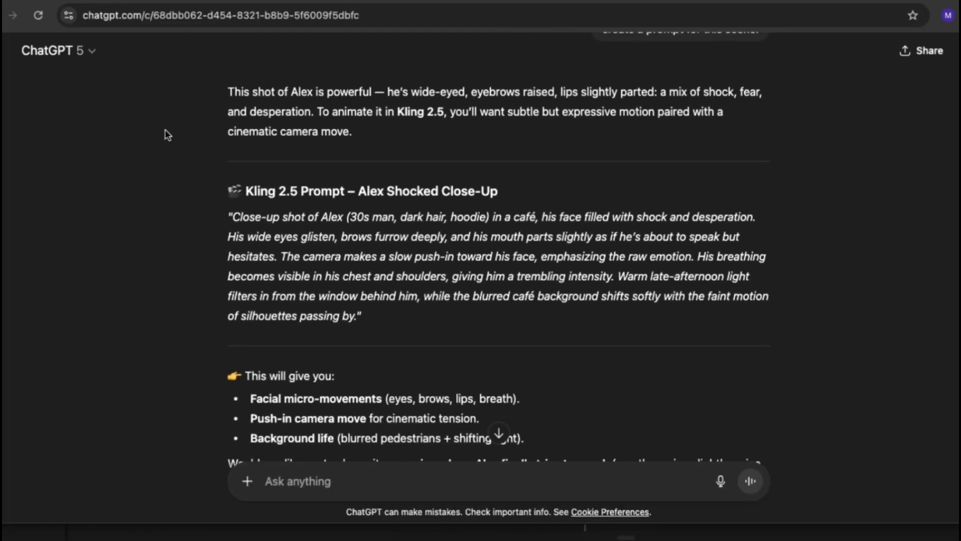
# - Copy the full "Alex Shocked Close-Up" Kling 2.5 prompt text from ChatGPT's reply
pyautogui.scroll(1, 167, 134)
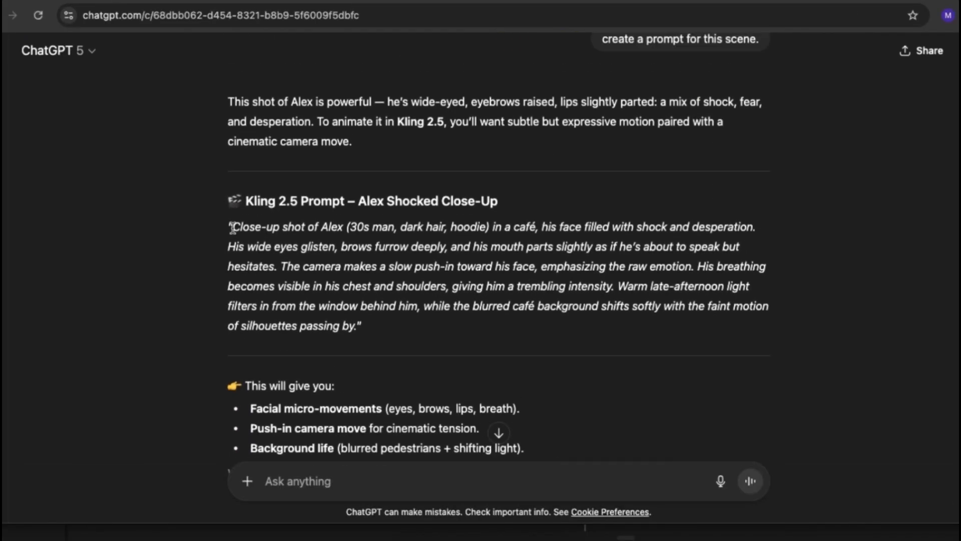
pyautogui.moveTo(233, 228); pyautogui.dragTo(361, 325)
pyautogui.rightClick(346, 291)
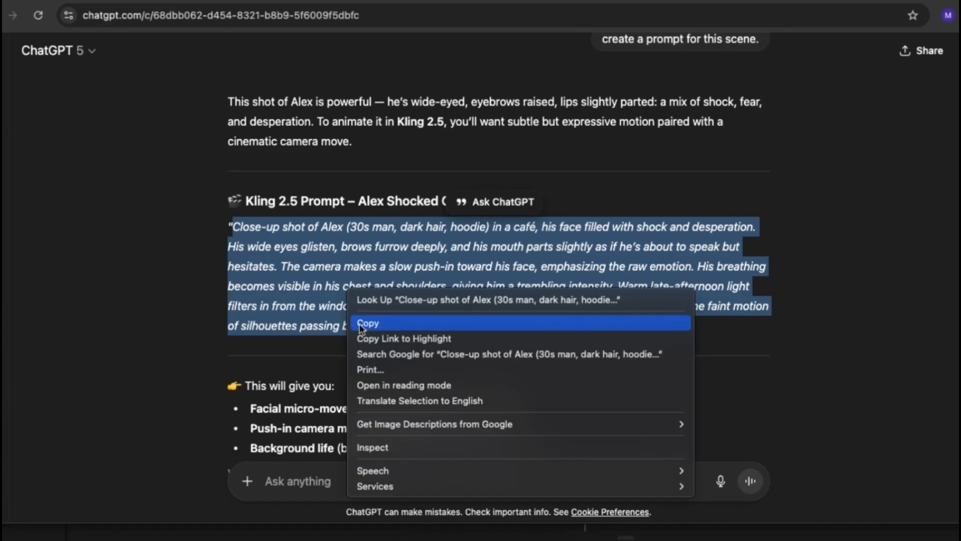
pyautogui.click(368, 323)
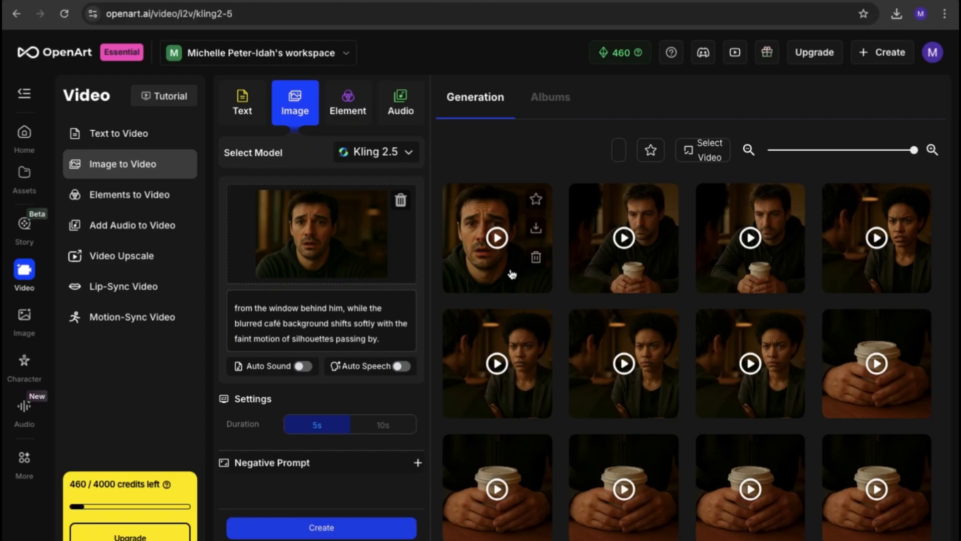
# - In OpenArt, play the generated 5s close-up video of shocked Alex in full screen and close its preview
pyautogui.click(509, 270)
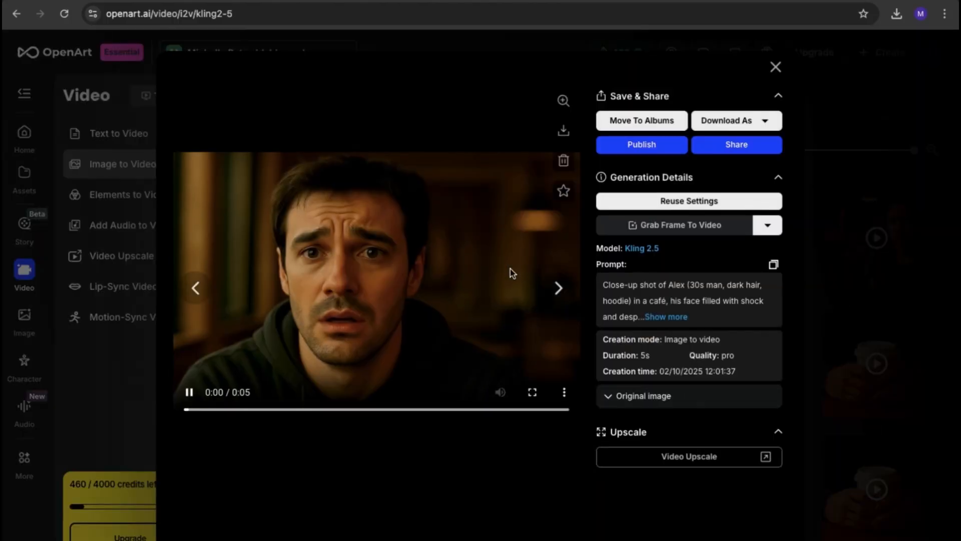
pyautogui.click(532, 392)
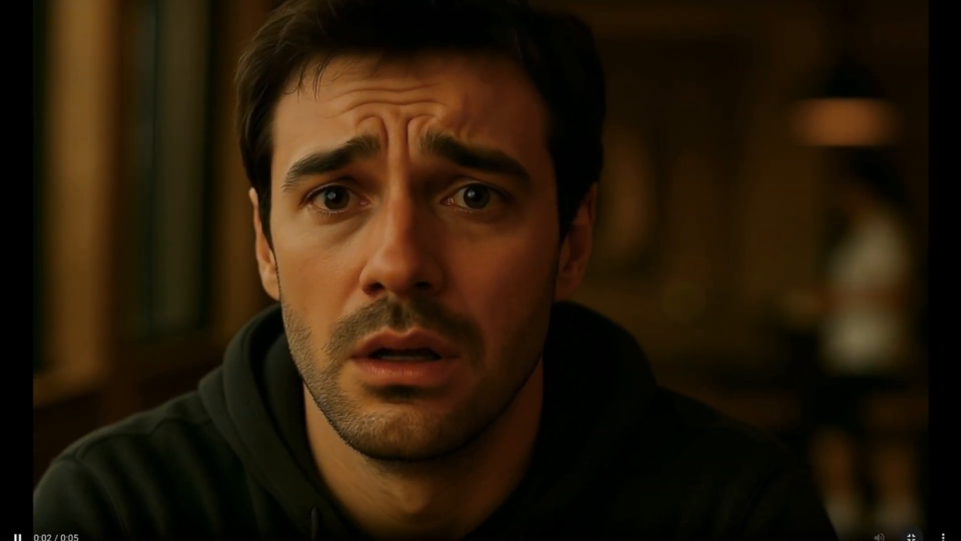
pyautogui.press('Escape')
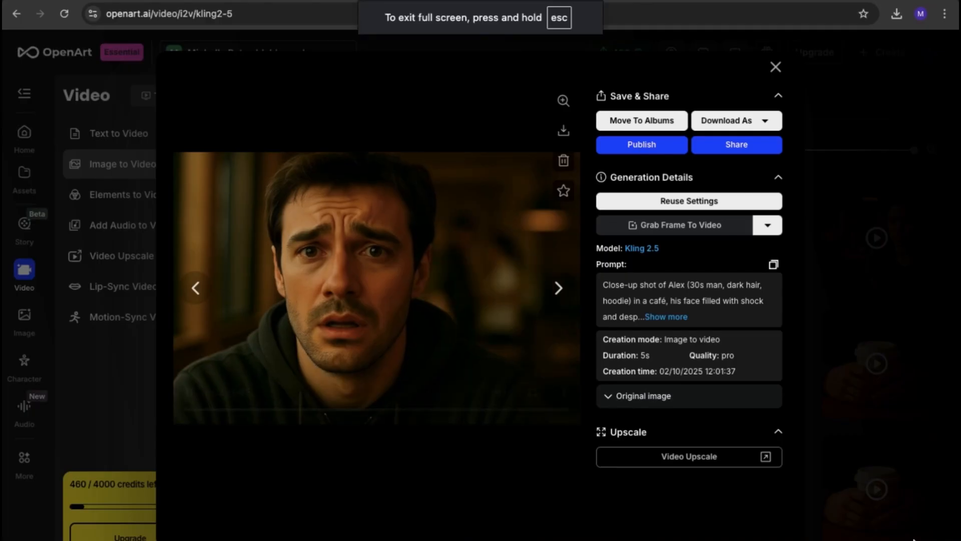
pyautogui.click(776, 68)
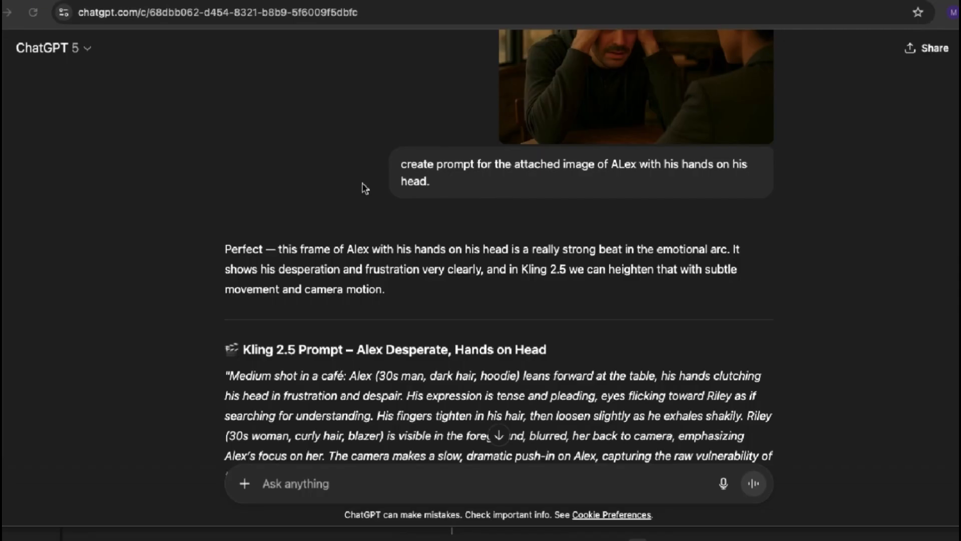
# - In ChatGPT, copy the full "Alex Desperate, Hands on Head" Kling 2.5 prompt text from the reply
pyautogui.scroll(-3, 227, 257)
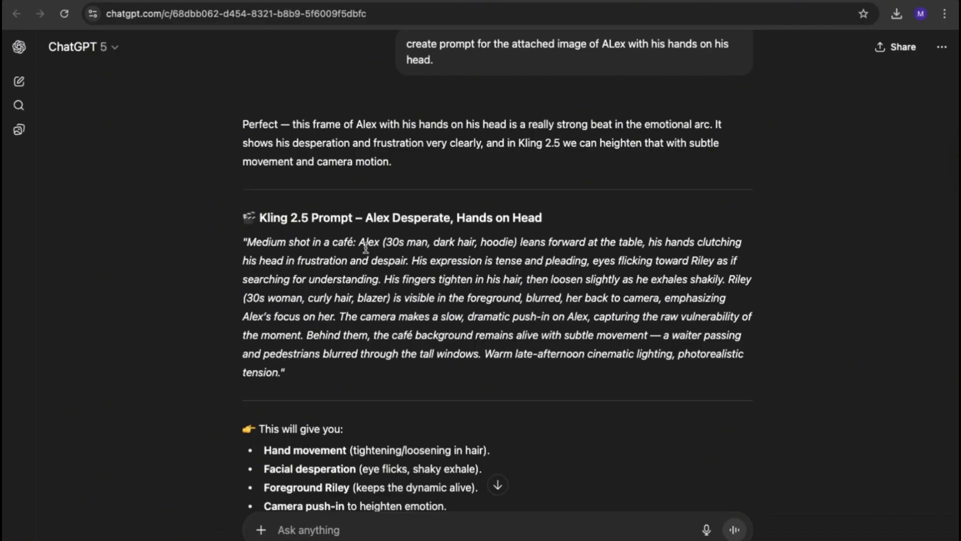
pyautogui.scroll(1, 365, 250)
pyautogui.scroll(-2, 366, 253)
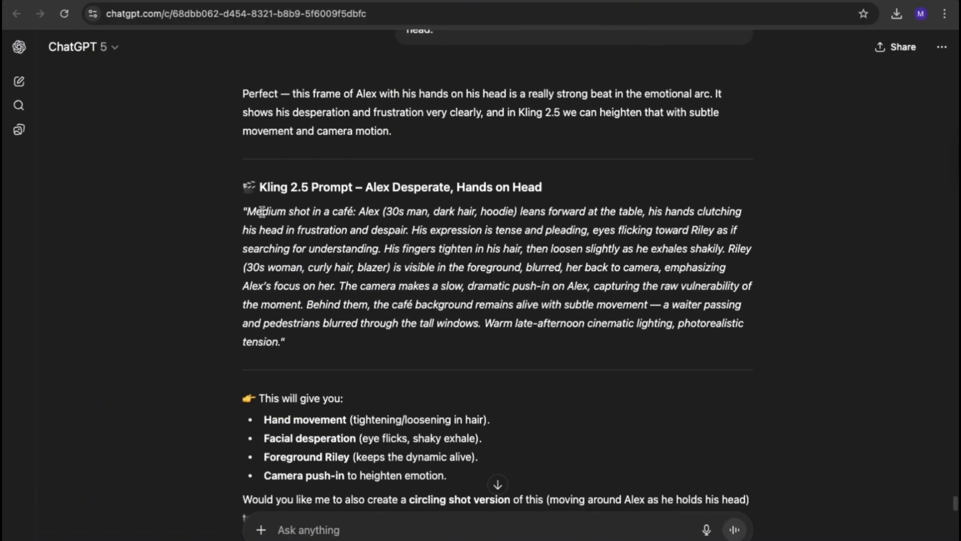
pyautogui.moveTo(246, 211); pyautogui.dragTo(294, 338)
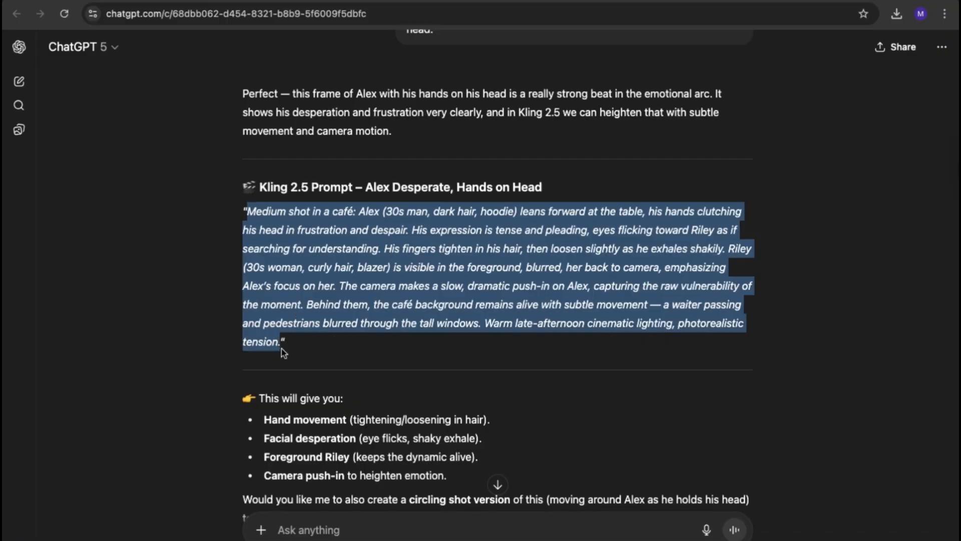
pyautogui.rightClick(277, 254)
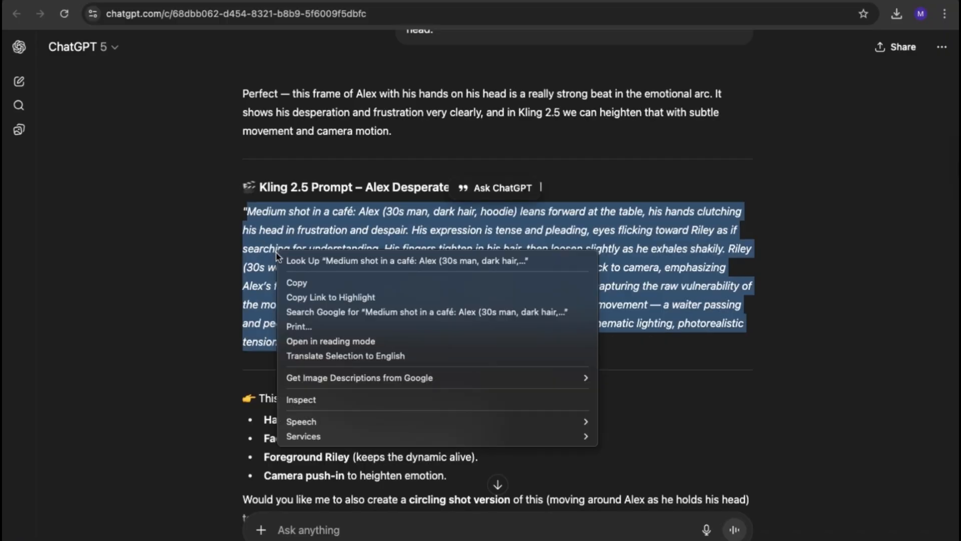
pyautogui.click(303, 283)
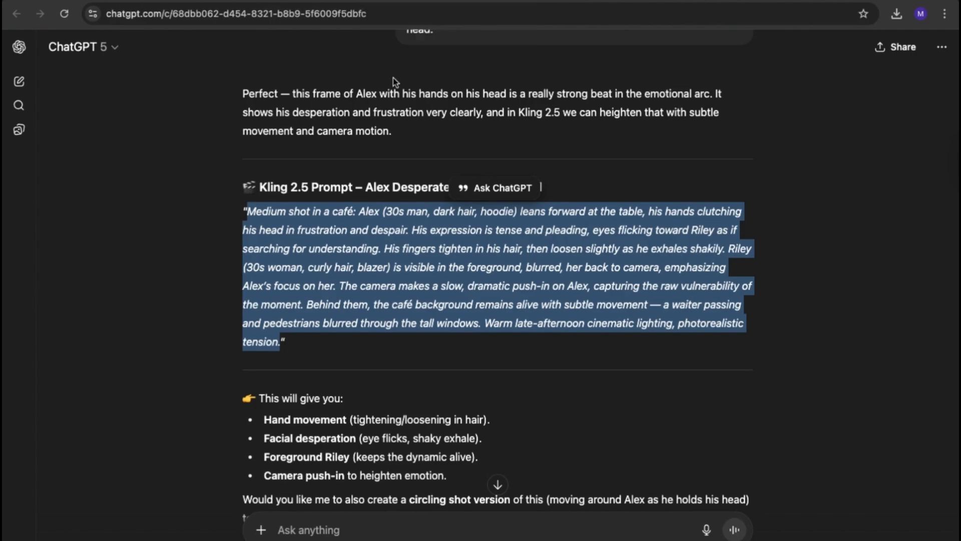
pyautogui.scroll(4, 392, 79)
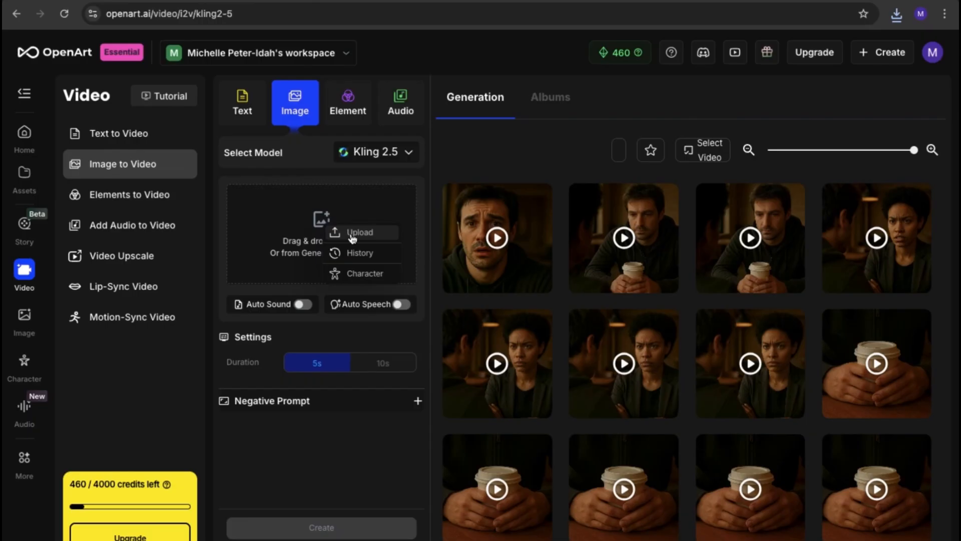
# - Upload "Alex hands on head.png" from the AIFB Introductory scene folder as OpenArt's image-to-video source
pyautogui.click(352, 235)
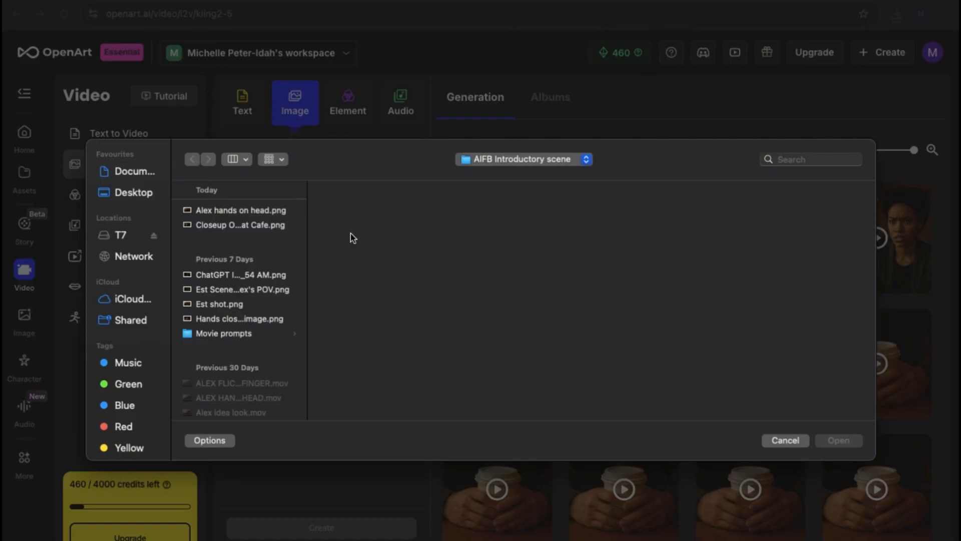
pyautogui.click(232, 212)
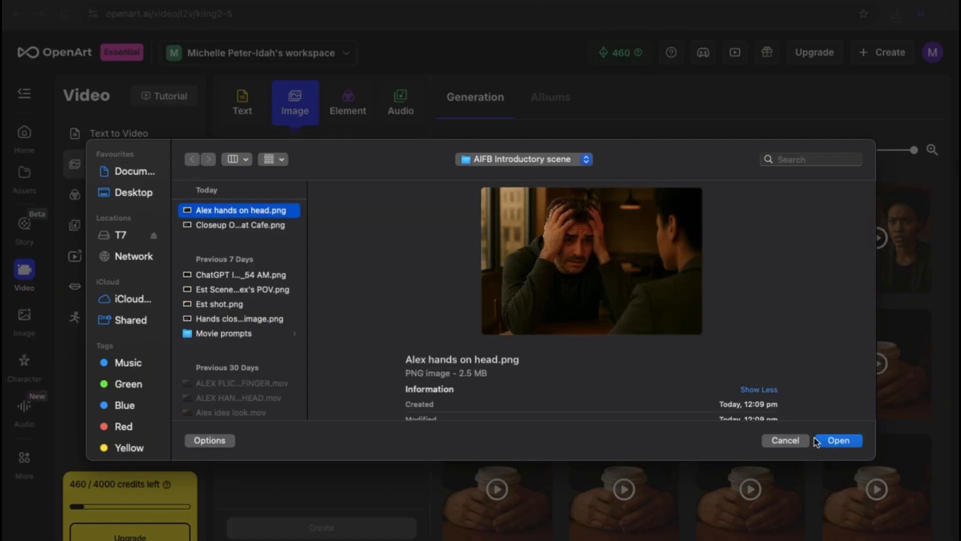
pyautogui.click(838, 440)
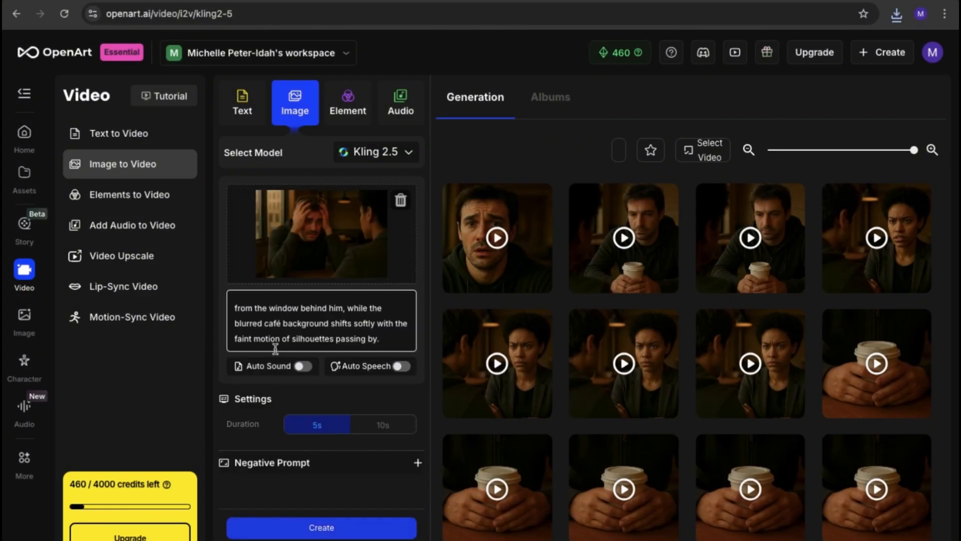
# - Replace the video description with the copied hands-on-head prompt and generate the 5s Kling 2.5 video
pyautogui.hotkey('ctrl', 'a')
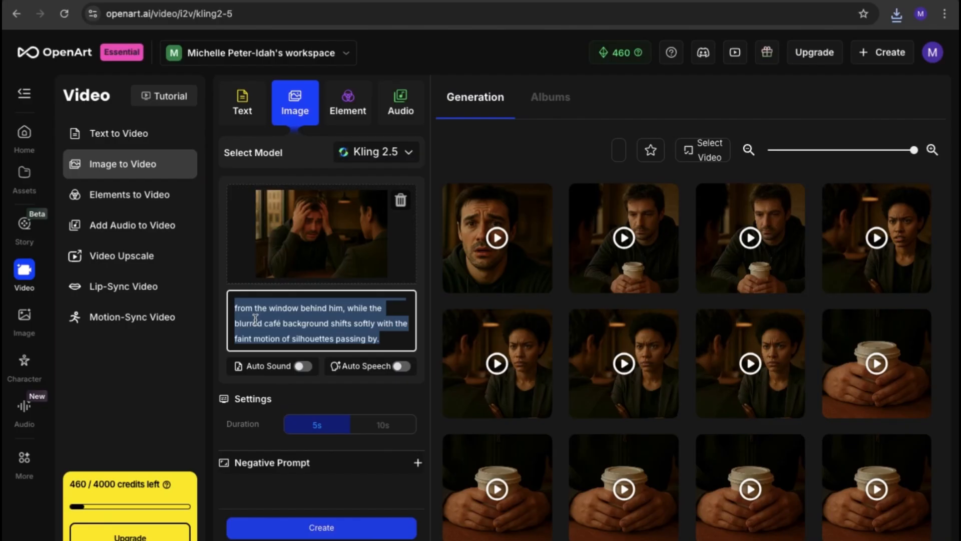
pyautogui.hotkey('ctrl', 'v')
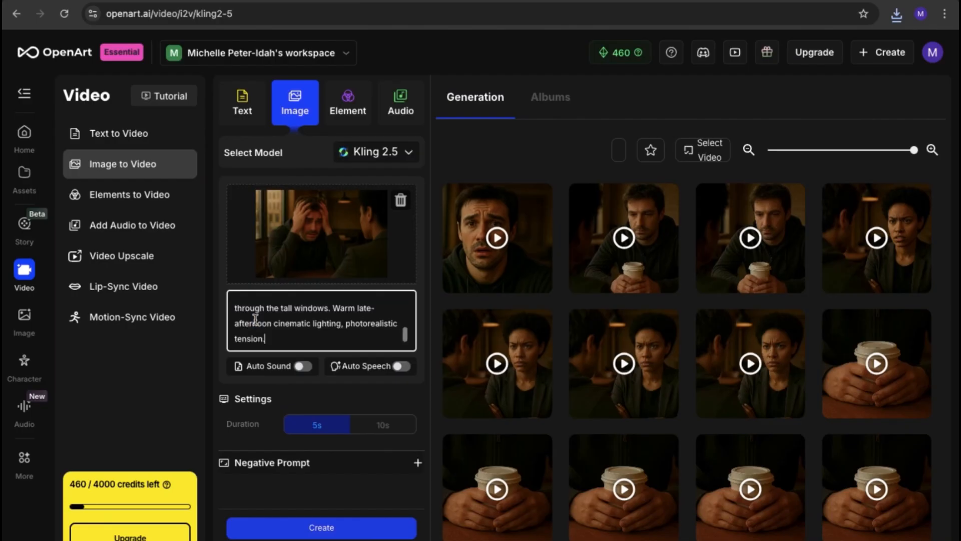
pyautogui.click(317, 532)
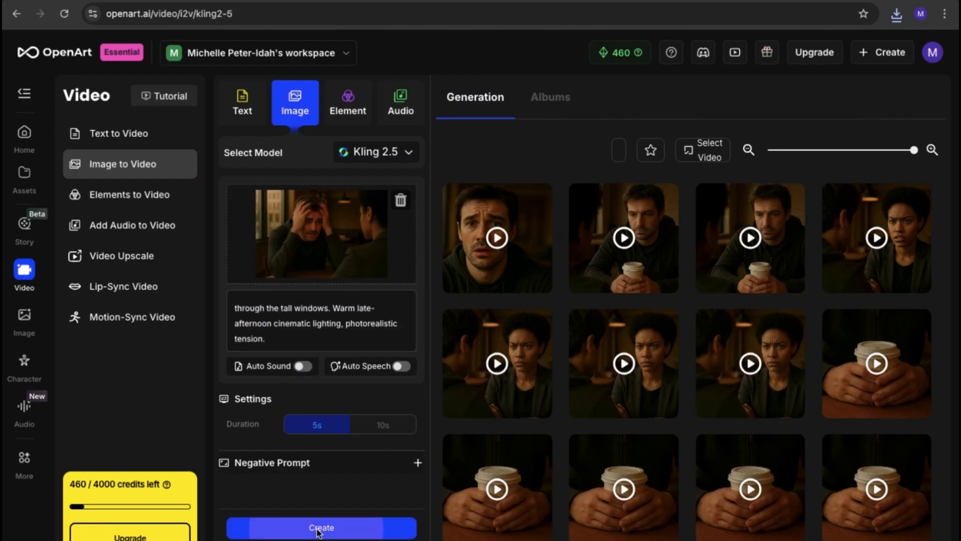
# - Play the generated video of Alex with his hands on his head in full screen and close its preview
pyautogui.click(473, 265)
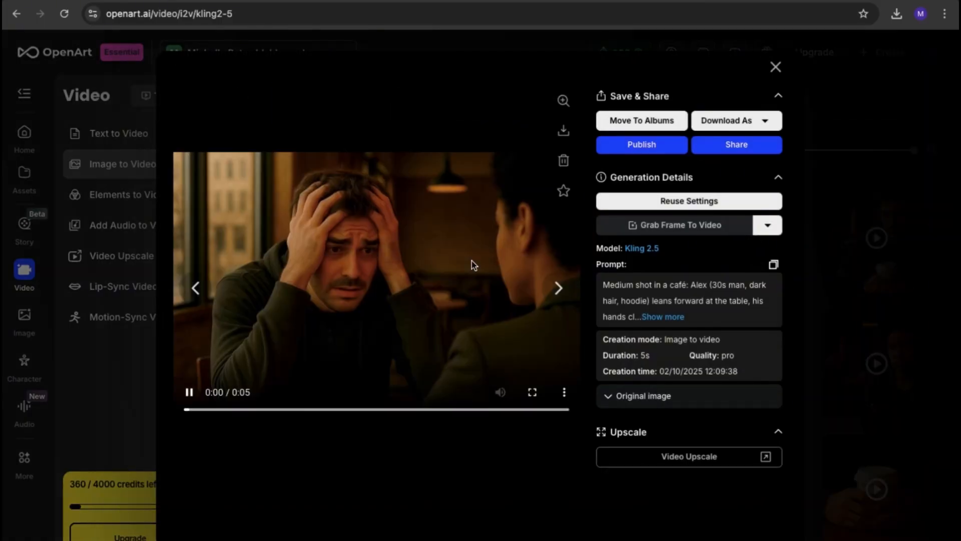
pyautogui.click(532, 393)
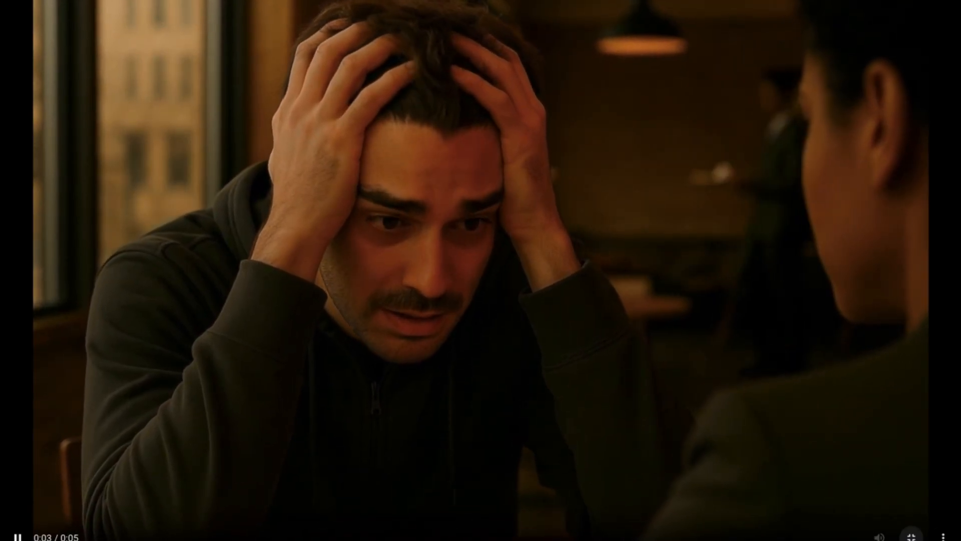
pyautogui.click(912, 537)
pyautogui.click(775, 67)
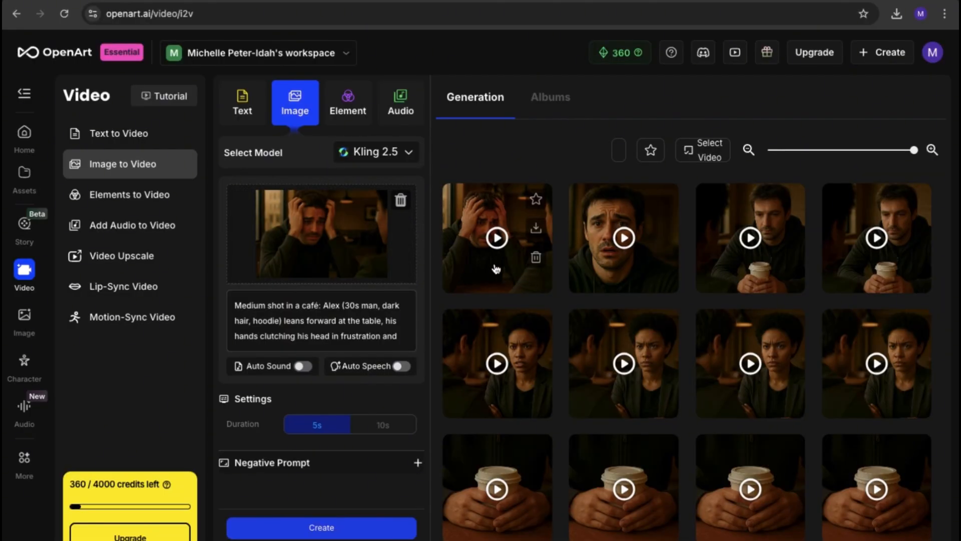
# - Reopen the hands-on-head video and grab its last frame as the source image for the next video
pyautogui.click(496, 269)
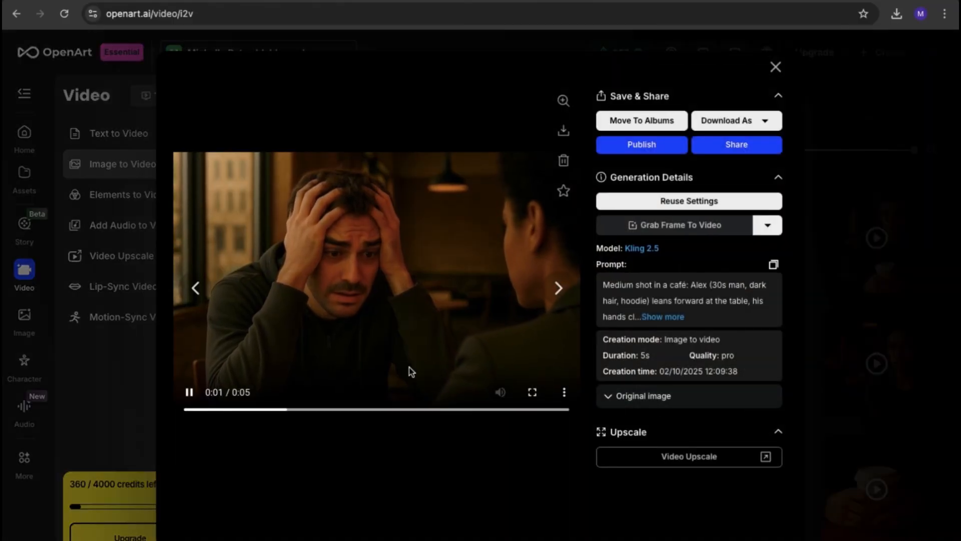
pyautogui.click(766, 229)
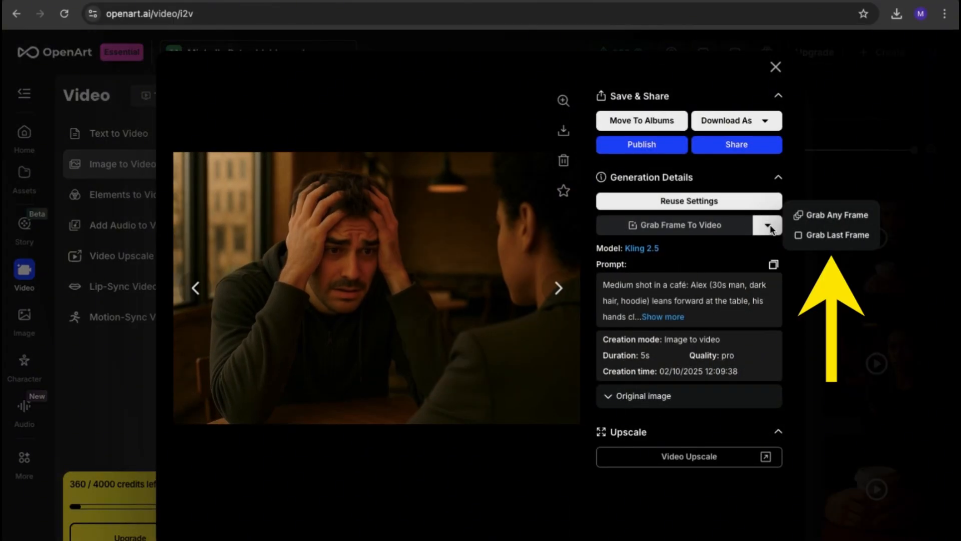
pyautogui.click(820, 236)
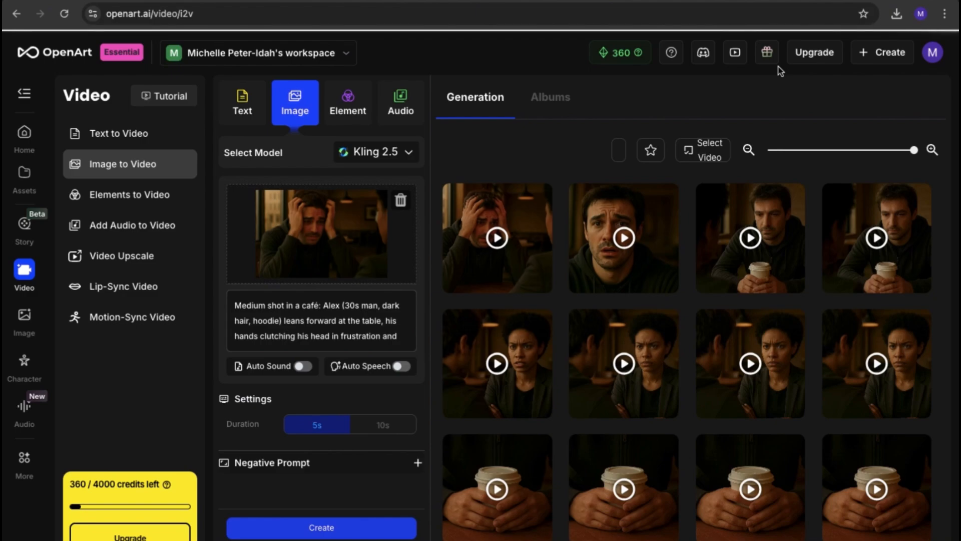
pyautogui.click(365, 348)
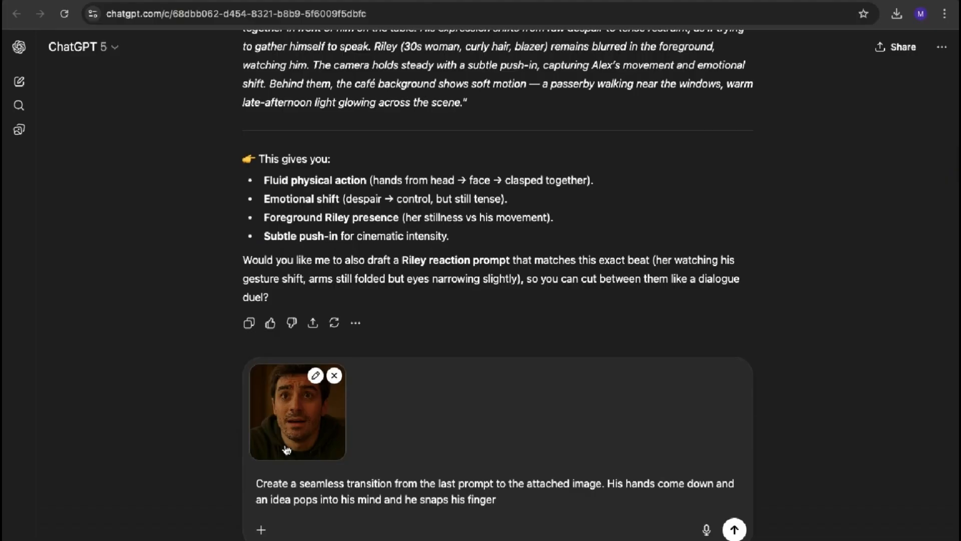
# - Send ChatGPT the attached Alex image with the seamless-transition and finger-snap request, then highlight "snaps his fingers" in the resulting prompt
pyautogui.click(739, 533)
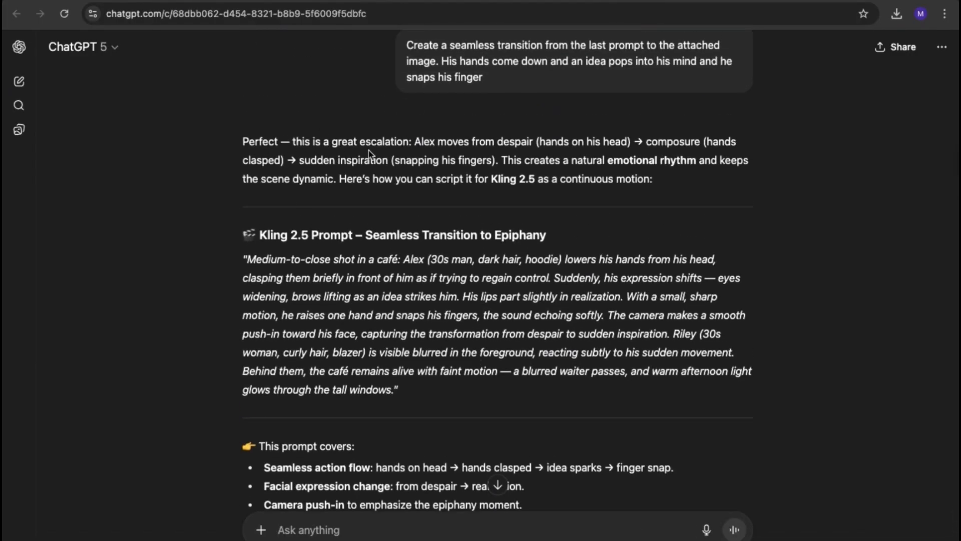
pyautogui.scroll(-3, 495, 333)
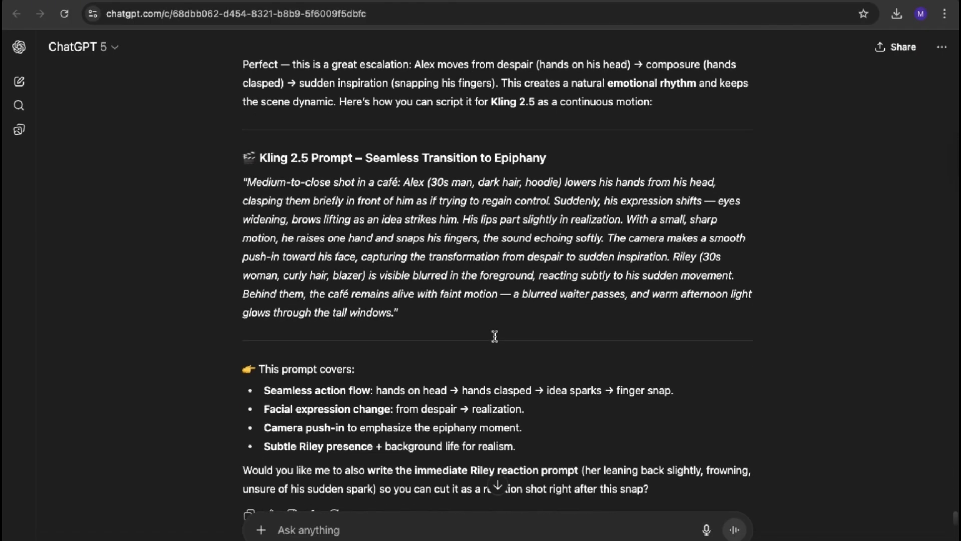
pyautogui.scroll(-1, 495, 336)
pyautogui.moveTo(397, 193); pyautogui.dragTo(476, 195)
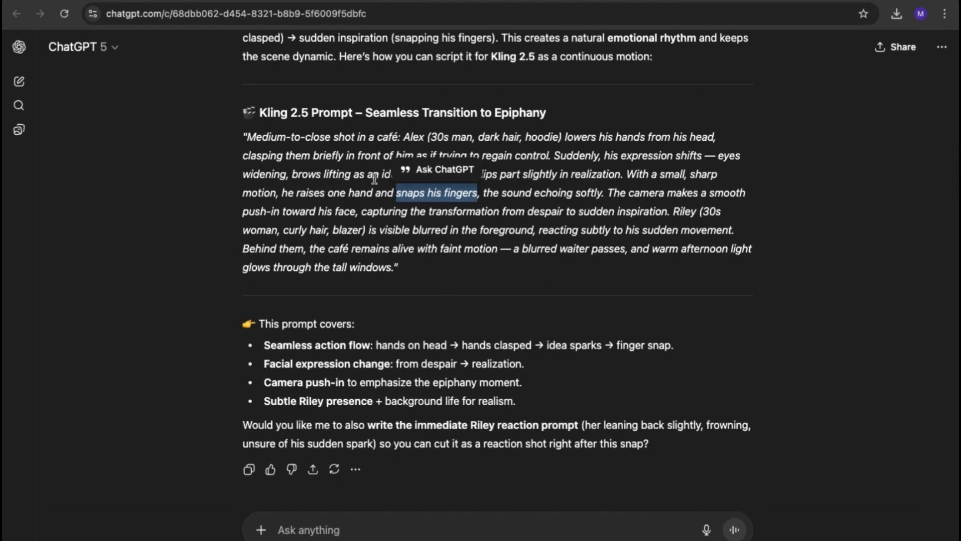
# - Copy the Kling 2.5 finger-snap prompt from ChatGPT, replace OpenArt's video description with it and generate the 5s Kling 2.5 video
pyautogui.moveTo(246, 141); pyautogui.dragTo(389, 273)
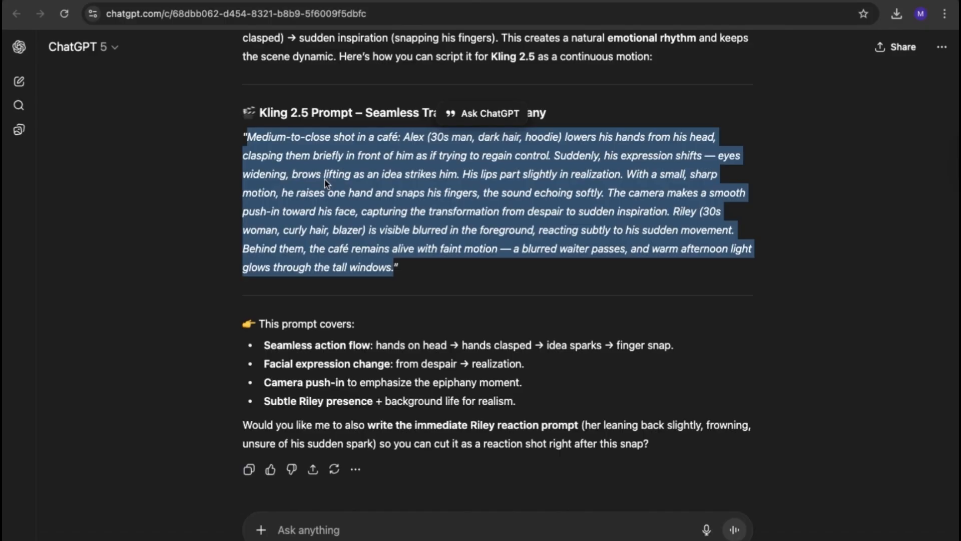
pyautogui.rightClick(327, 179)
pyautogui.click(344, 209)
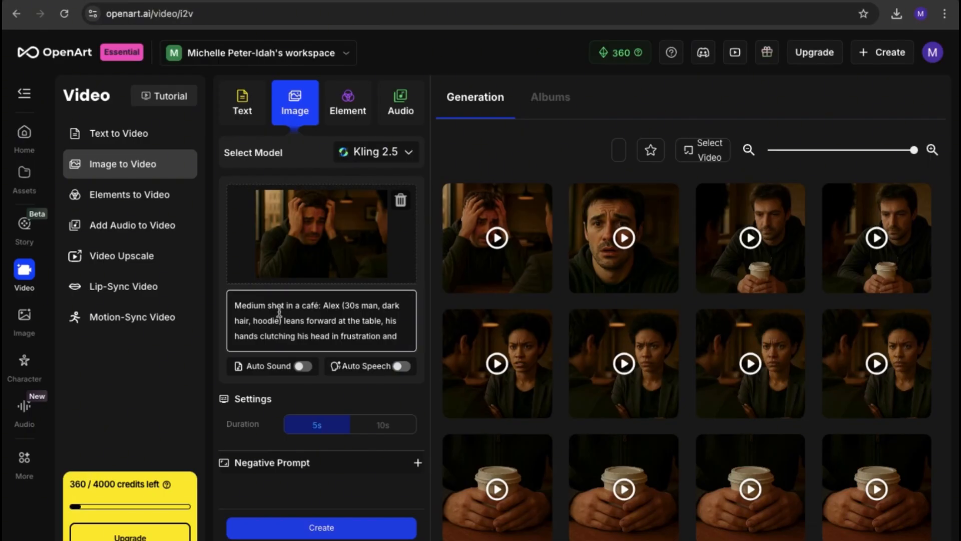
pyautogui.click(279, 311)
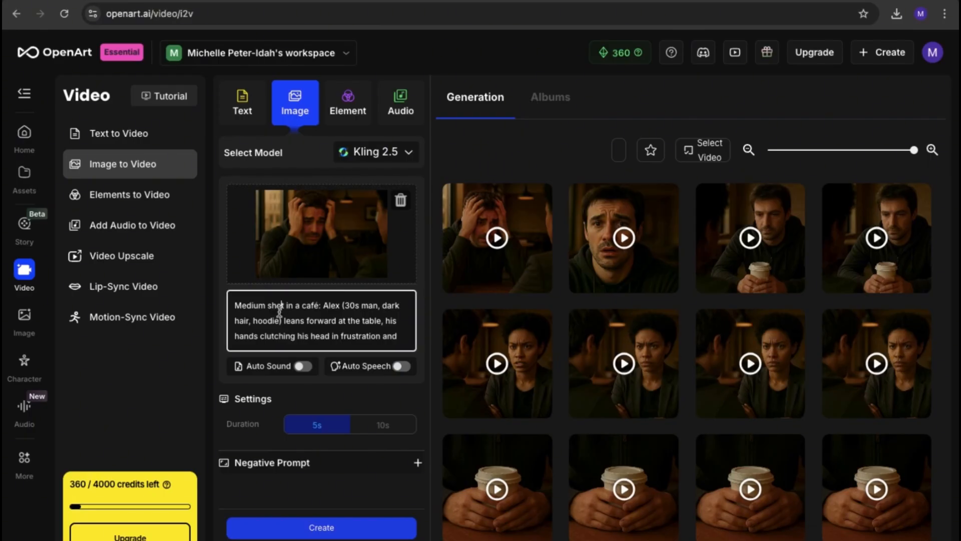
pyautogui.hotkey('ctrl', 'a')
pyautogui.hotkey('ctrl', 'v')
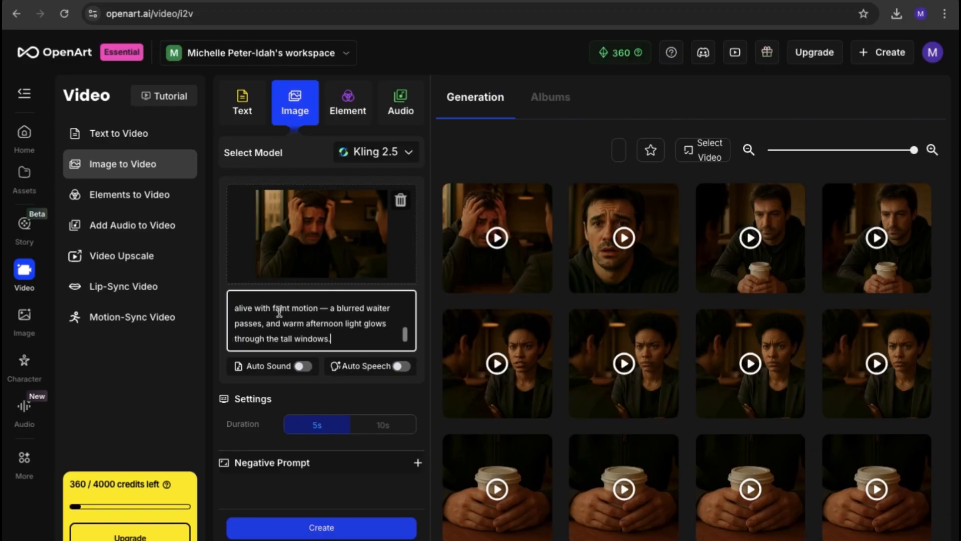
pyautogui.click(299, 528)
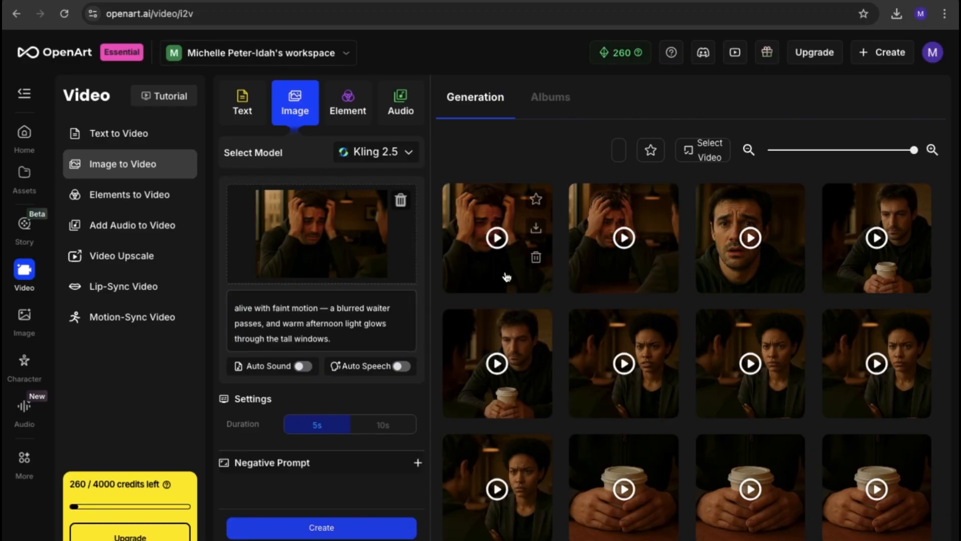
# - Play the newly generated finger-snap video in full screen and close its preview
pyautogui.click(472, 269)
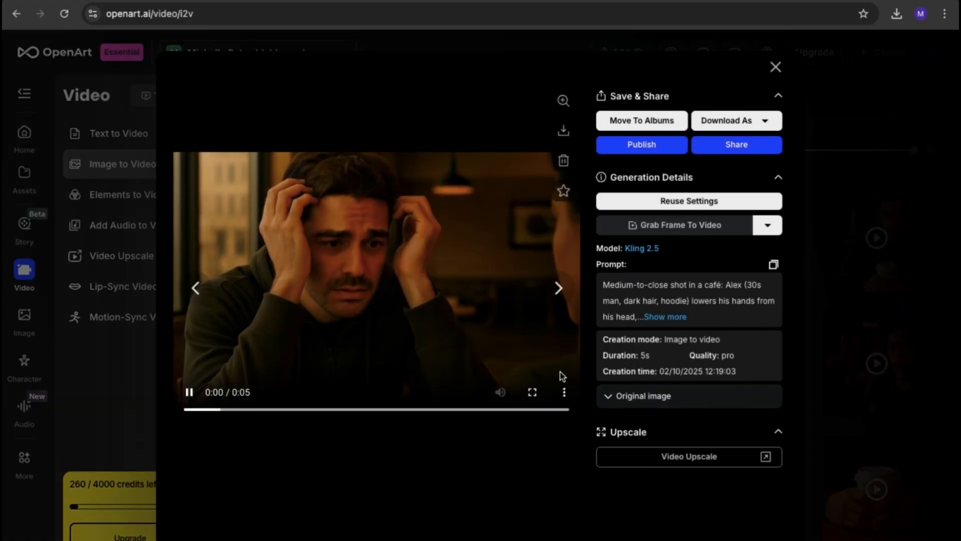
pyautogui.click(532, 392)
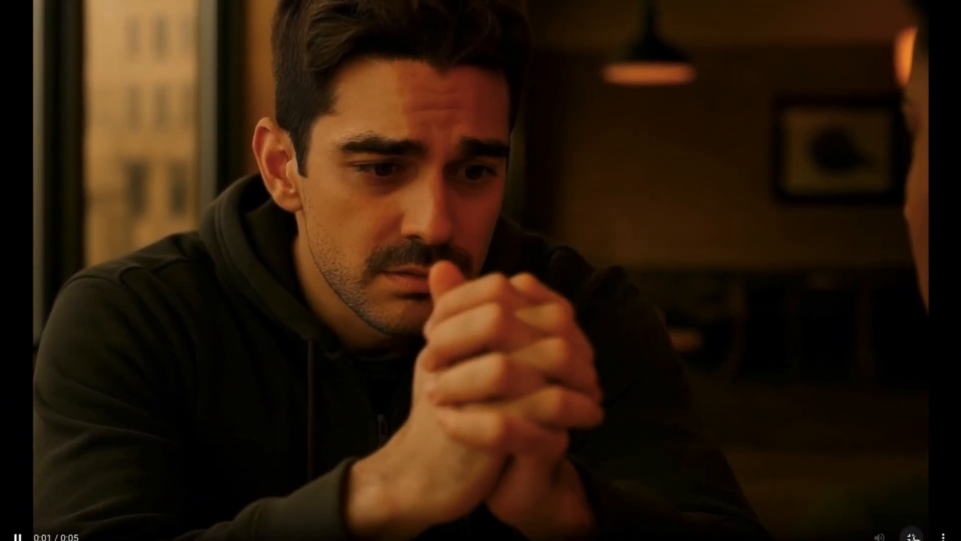
pyautogui.click(912, 536)
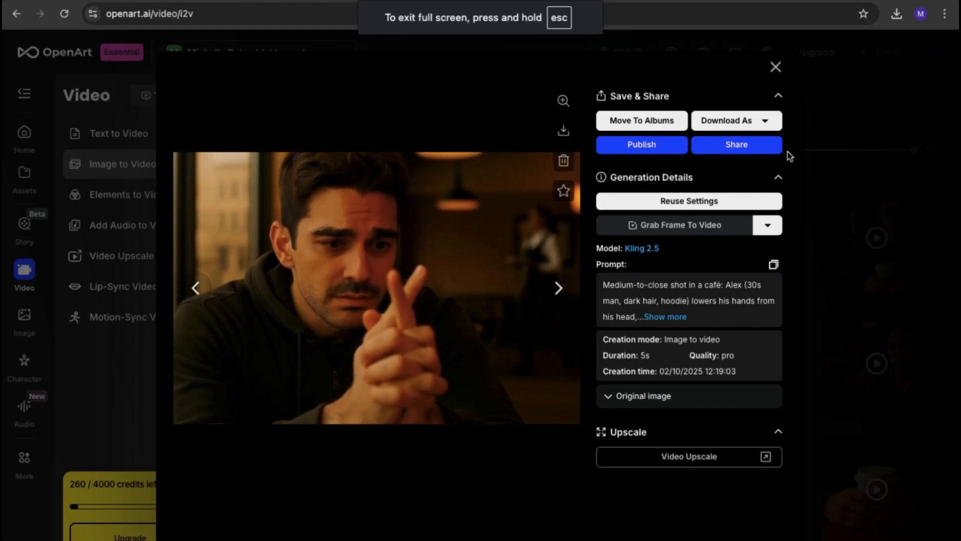
pyautogui.click(775, 66)
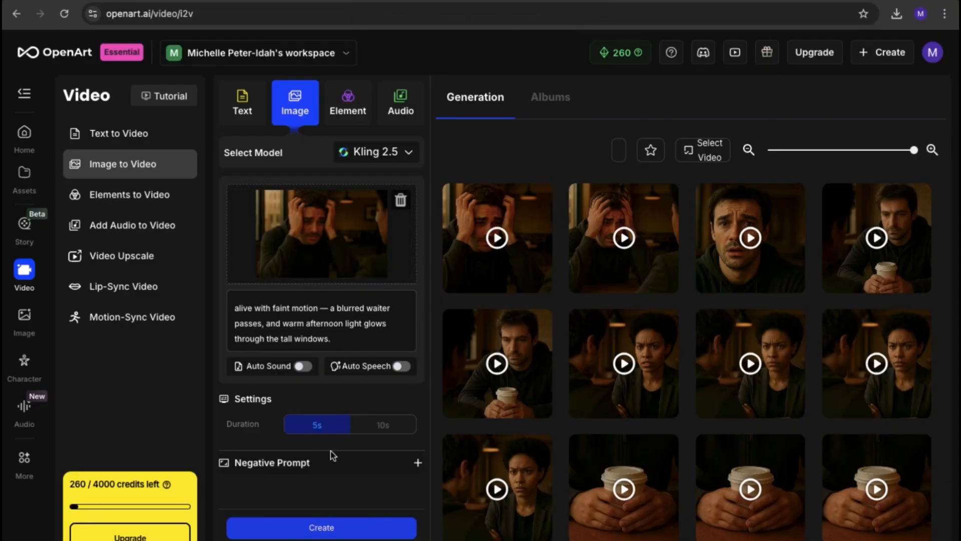
# - Generate the Kling 2.5 finger-snap video again with the same settings and play the new result in full screen
pyautogui.click(323, 530)
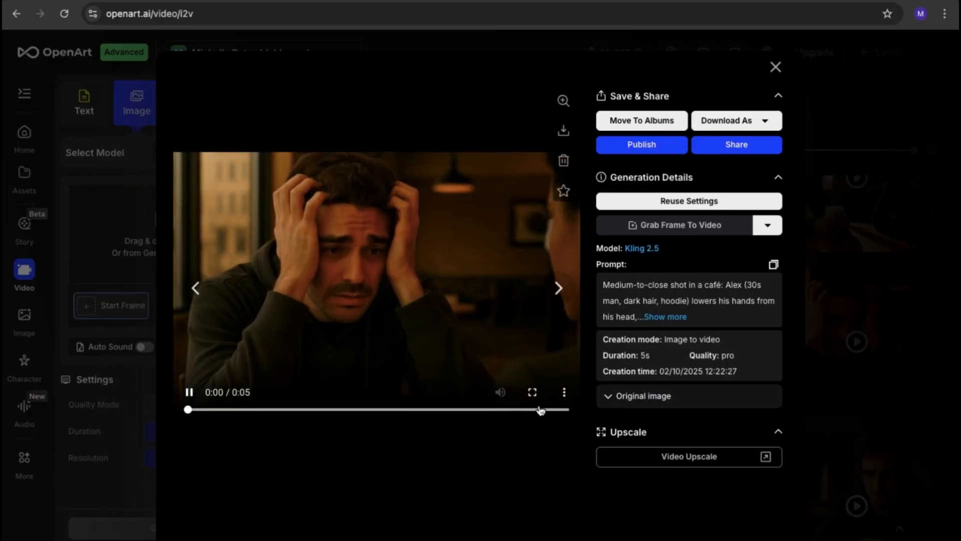
pyautogui.click(532, 392)
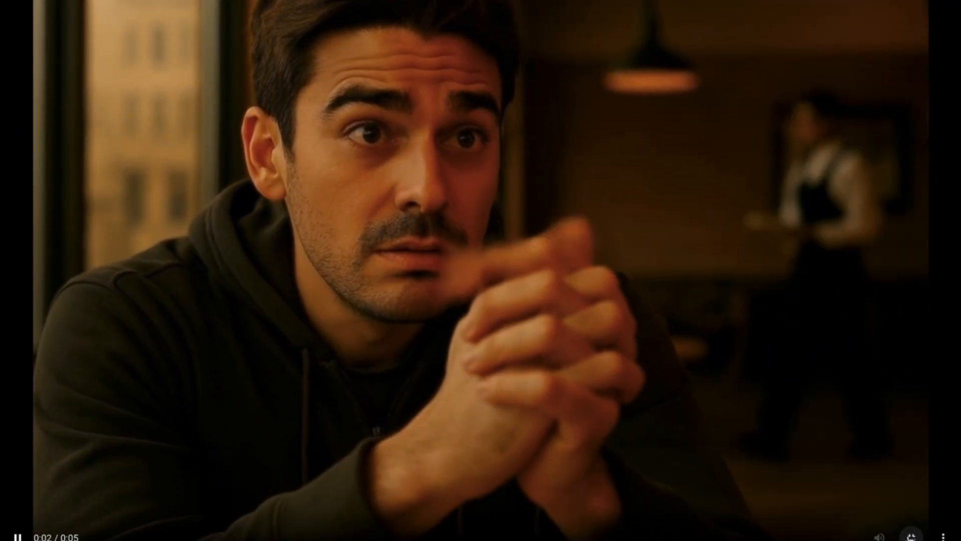
pyautogui.click(910, 536)
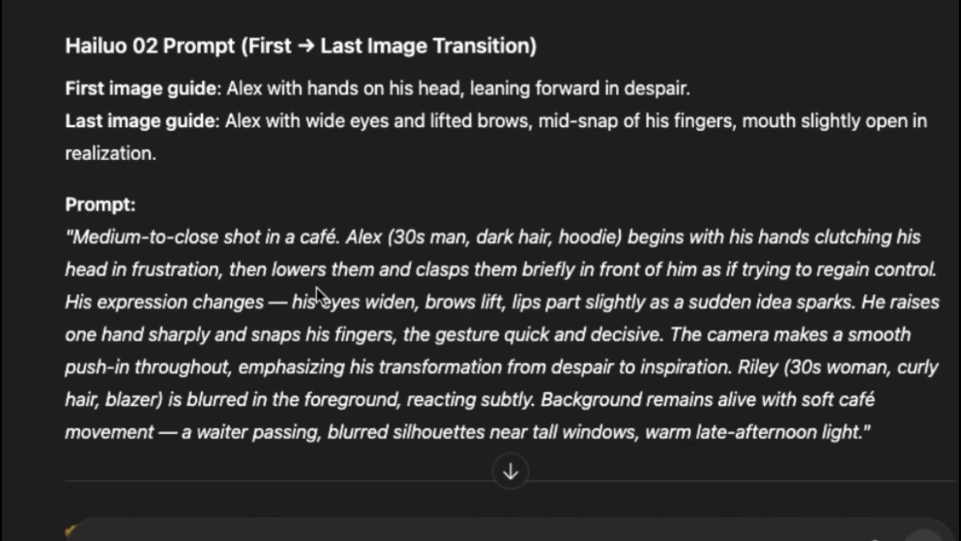
# - Copy the full Hailuo 02 first-to-last-image transition prompt from the ChatGPT reply
pyautogui.scroll(-4, 316, 287)
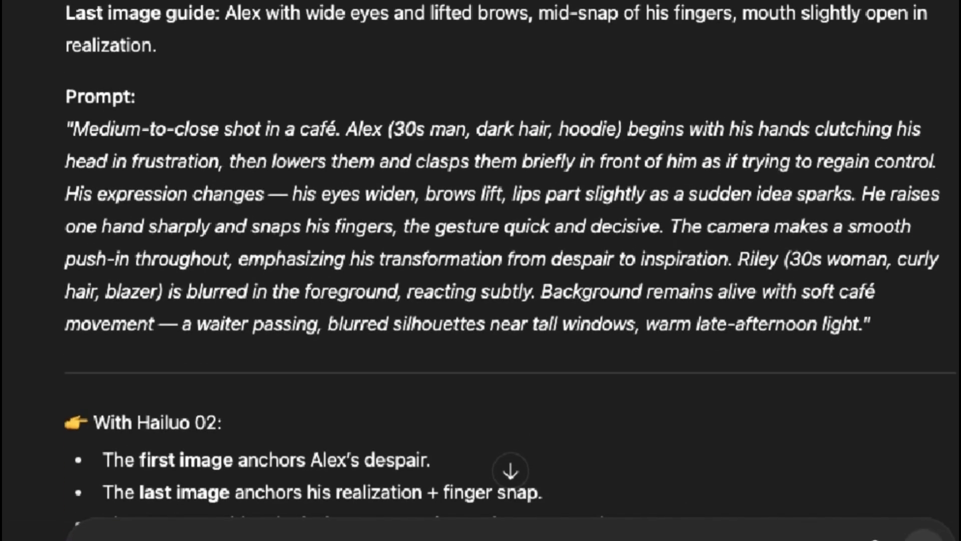
pyautogui.scroll(-2, 166, 157)
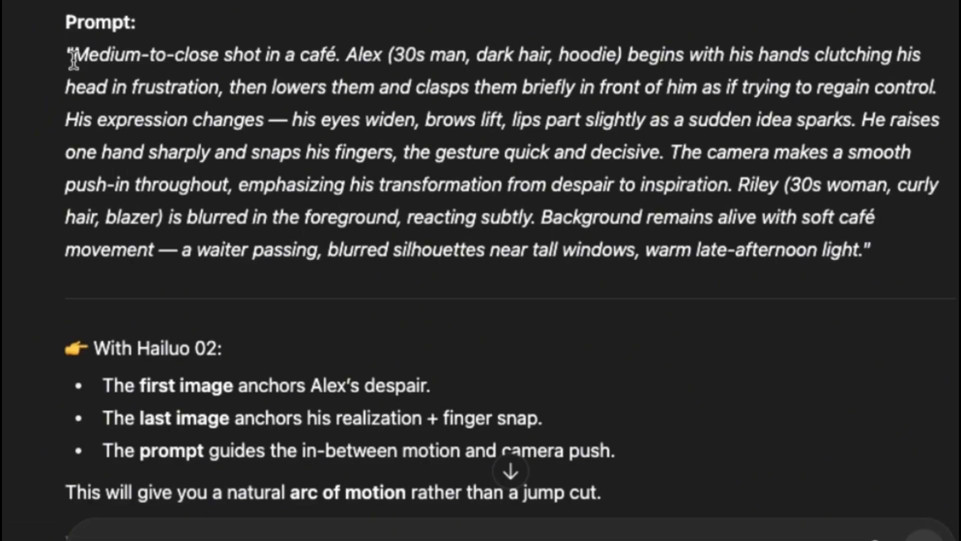
pyautogui.moveTo(73, 60); pyautogui.dragTo(865, 262)
pyautogui.rightClick(603, 161)
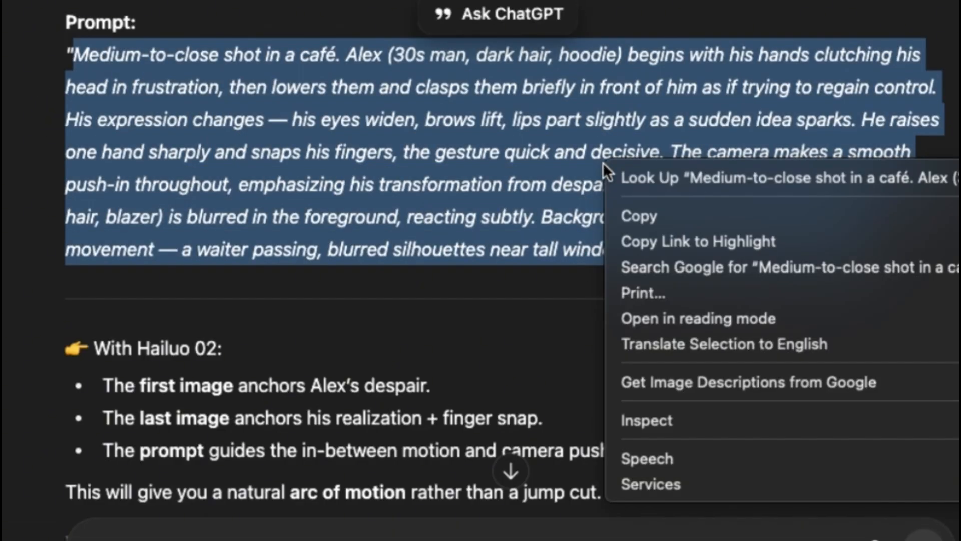
pyautogui.click(613, 218)
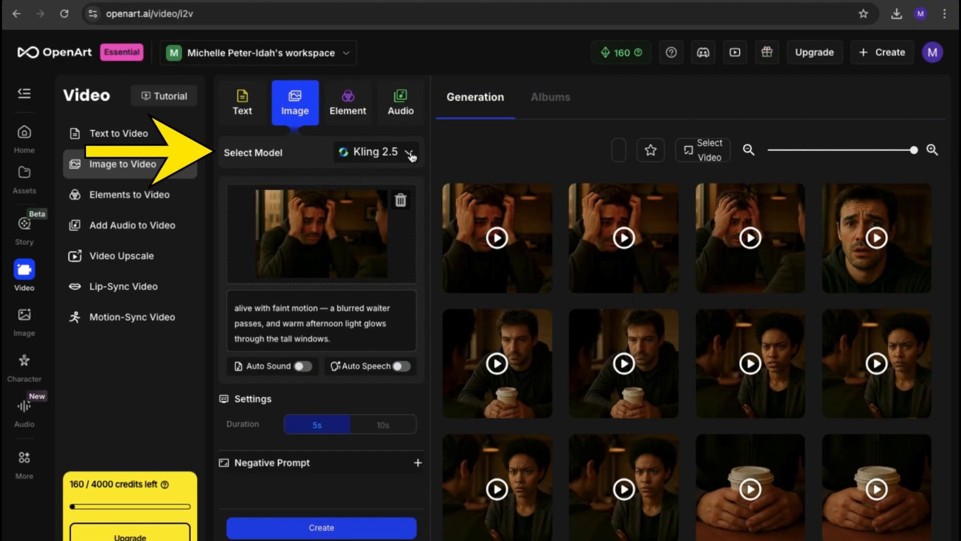
# - Switch OpenArt's video model to Seedance 1.0 and upload "Alex hands on head.png" as the start frame
pyautogui.click(410, 154)
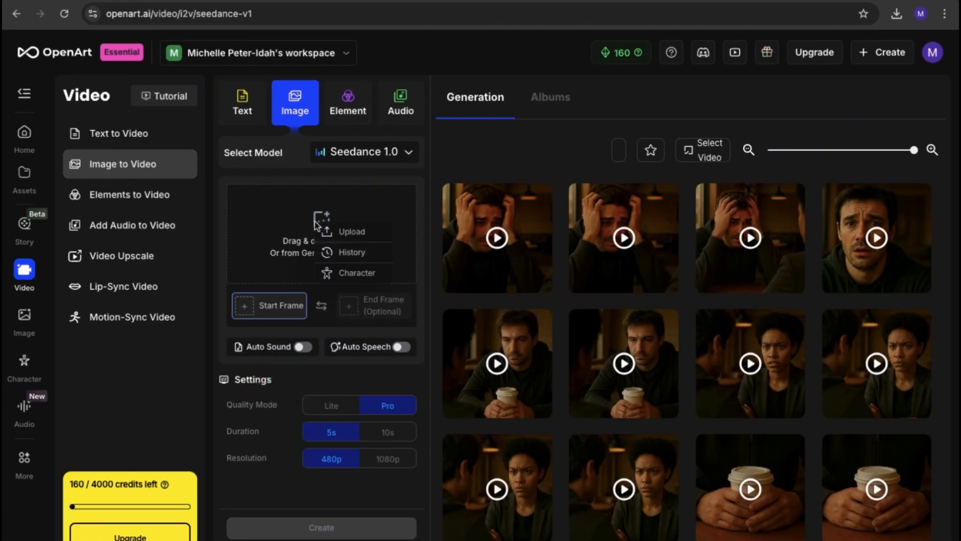
pyautogui.click(338, 233)
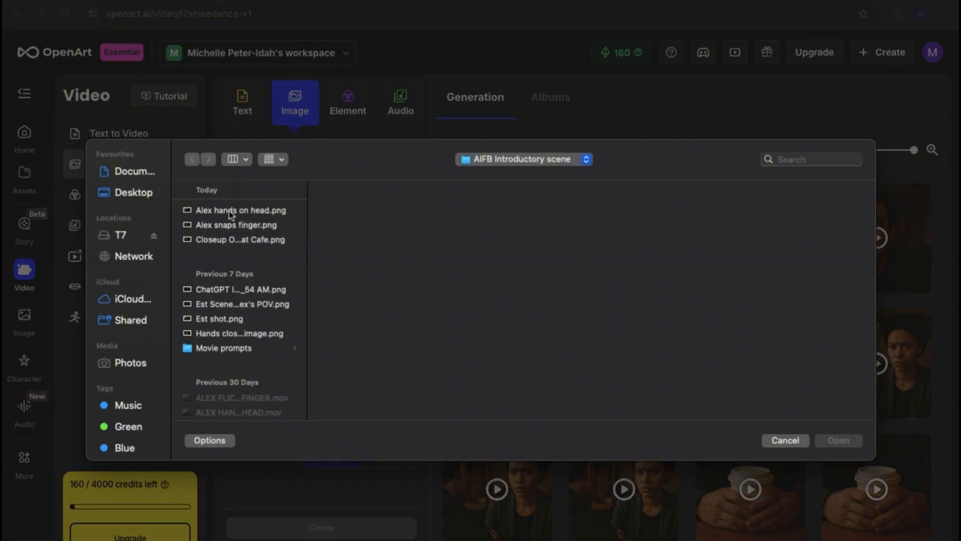
pyautogui.click(231, 212)
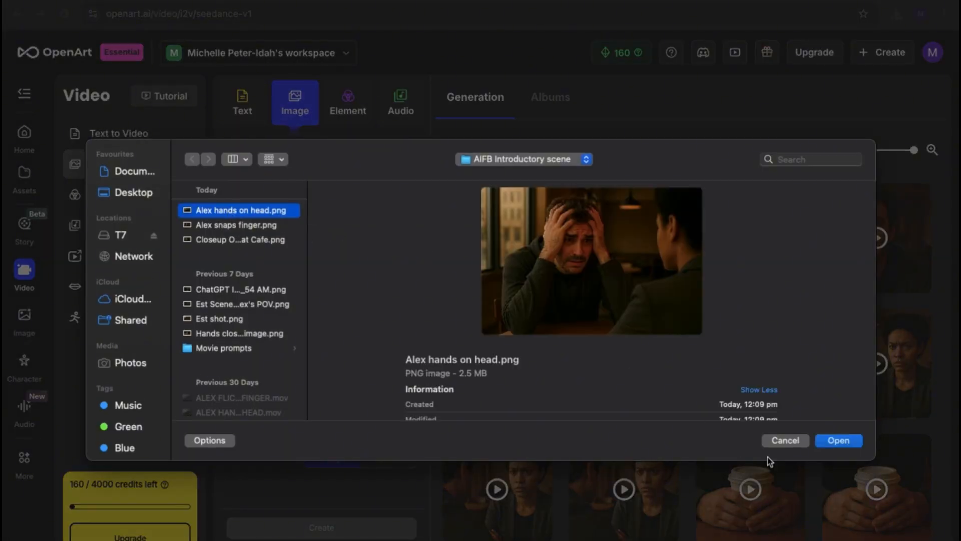
pyautogui.click(832, 444)
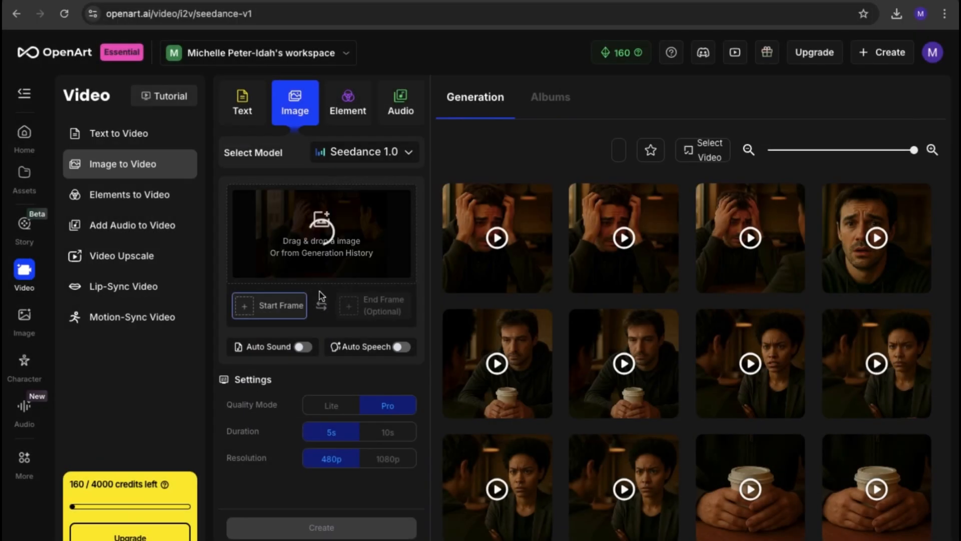
# - Upload "Alex snaps finger.png" from the AIFB Introductory scene folder as the end frame
pyautogui.click(377, 311)
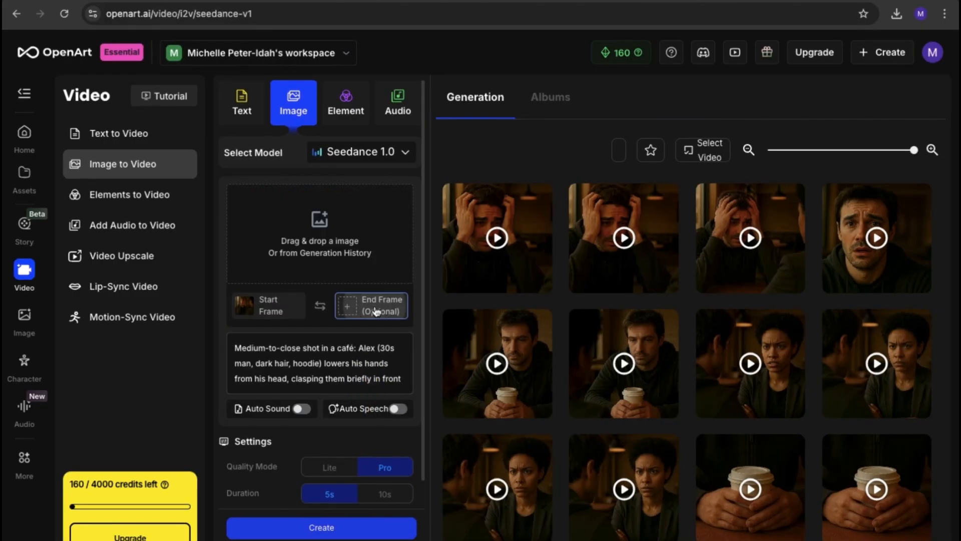
pyautogui.click(319, 222)
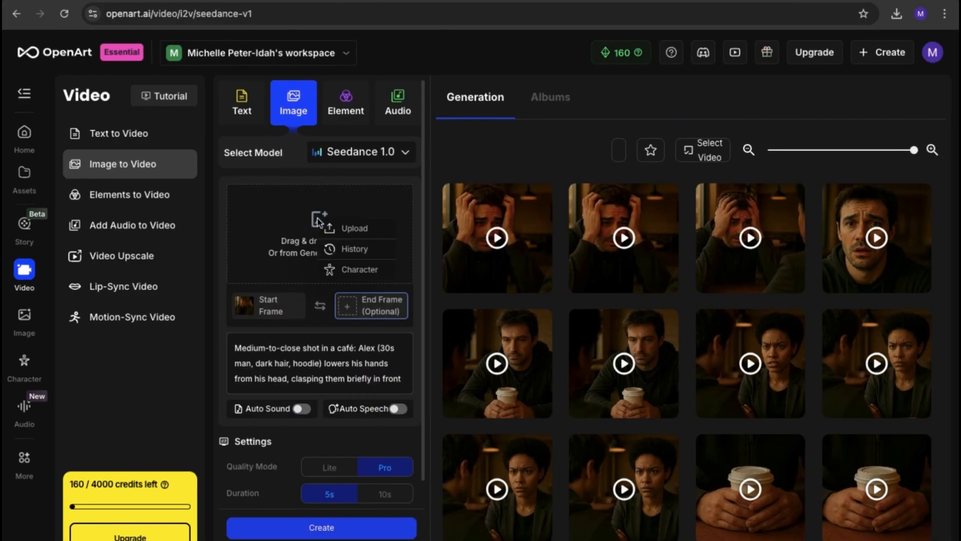
pyautogui.click(335, 231)
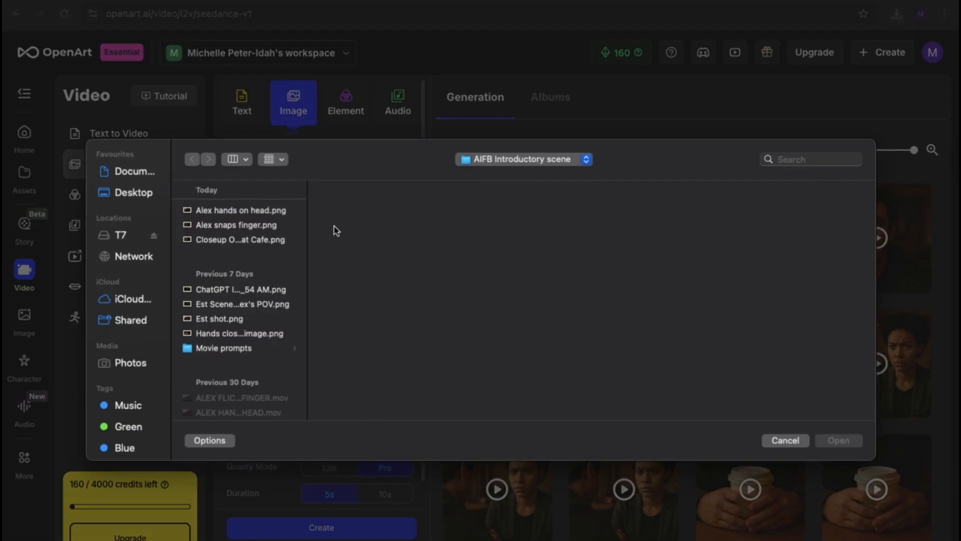
pyautogui.click(236, 224)
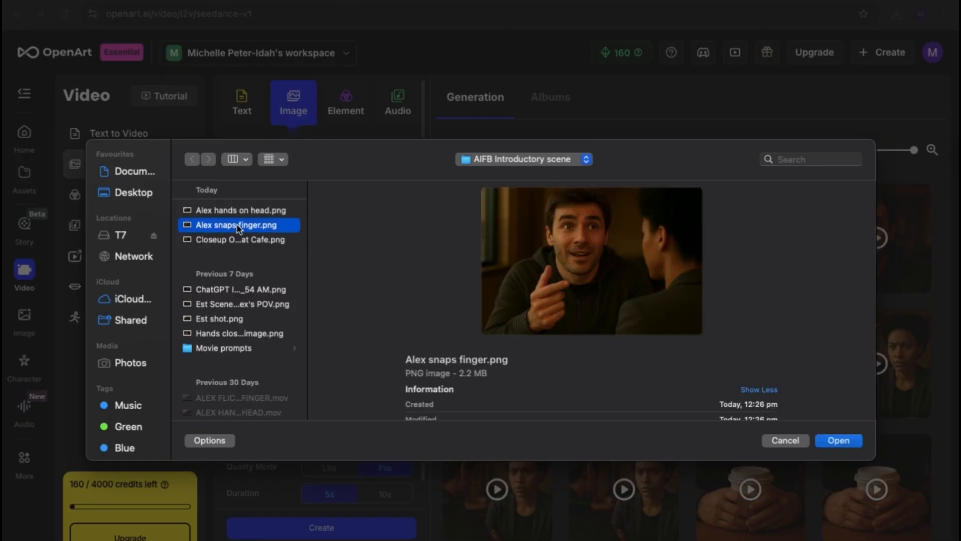
pyautogui.click(826, 440)
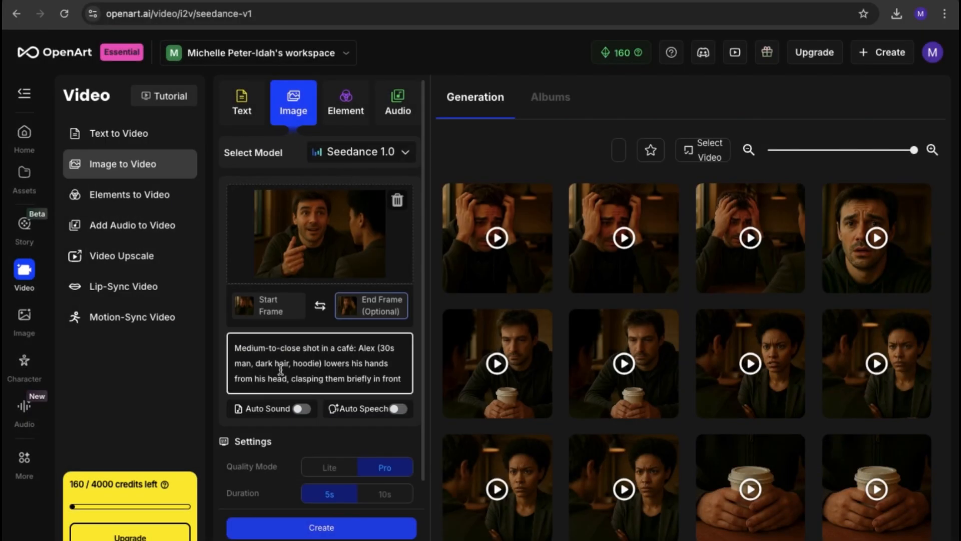
# - Replace the video description with the copied first-to-last-image transition prompt and set the duration to 10s
pyautogui.hotkey('ctrl', 'a')
pyautogui.hotkey('ctrl', 'v')
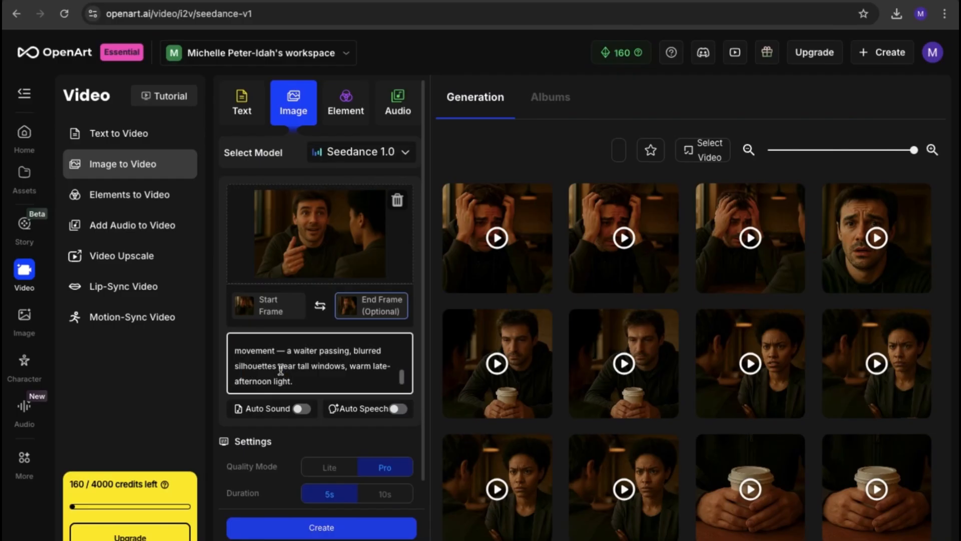
pyautogui.click(383, 498)
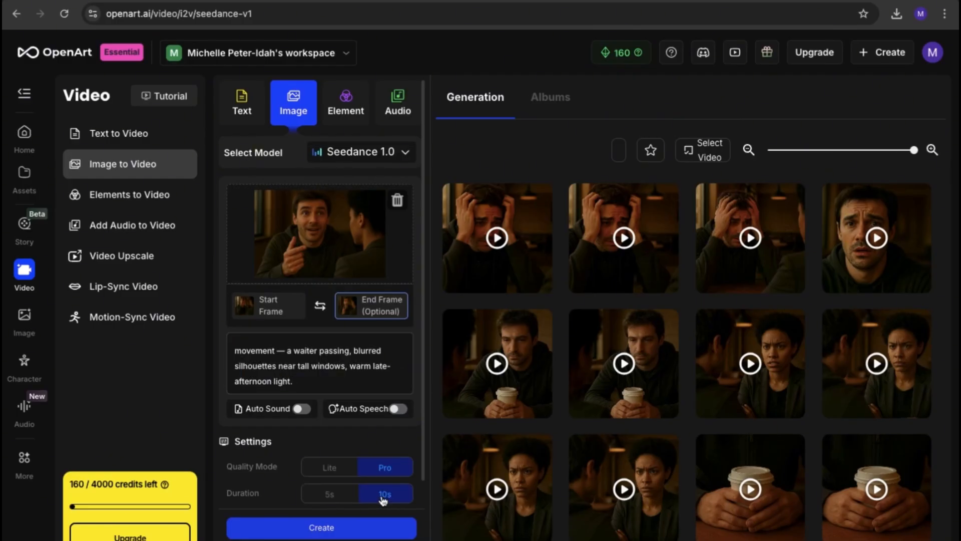
# - Generate the Seedance 1.0 video, watch the result in full screen and close its preview
pyautogui.click(323, 527)
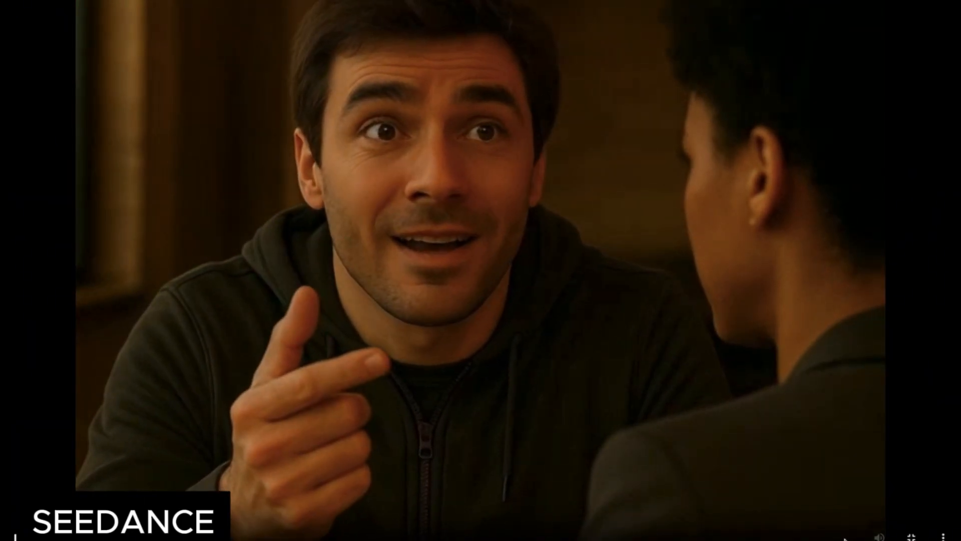
pyautogui.press('Escape')
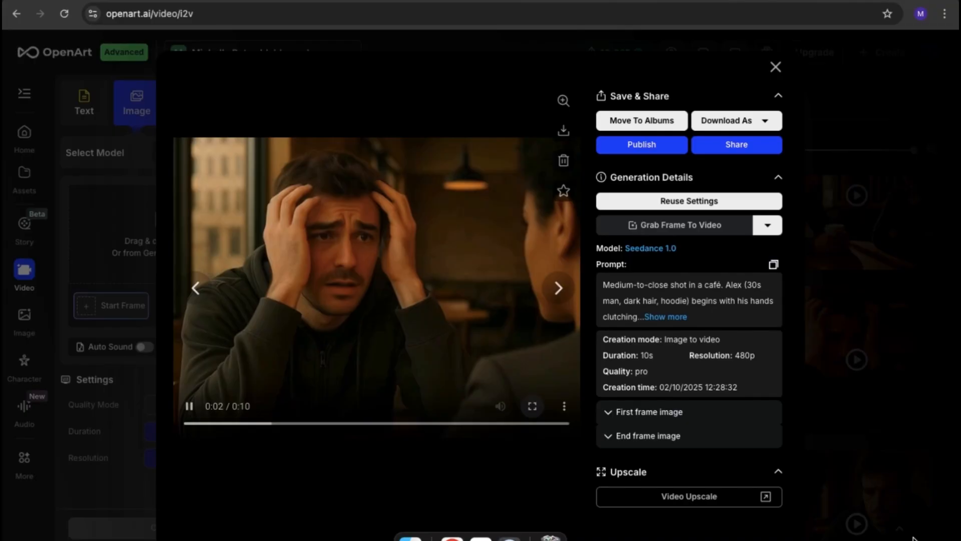
pyautogui.click(775, 66)
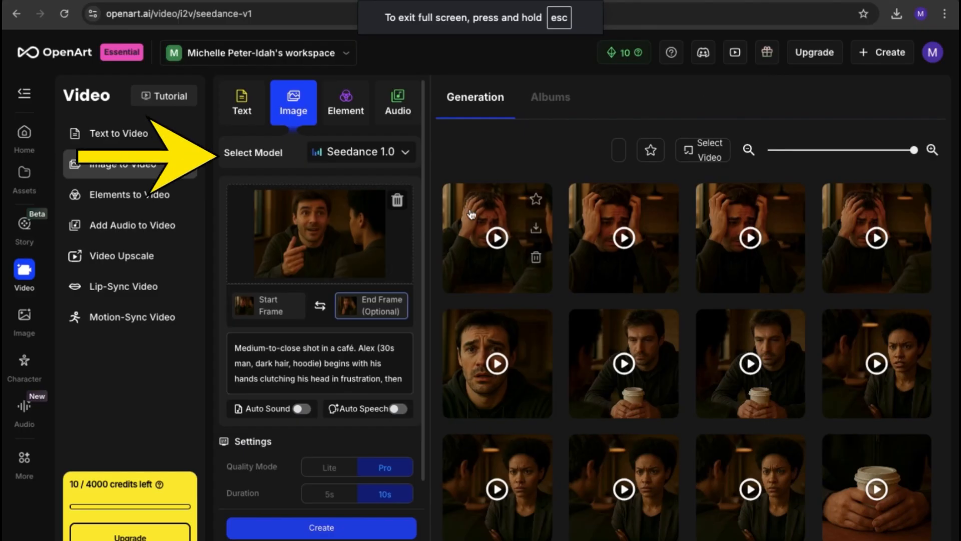
# - Switch the model to MiniMax Hailuo 02, generate the 6s video at 768P from the same frames and prompt, and open the result
pyautogui.click(406, 152)
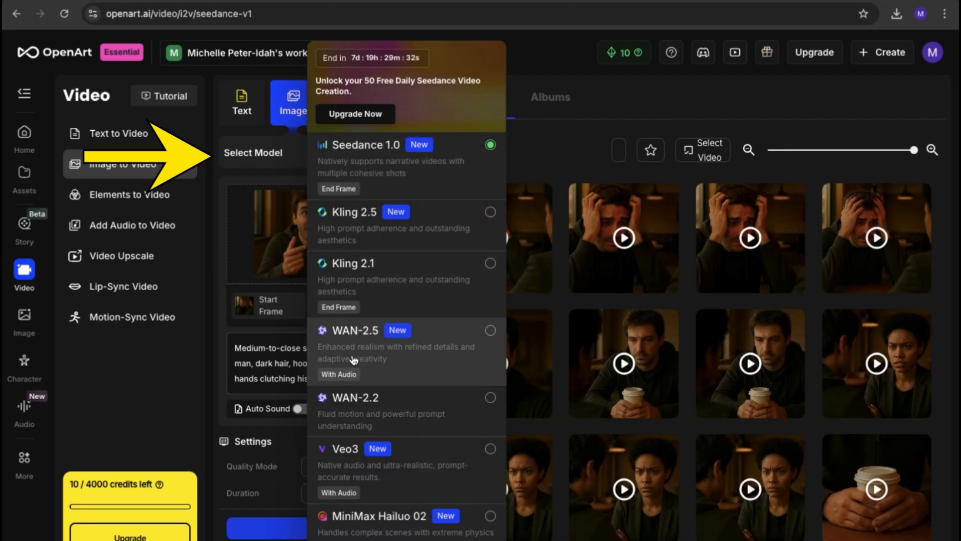
pyautogui.scroll(-3, 375, 452)
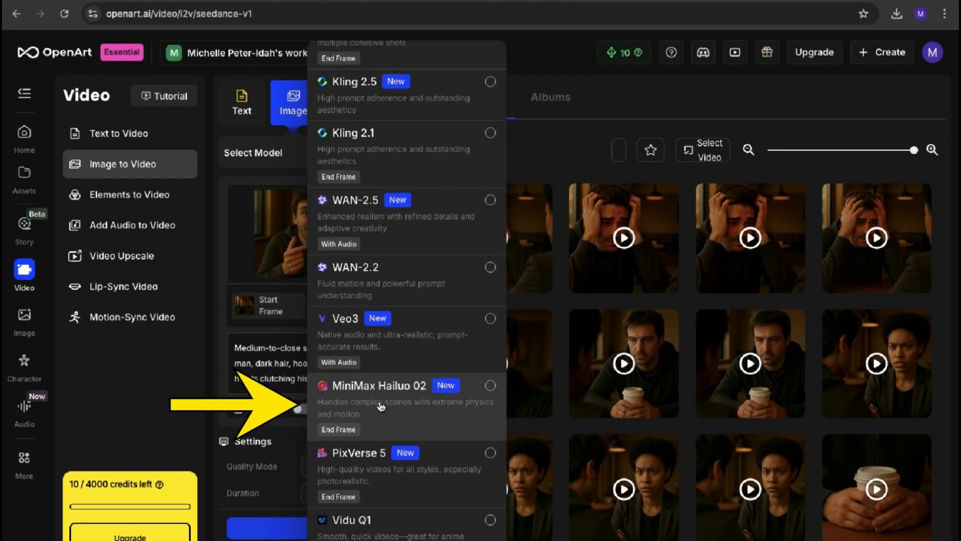
pyautogui.click(380, 406)
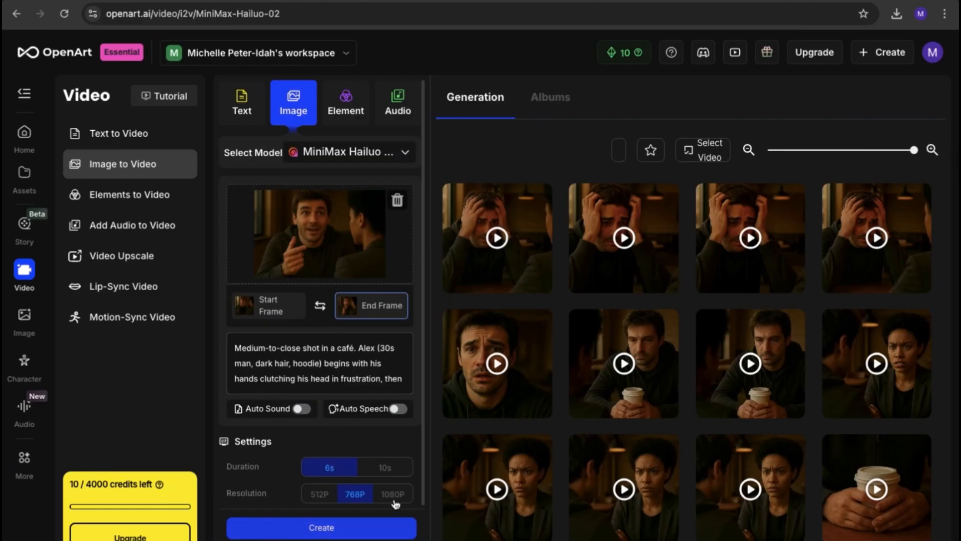
pyautogui.click(321, 525)
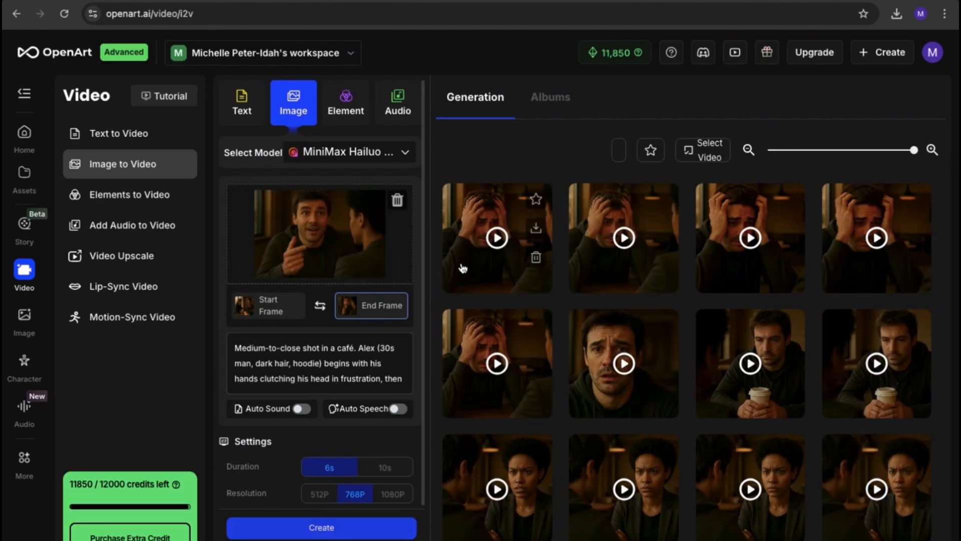
pyautogui.click(485, 285)
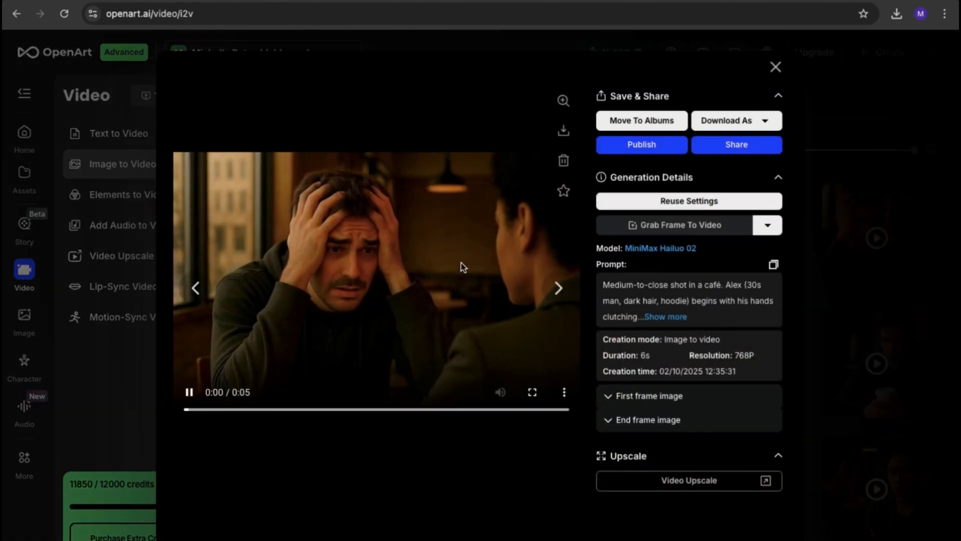
# - Watch the MiniMax Hailuo 02 result in full screen, close it, and generate a 5s Pro video with Kling 2.1 from the same frames and prompt
pyautogui.click(532, 392)
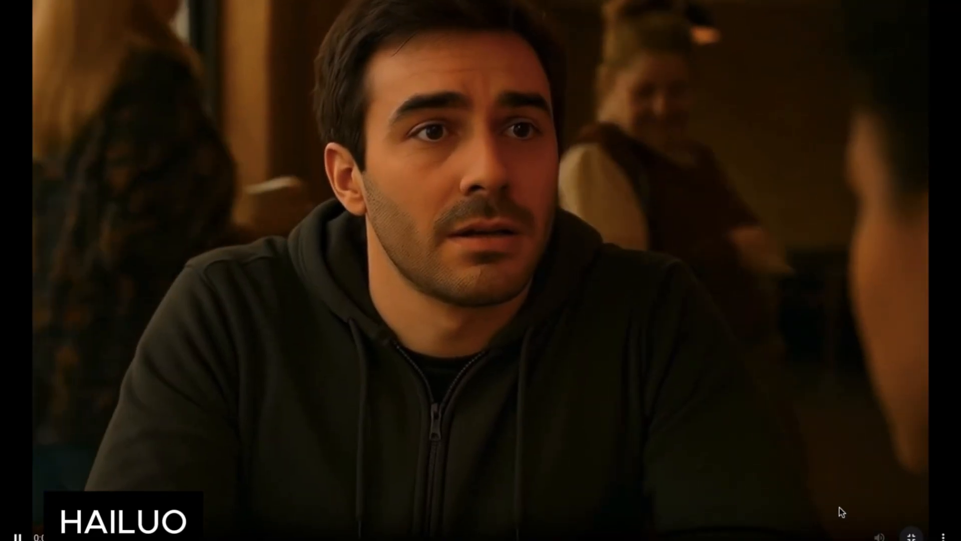
pyautogui.press('Escape')
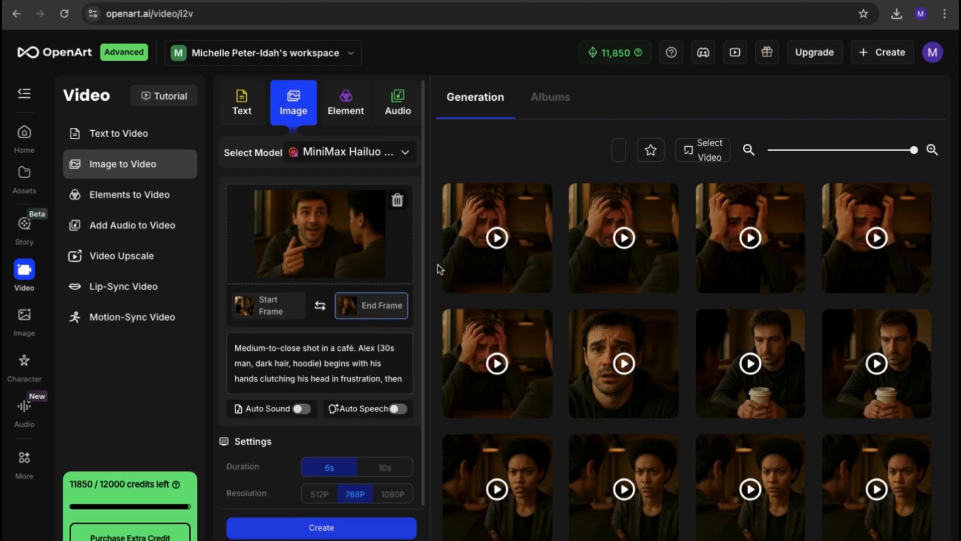
pyautogui.click(406, 155)
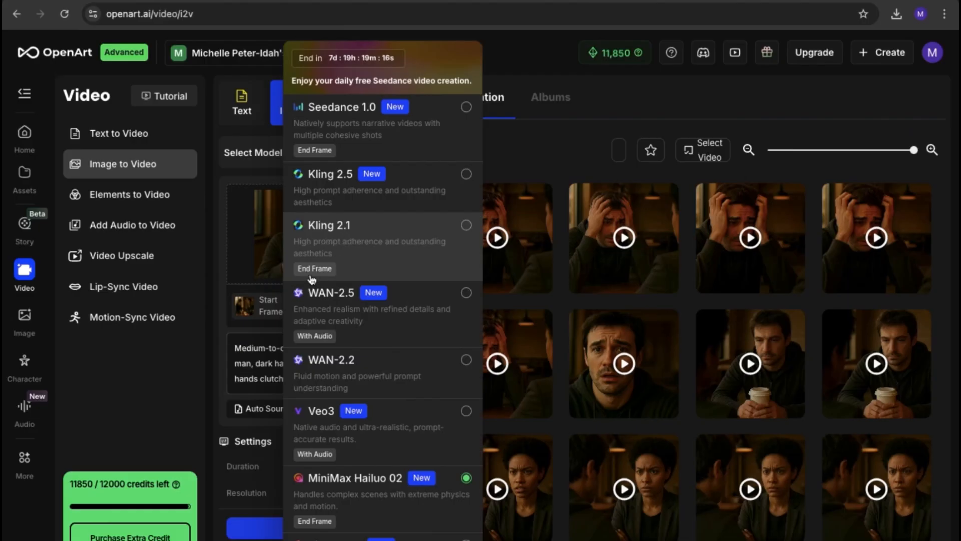
pyautogui.click(337, 263)
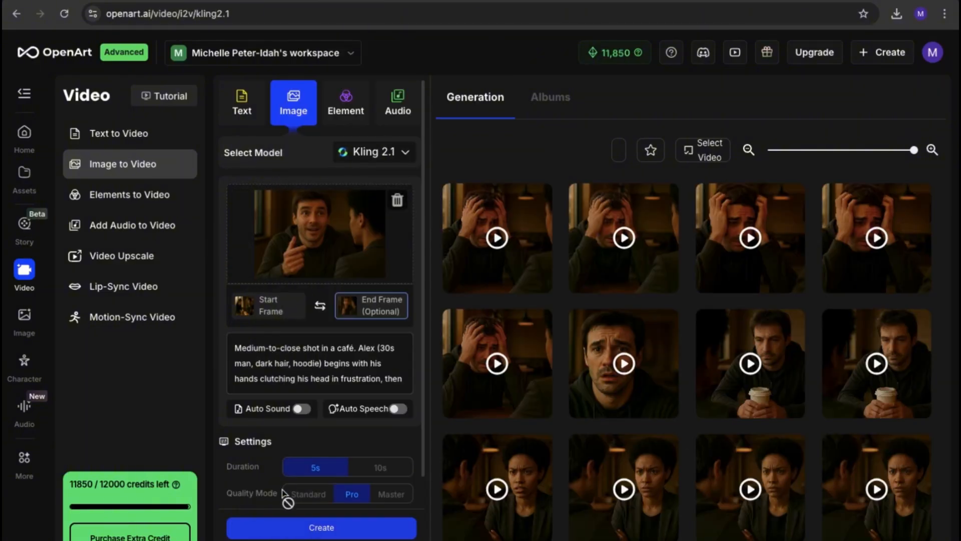
pyautogui.click(314, 529)
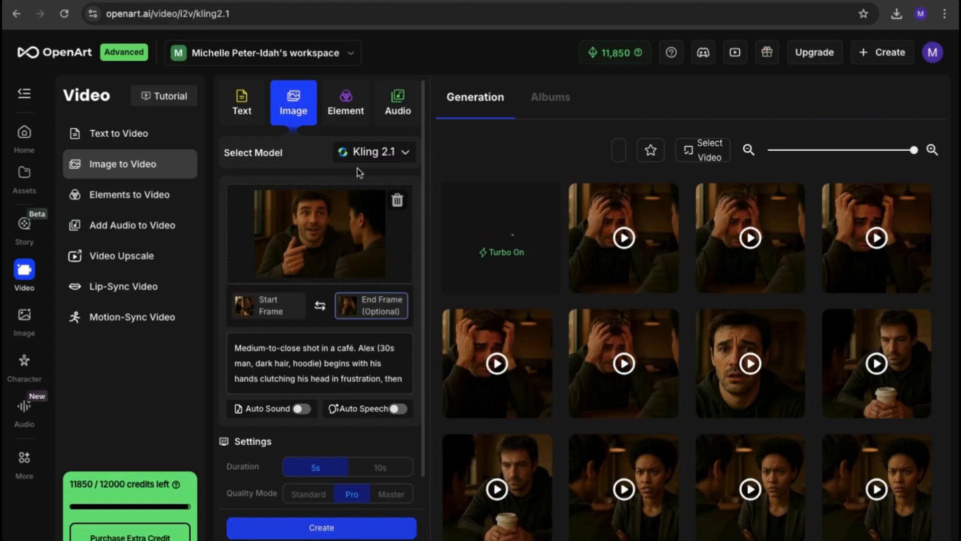
# - Switch the model to PixVerse 5 and generate an 8s video at Turbo resolution from the same frames and prompt
pyautogui.click(404, 155)
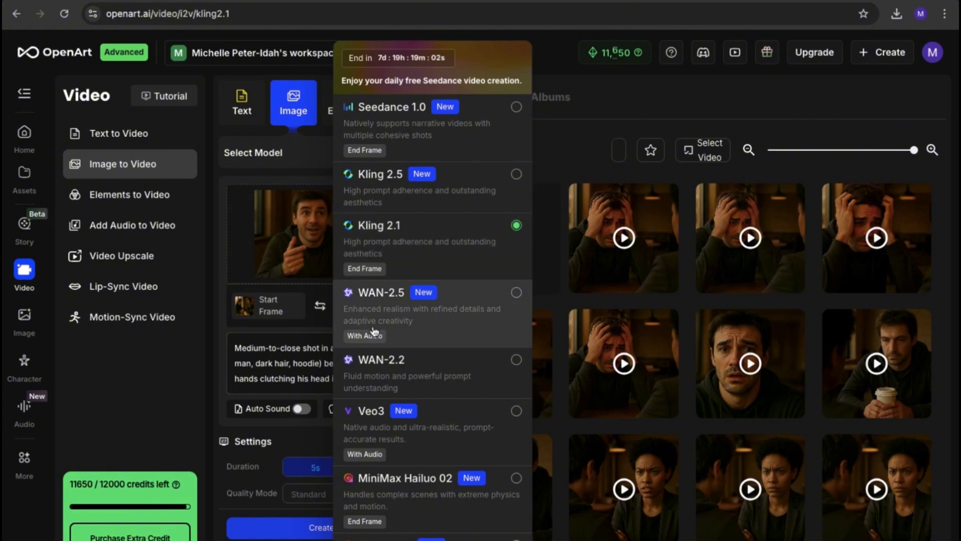
pyautogui.scroll(-3, 370, 383)
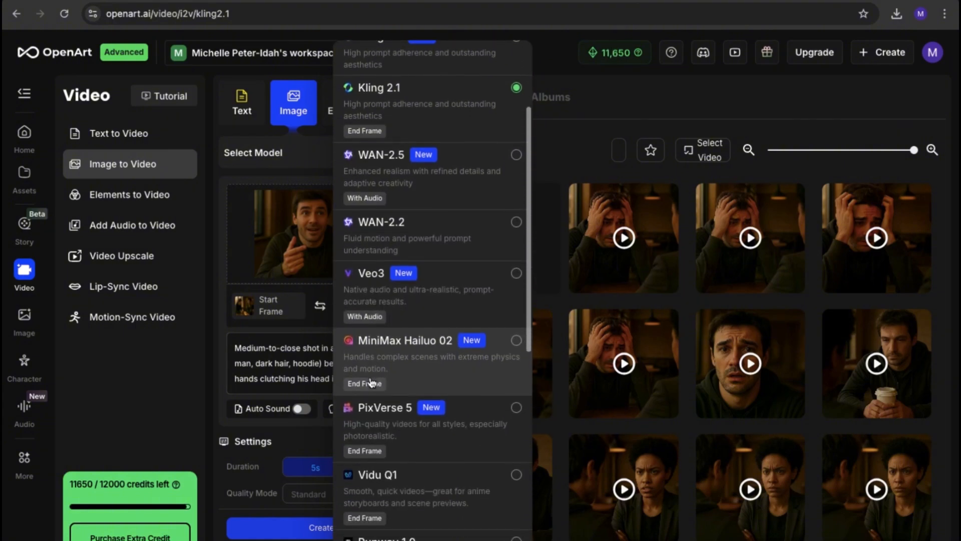
pyautogui.scroll(-2, 404, 379)
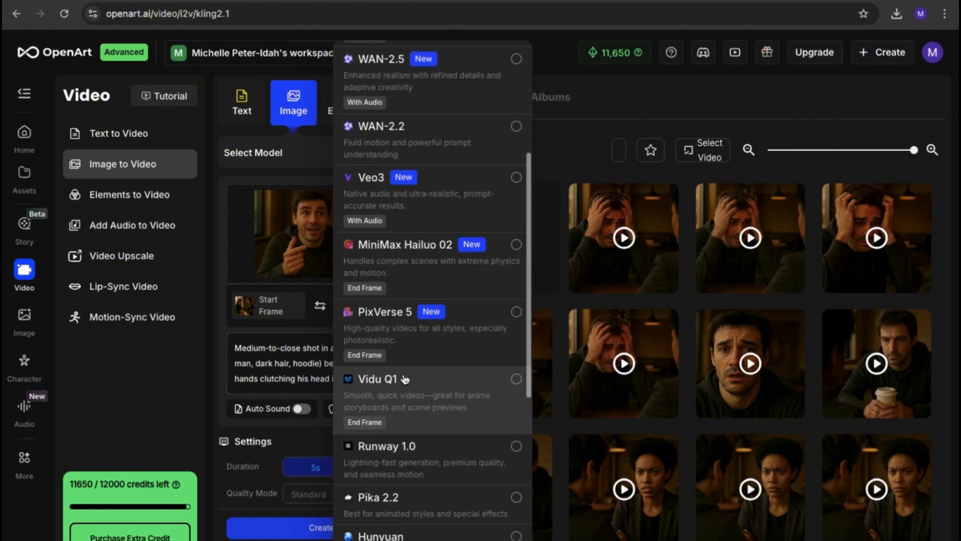
pyautogui.click(389, 345)
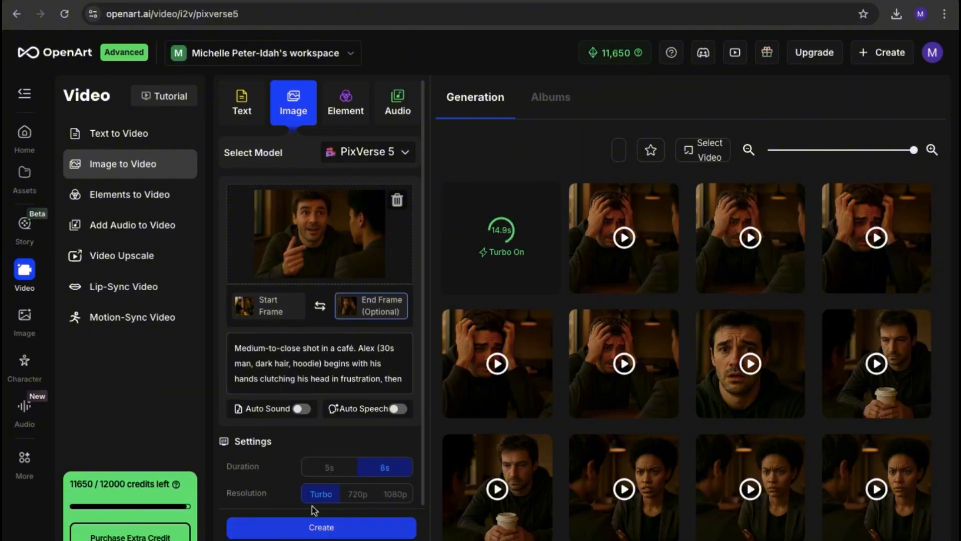
pyautogui.click(315, 532)
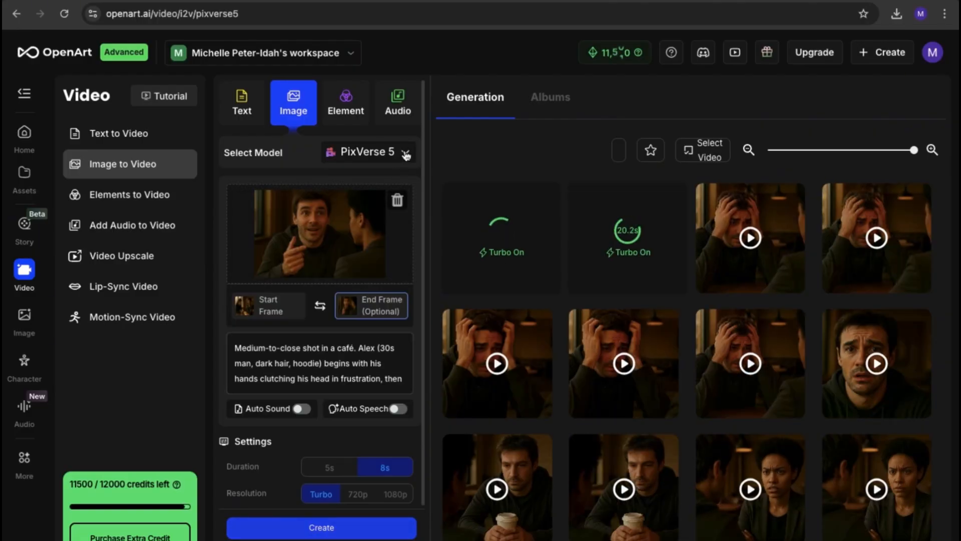
# - Switch the model to Vidu Q1 and generate the transition video from the same frames and prompt
pyautogui.click(406, 154)
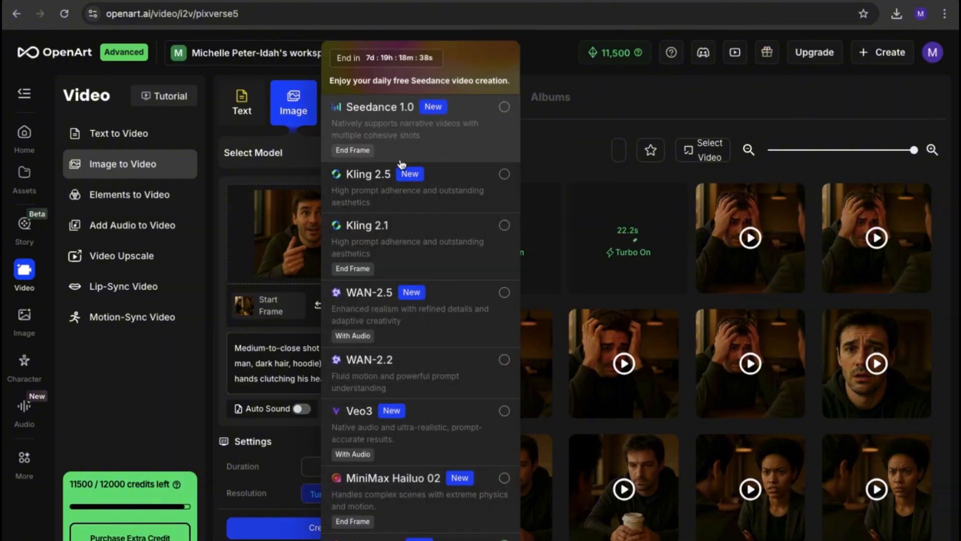
pyautogui.scroll(-3, 380, 426)
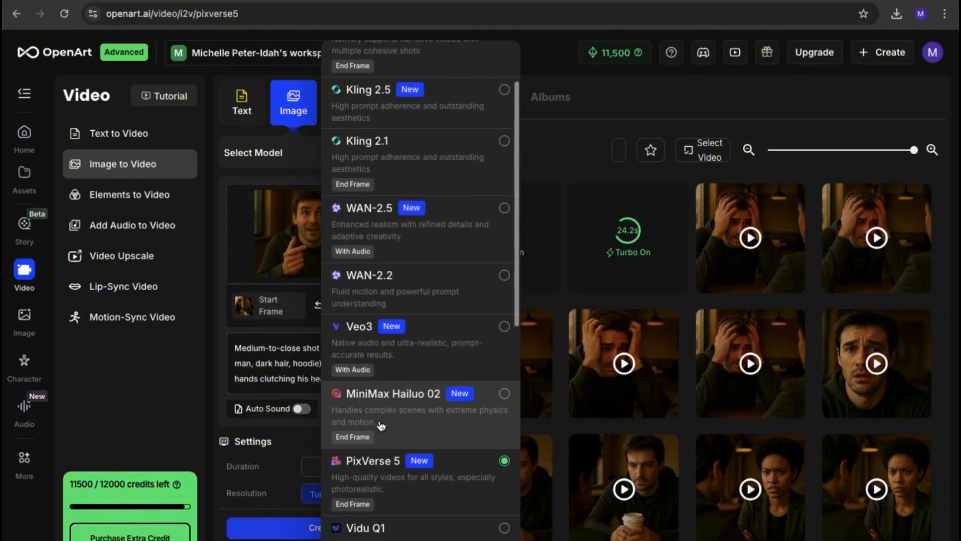
pyautogui.scroll(-2, 381, 425)
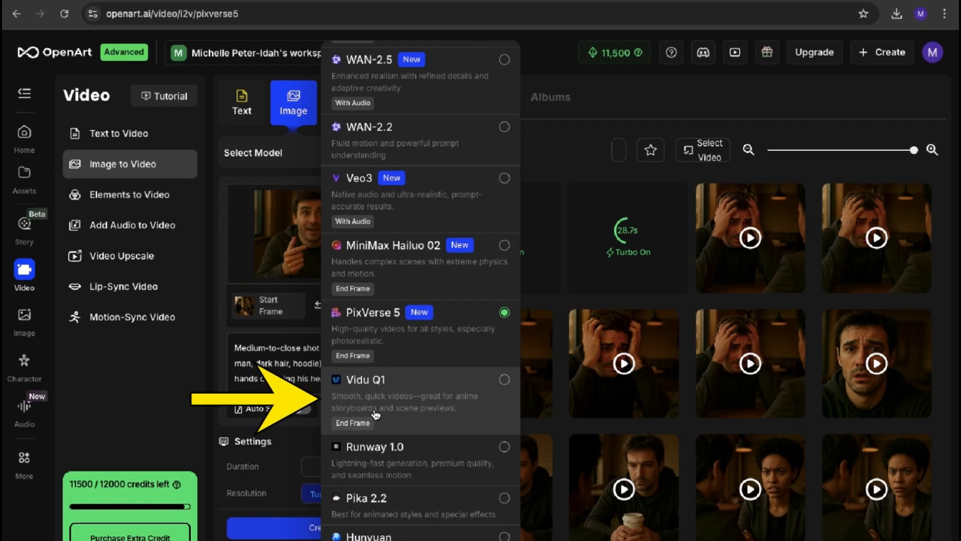
pyautogui.click(375, 411)
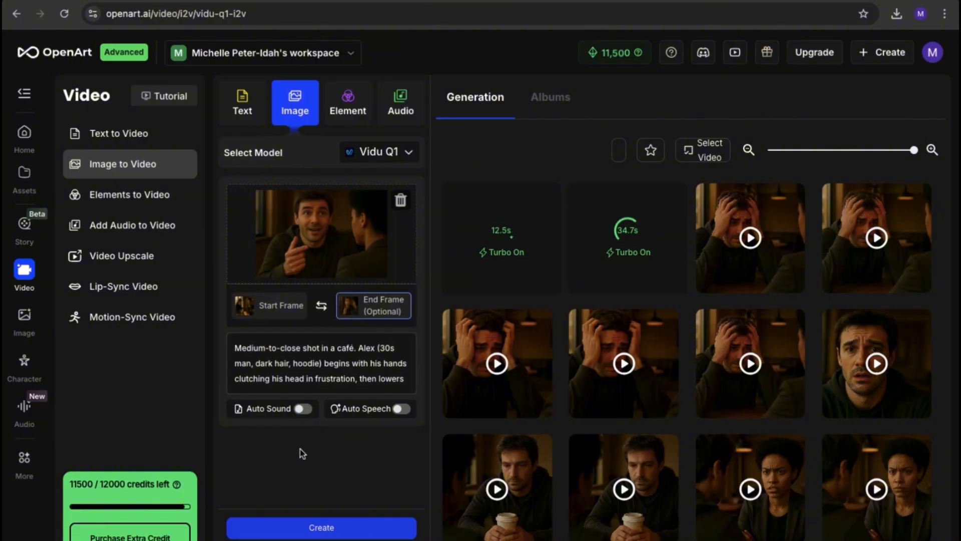
pyautogui.click(311, 528)
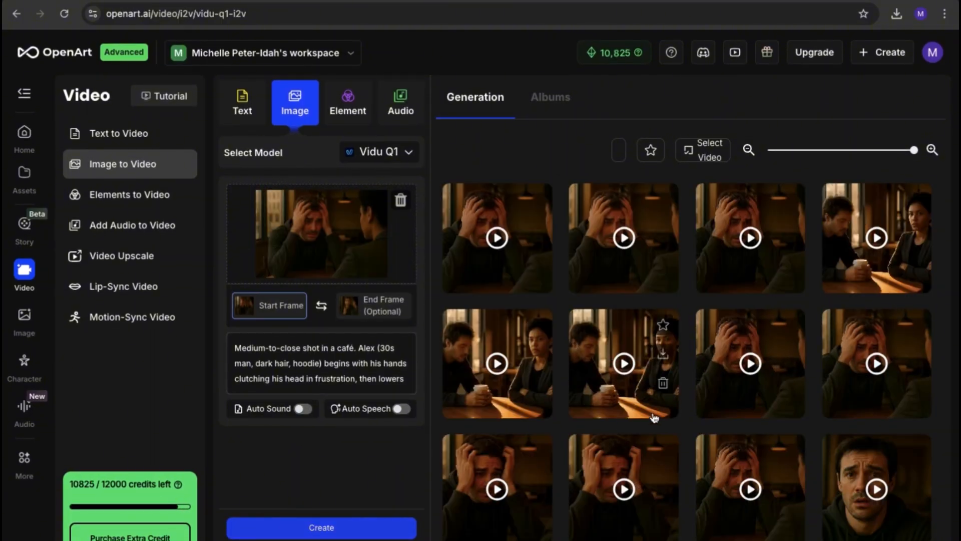
# - Open the generated Kling 2.1 video of Alex's finger-snap transition for review
pyautogui.click(729, 265)
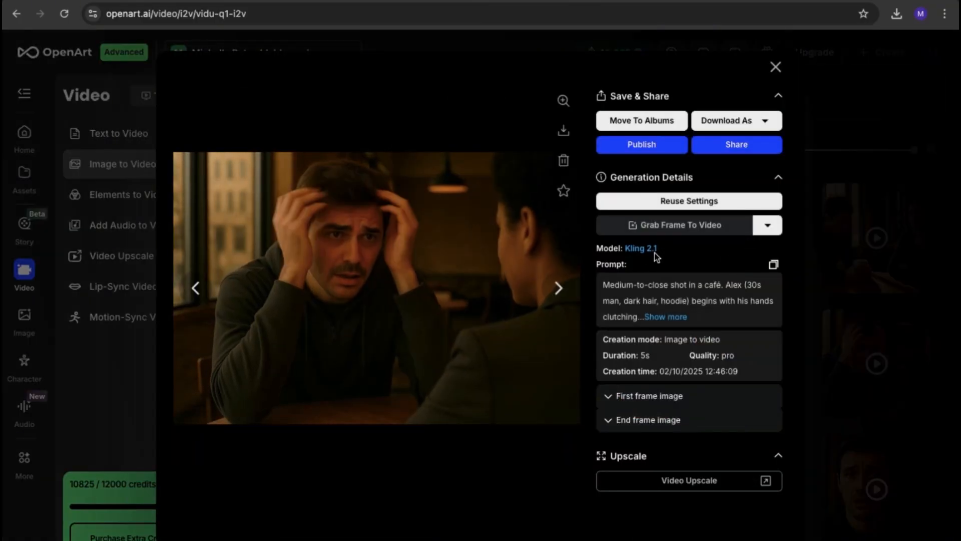